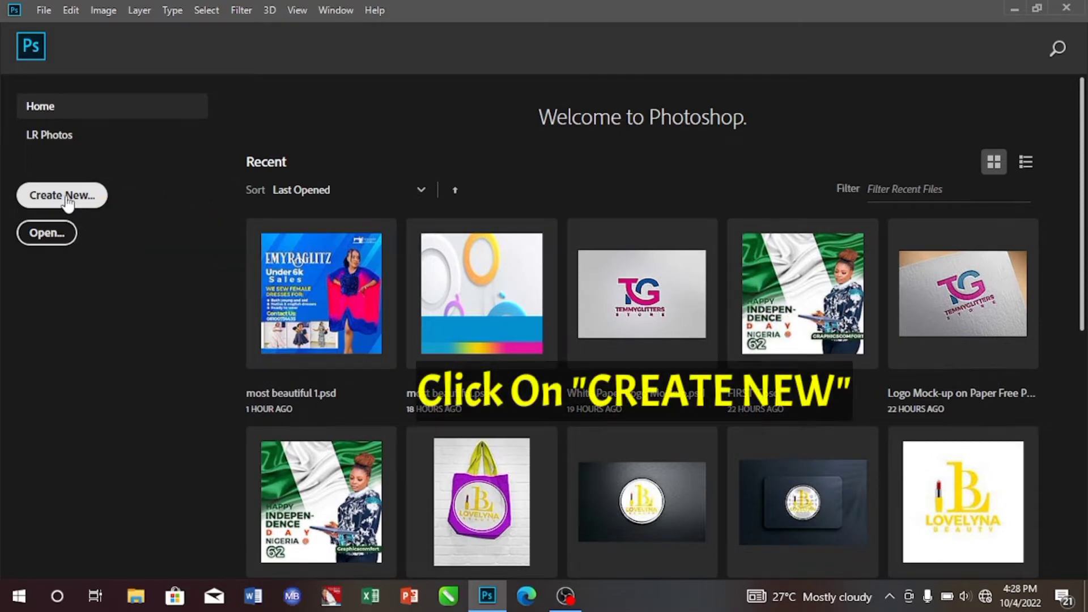
# Create a 1080 x 1080 px RGB document at 300 pixels/inch with a white background, and show the Tools panel
pyautogui.click(67, 199)
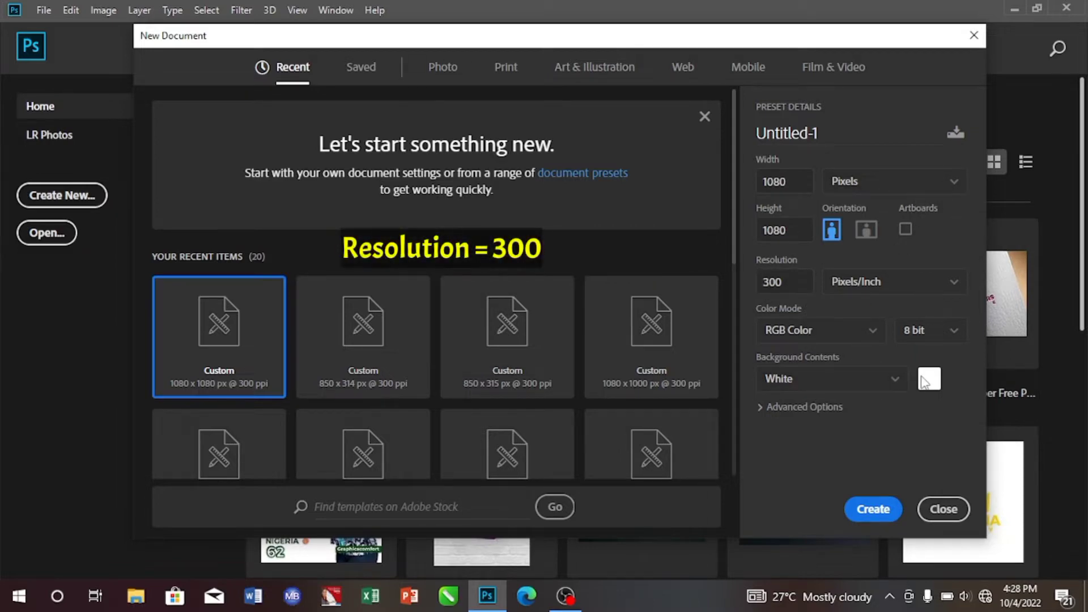
pyautogui.click(883, 513)
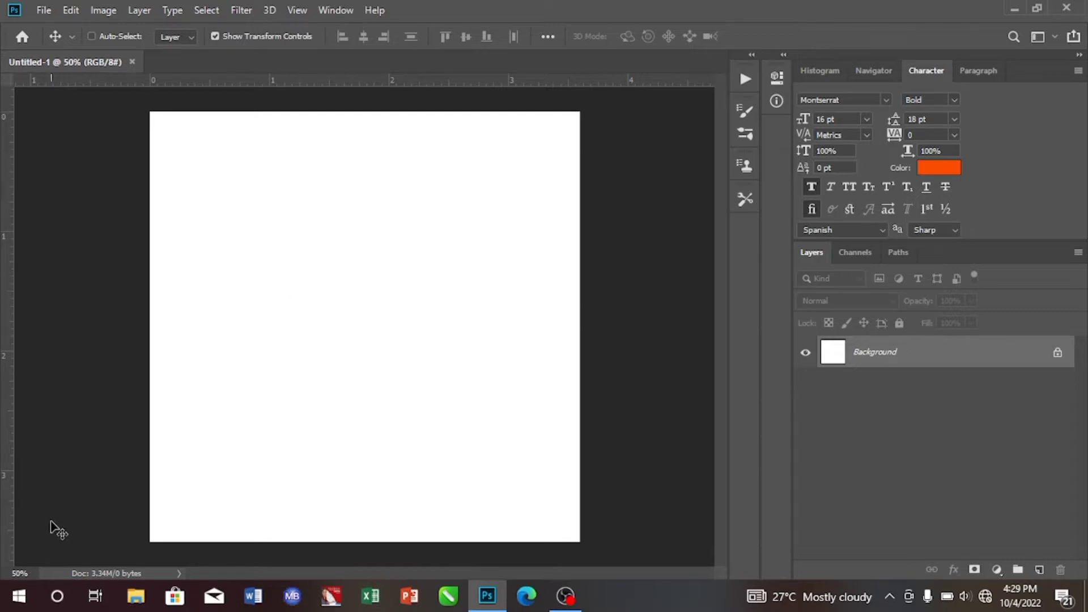
pyautogui.click(334, 10)
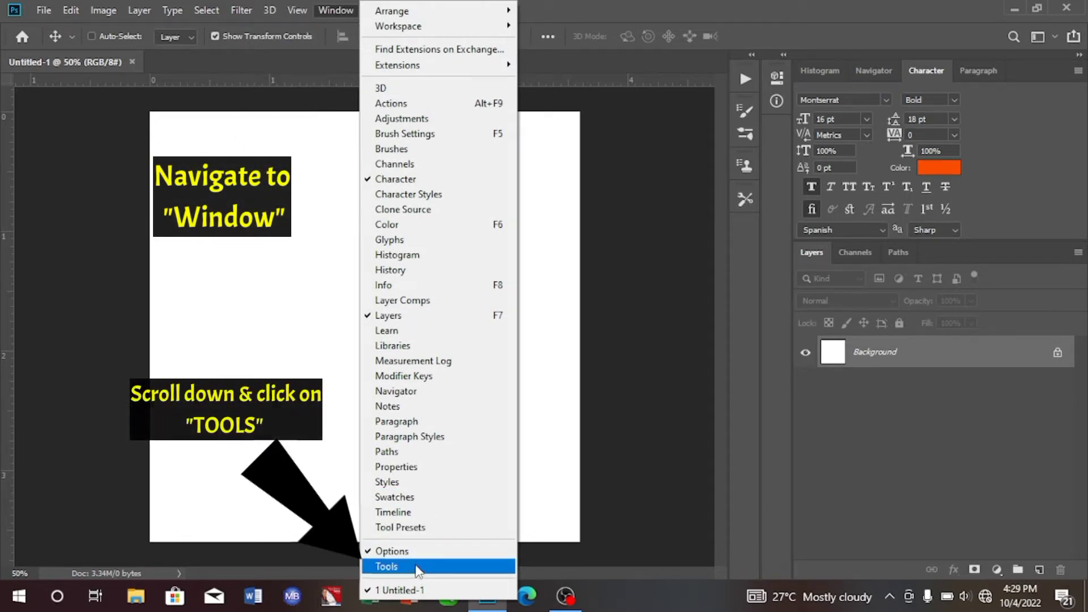
pyautogui.click(417, 566)
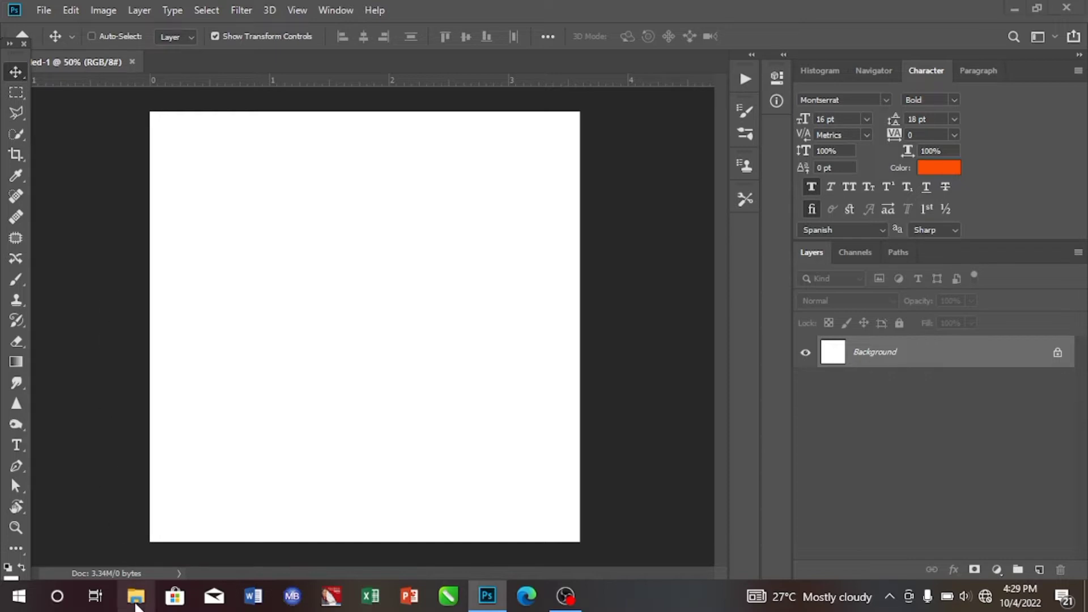
# Place the Nigerian flag image IMG-20221001-WA0003 from the Documents folder into the design as an embedded file
pyautogui.click(136, 596)
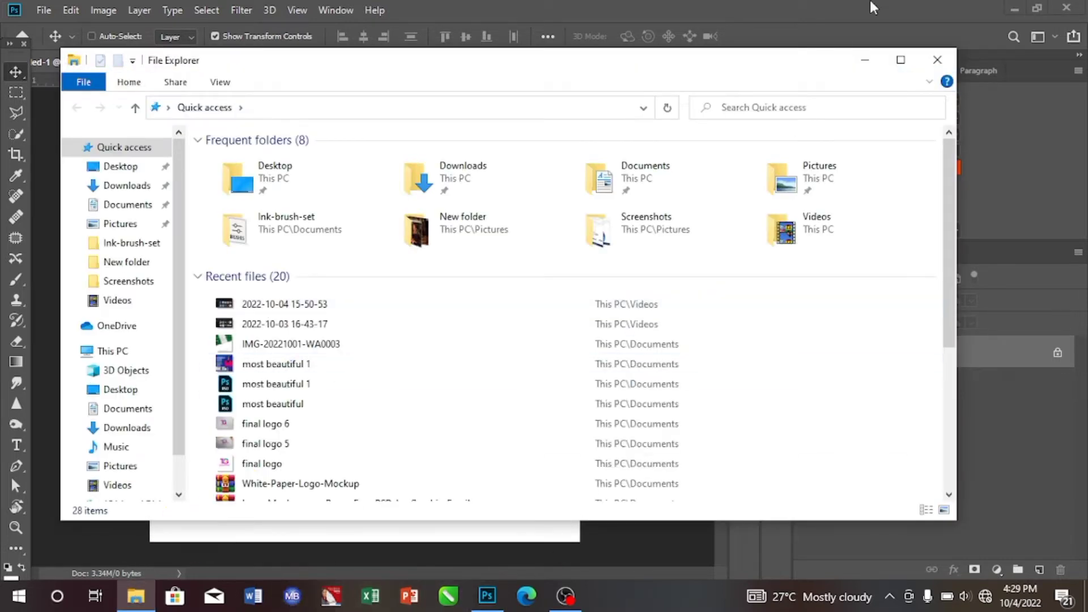
pyautogui.click(937, 59)
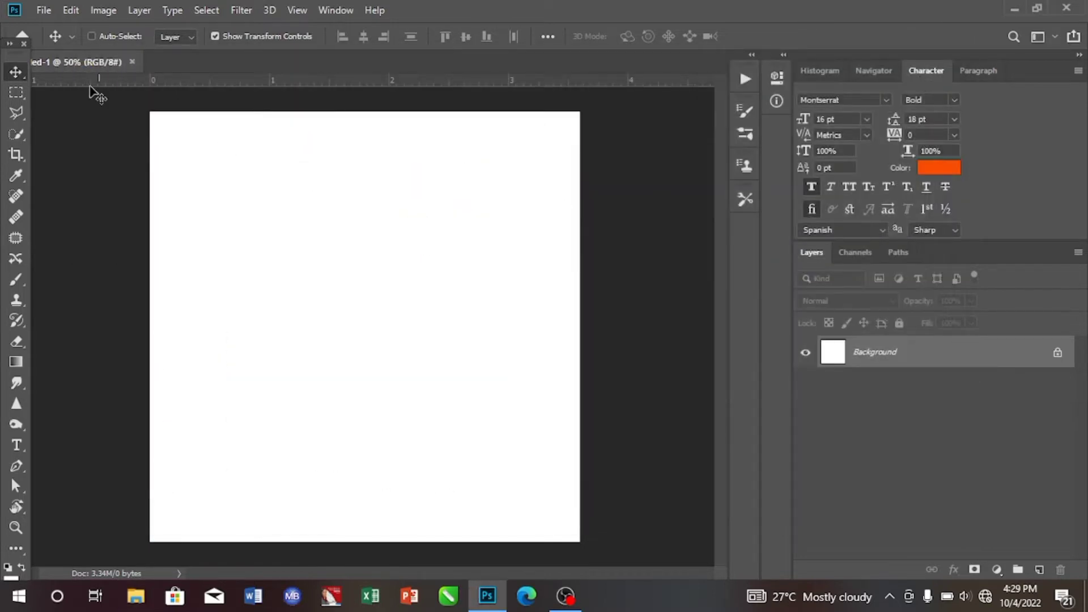
pyautogui.click(45, 11)
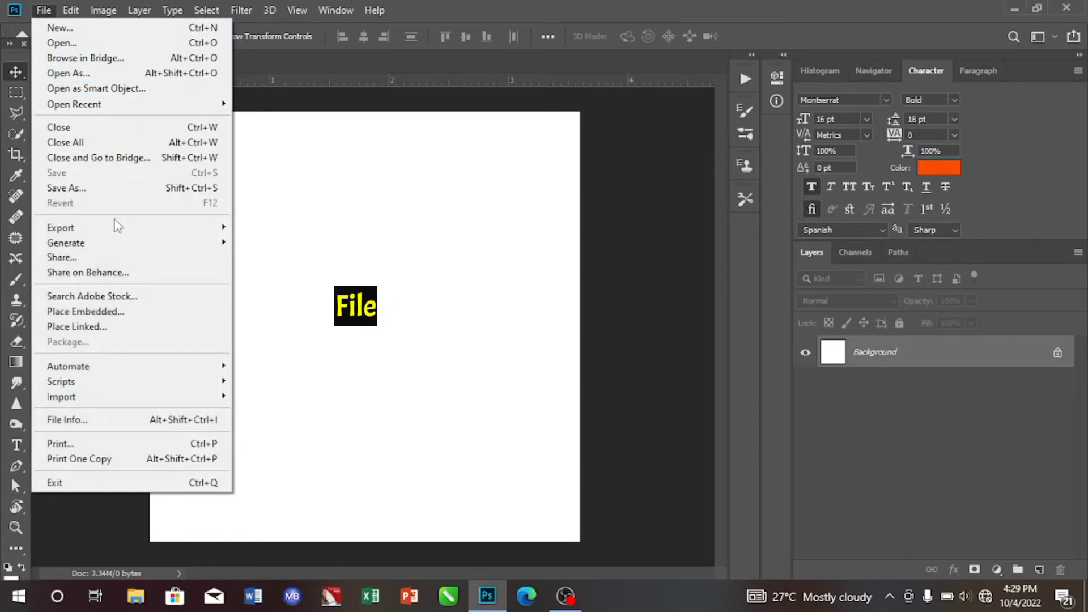
pyautogui.click(116, 313)
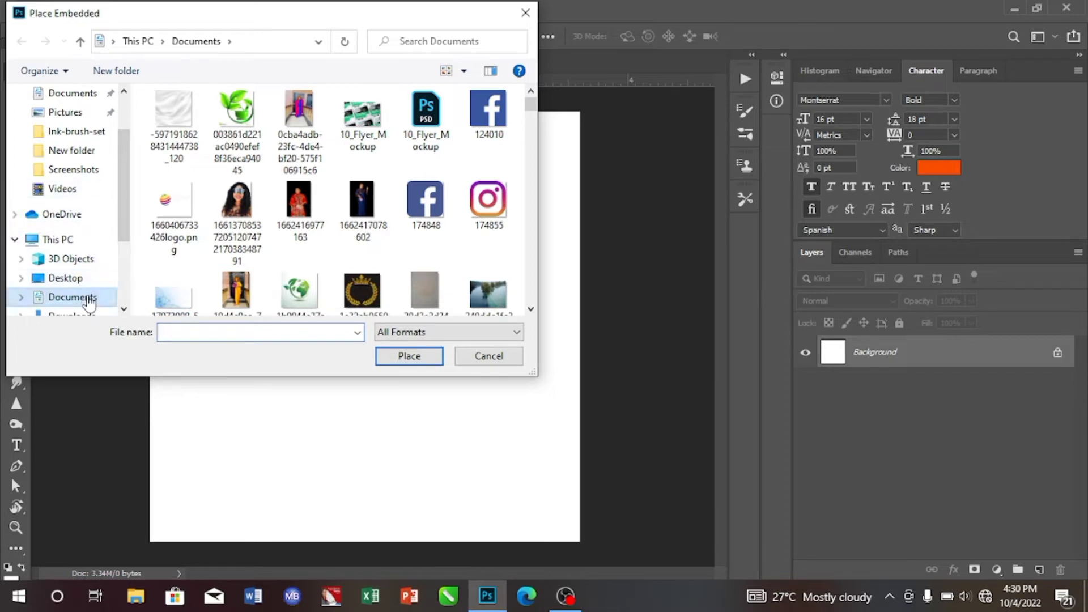
pyautogui.click(82, 170)
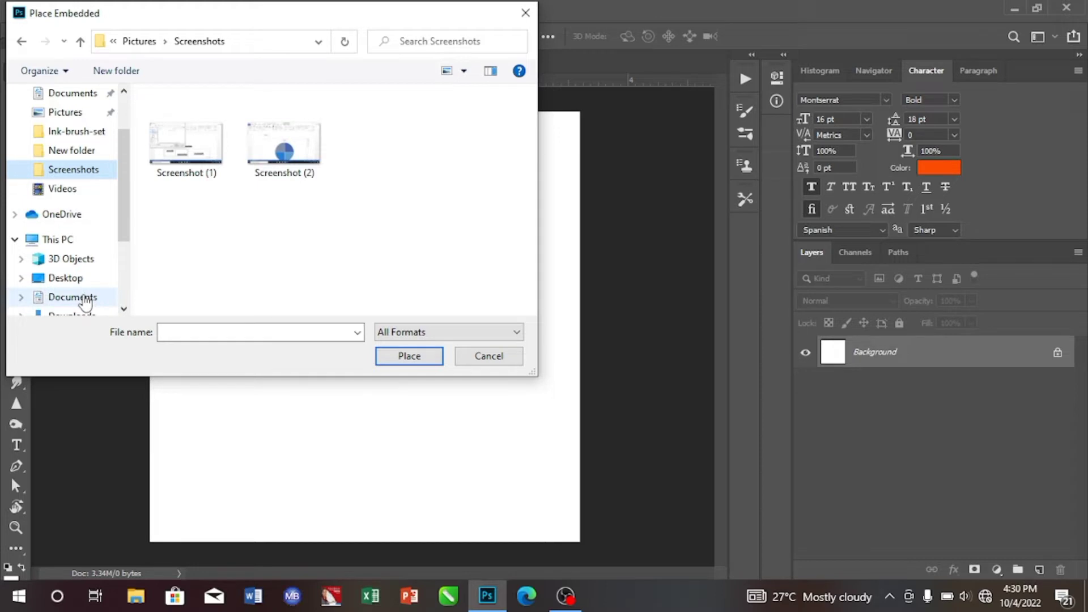
pyautogui.click(85, 300)
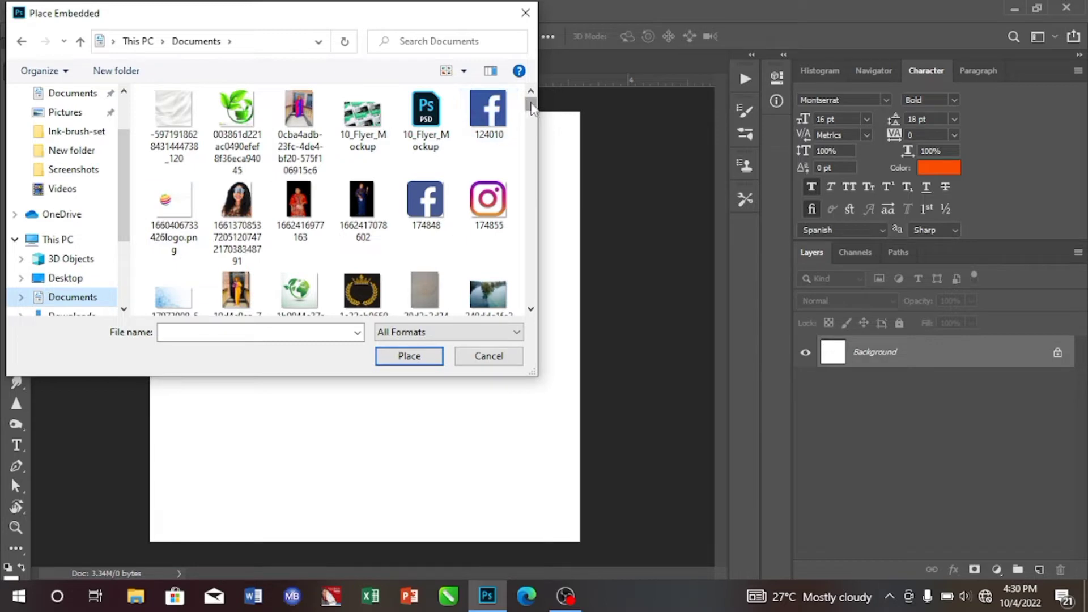
pyautogui.moveTo(532, 108); pyautogui.dragTo(538, 117)
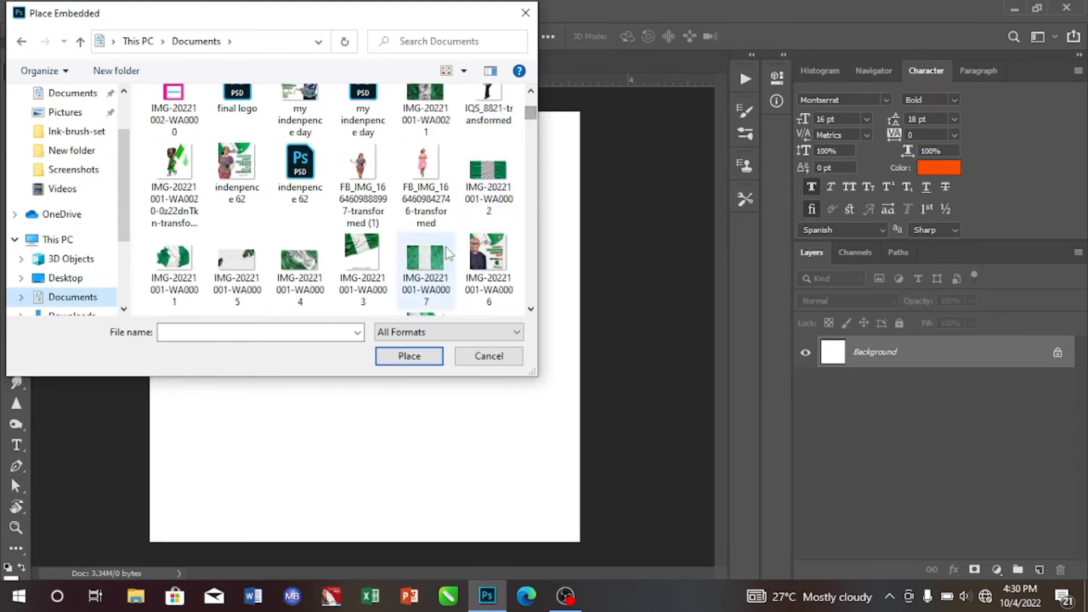
pyautogui.click(369, 265)
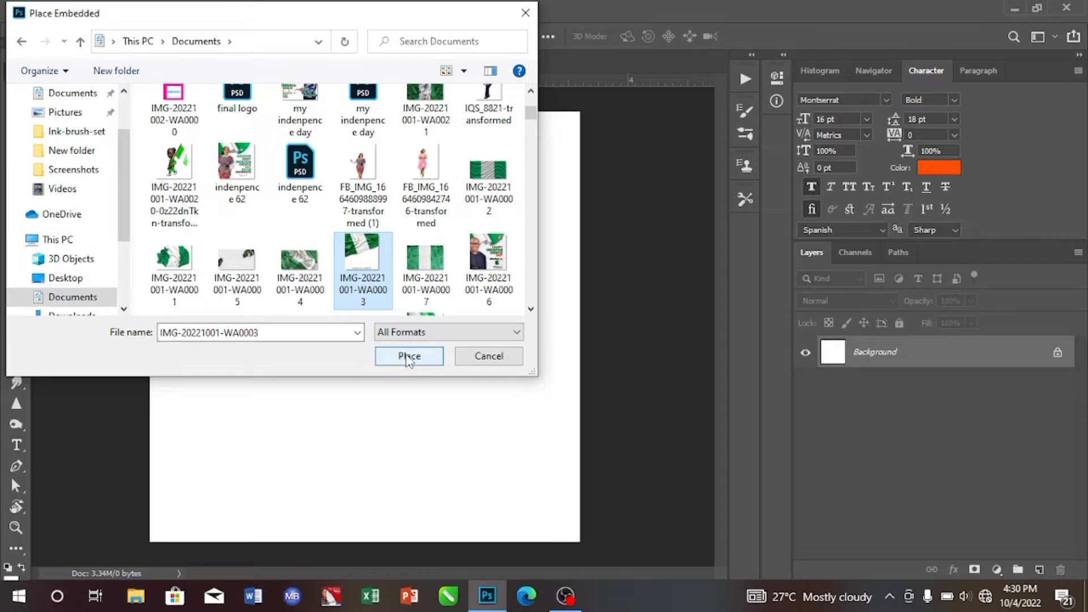
pyautogui.click(408, 357)
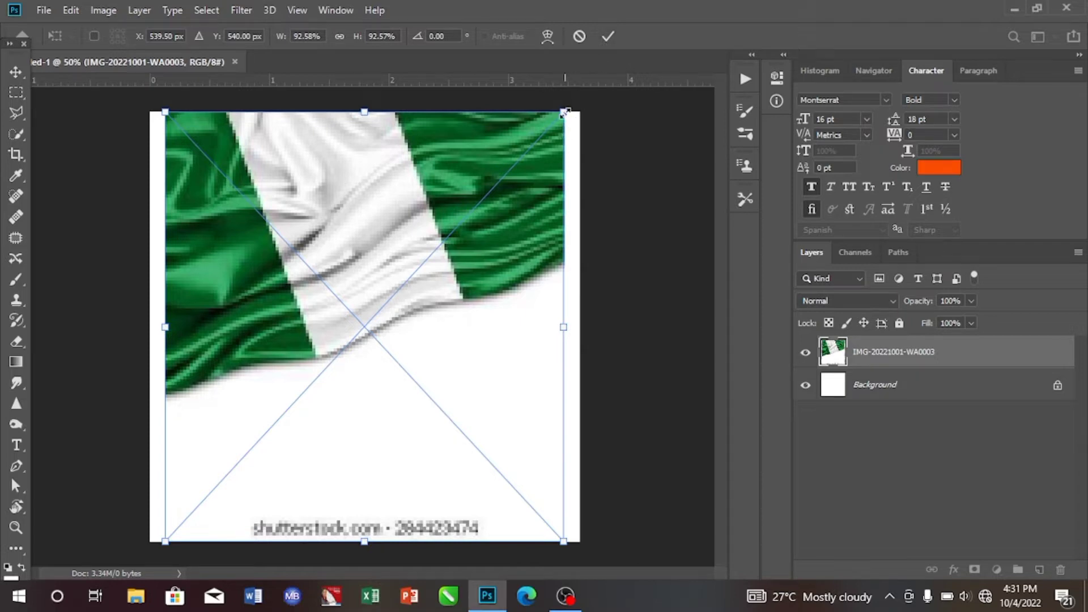
# Enlarge the flag image to about 100.4% and position it at X 544 px, Y 572 px so it spans the canvas width
pyautogui.moveTo(564, 112); pyautogui.dragTo(600, 76)
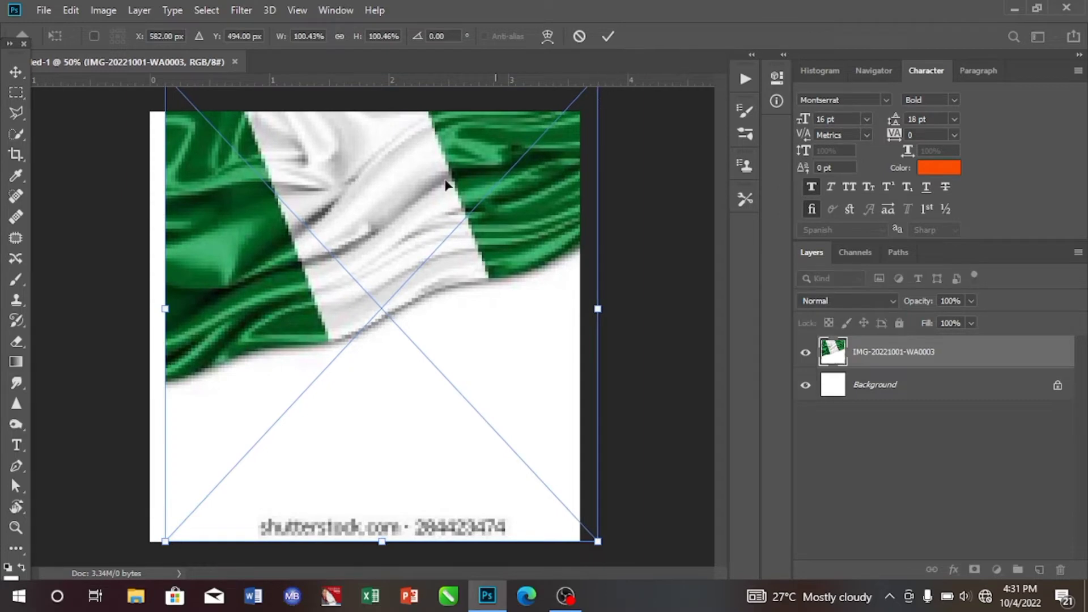
pyautogui.moveTo(446, 184); pyautogui.dragTo(425, 216)
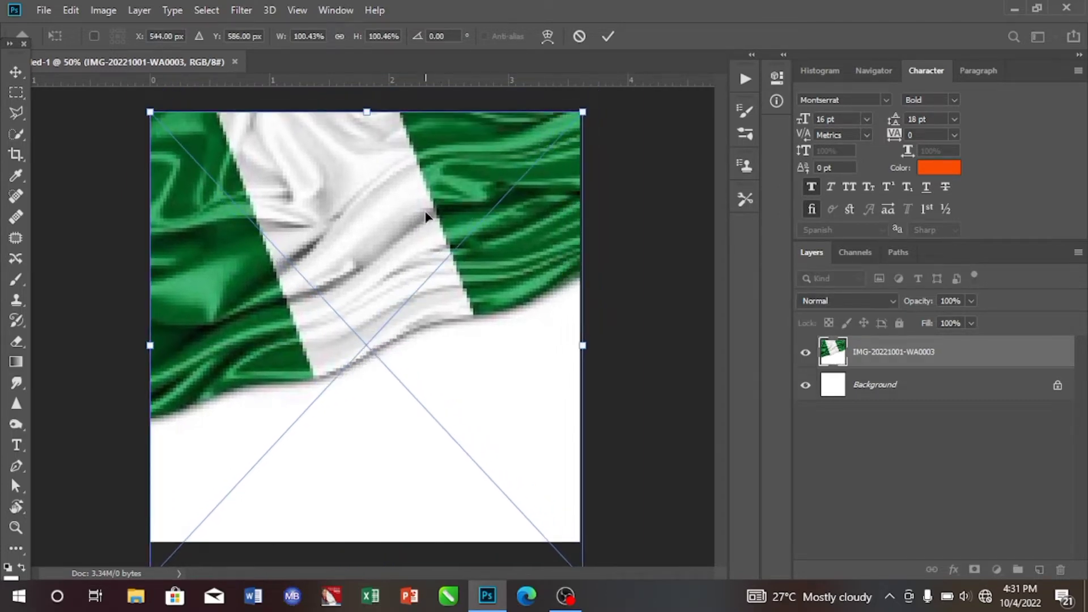
pyautogui.press('Up')
pyautogui.press('Up')
pyautogui.press('Up')
pyautogui.press('Up')
pyautogui.press('Up')
pyautogui.press('Up')
pyautogui.press('Up')
pyautogui.press('Up')
pyautogui.press('Up')
pyautogui.press('Up')
pyautogui.press('Up')
pyautogui.press('Up')
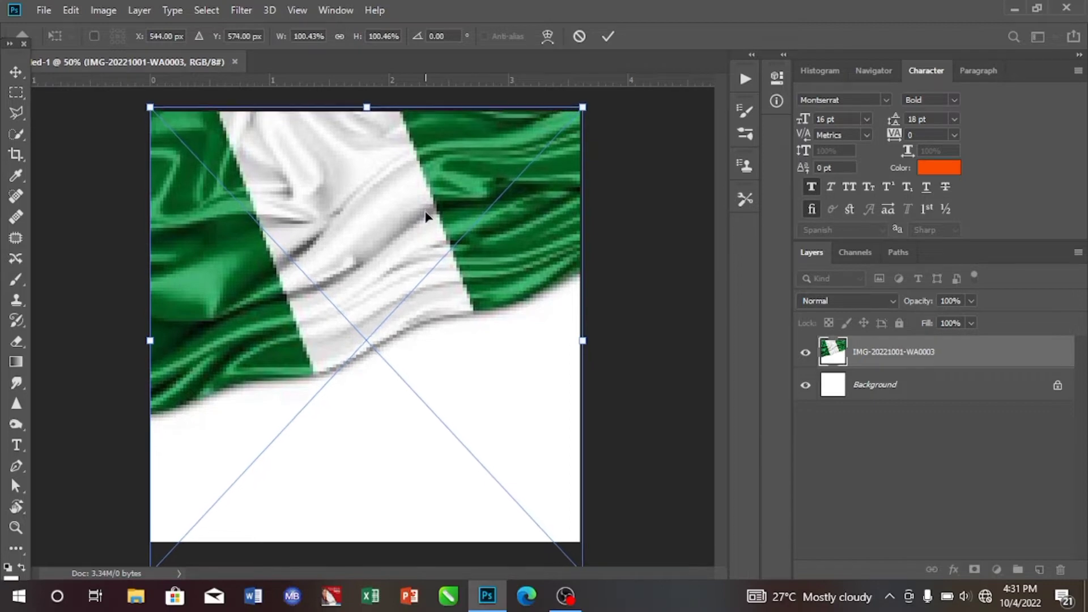
pyautogui.press('Up')
pyautogui.press('Up')
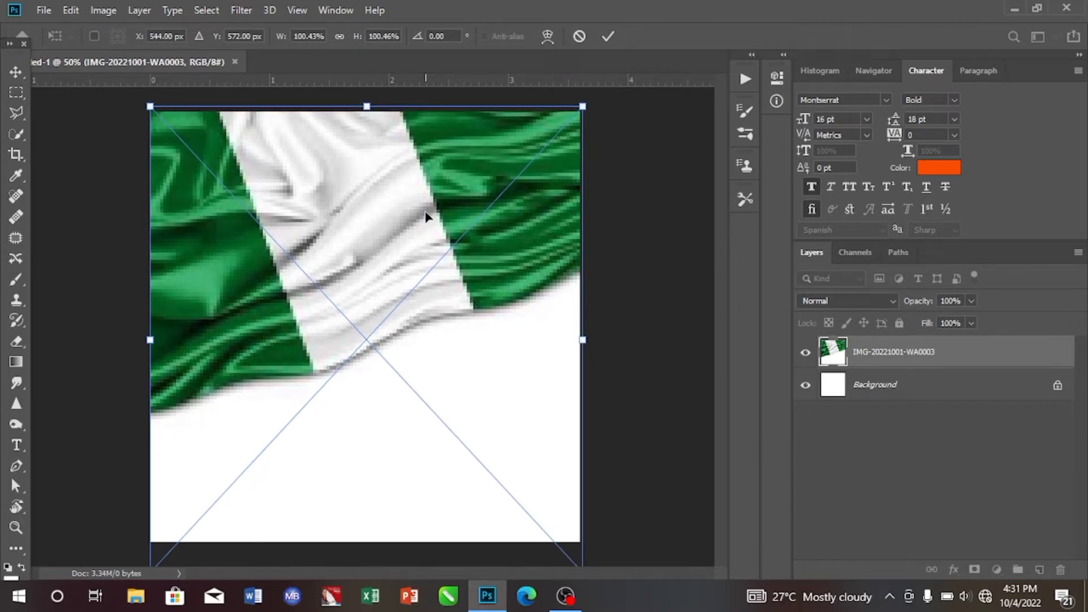
pyautogui.click(608, 37)
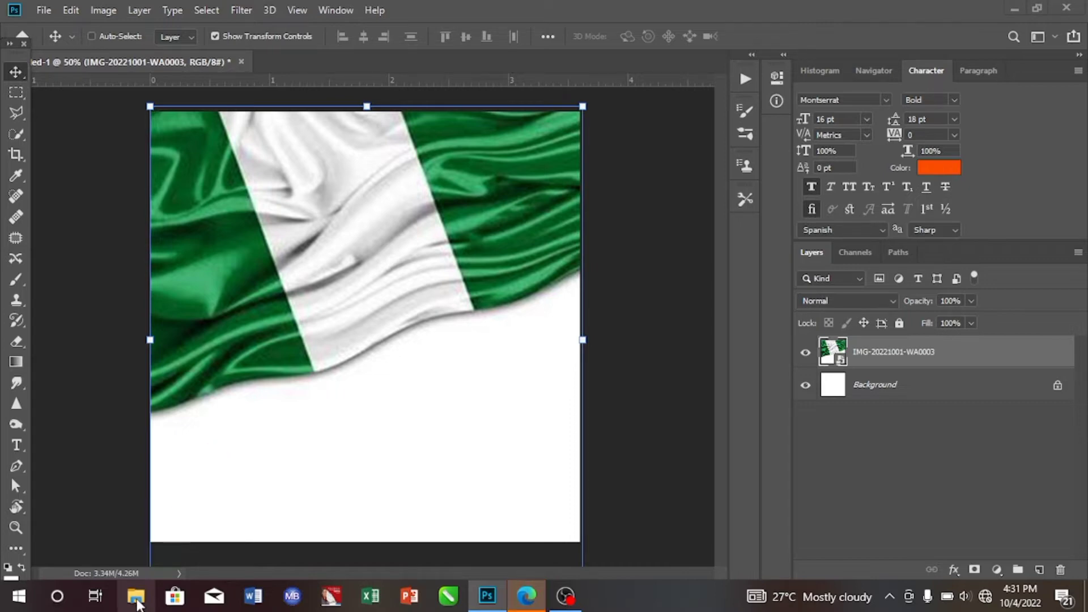
# Switch to File Explorer and bring the cut-out photo IQS_8822-transformed (1) from the Documents folder onto the canvas
pyautogui.click(137, 596)
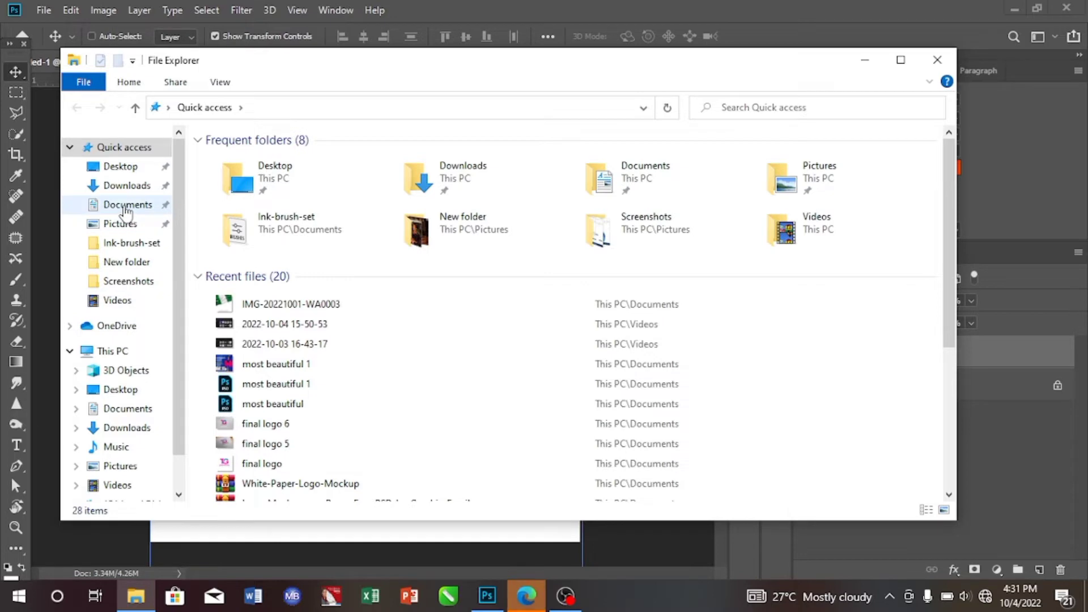
pyautogui.click(126, 205)
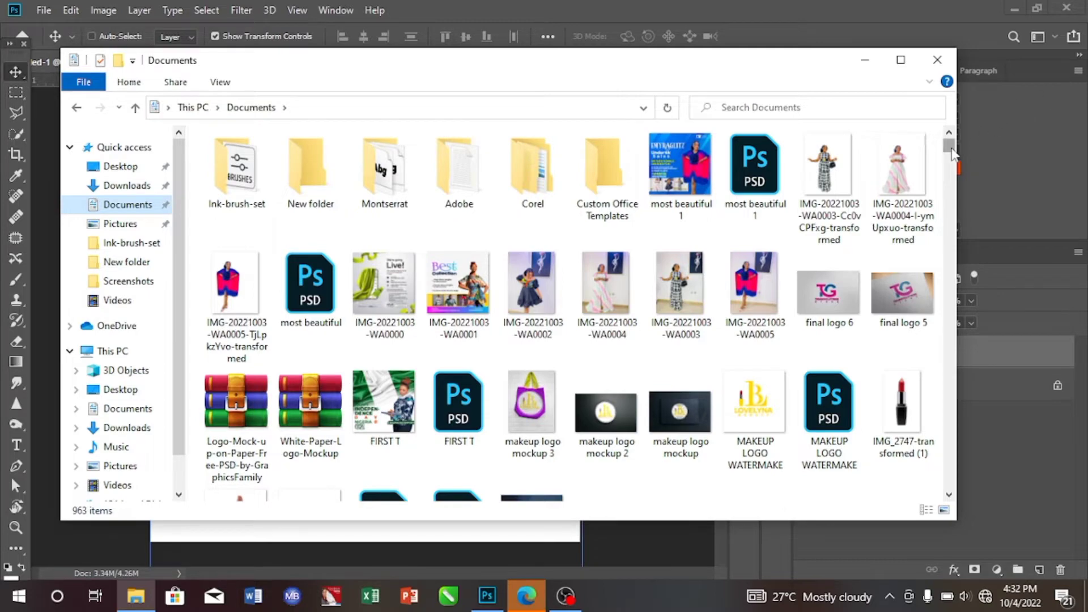
pyautogui.moveTo(952, 152); pyautogui.dragTo(950, 182)
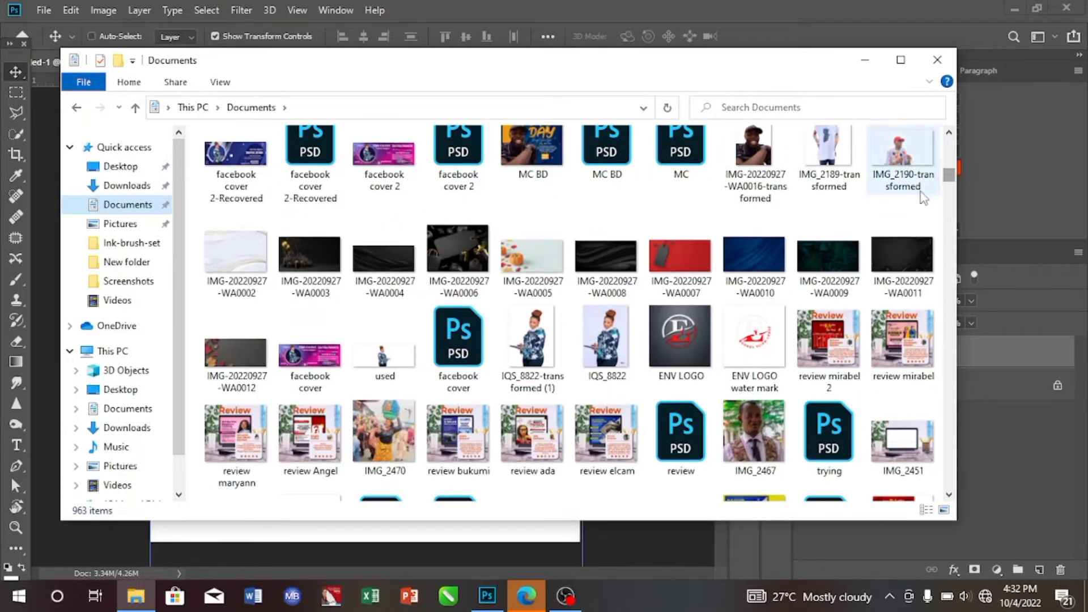
pyautogui.click(522, 349)
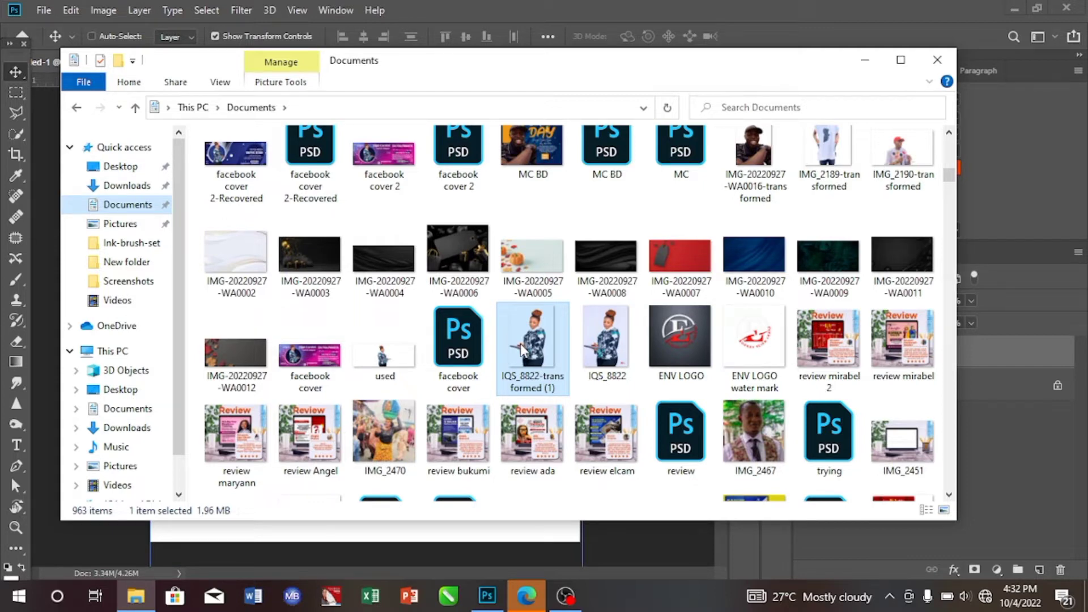
pyautogui.moveTo(522, 350); pyautogui.dragTo(425, 404)
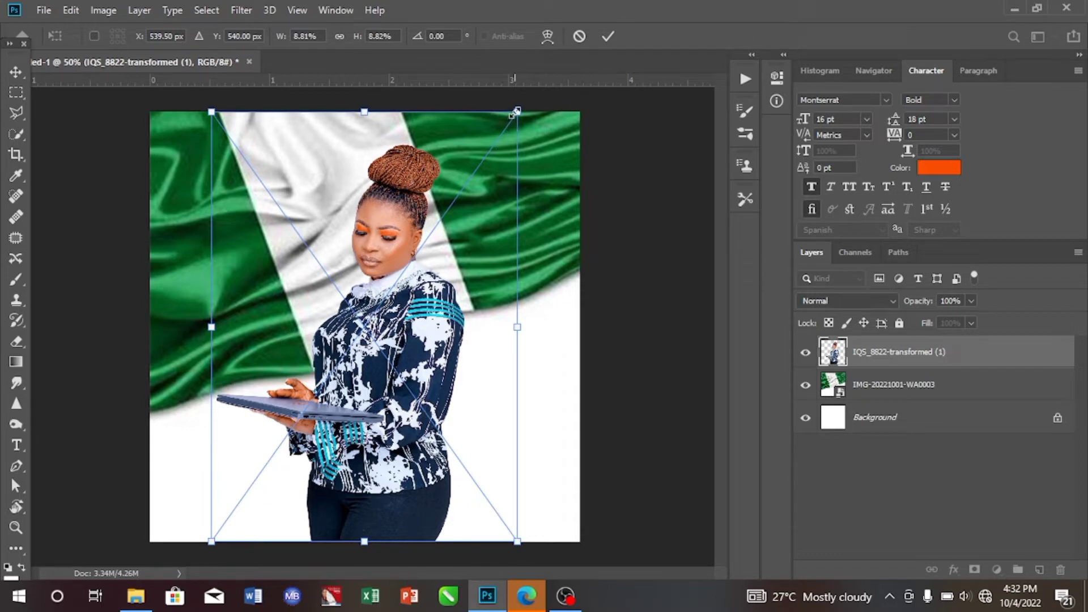
# Scale the woman's photo to about 8.4% and position it along the canvas's right edge at X 851 px, Y 563 px
pyautogui.moveTo(517, 111); pyautogui.dragTo(504, 129)
pyautogui.moveTo(399, 324); pyautogui.dragTo(455, 324)
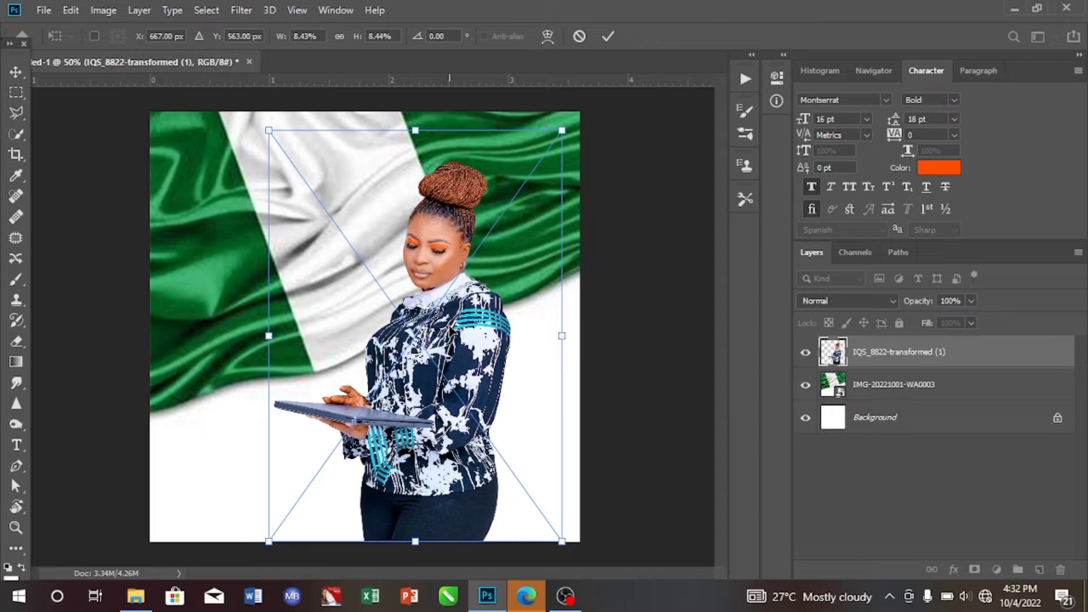
pyautogui.moveTo(434, 340); pyautogui.dragTo(511, 343)
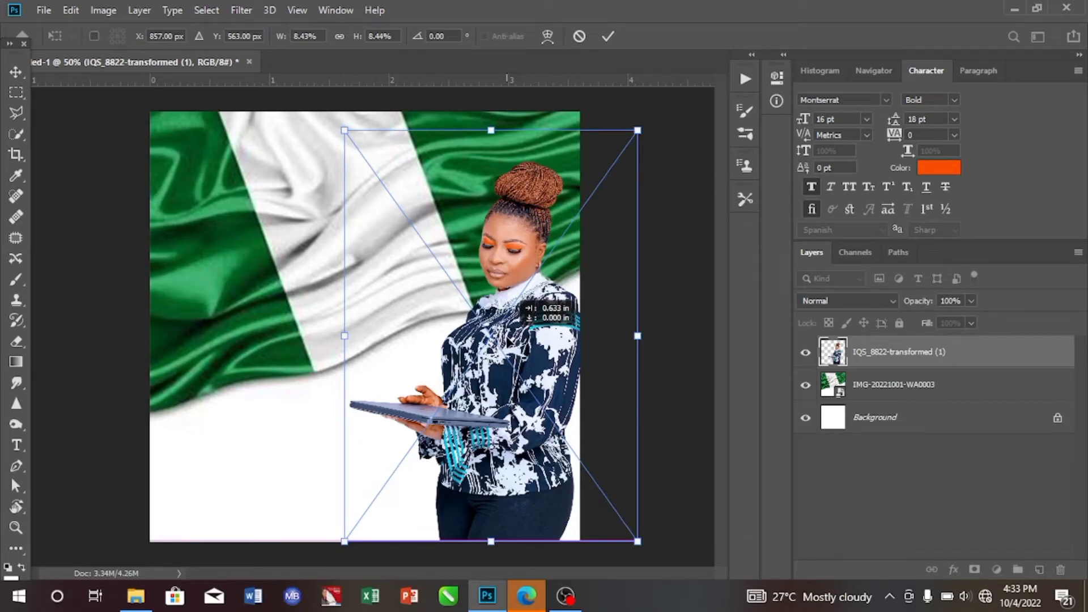
pyautogui.moveTo(509, 341); pyautogui.dragTo(508, 341)
pyautogui.press('Left')
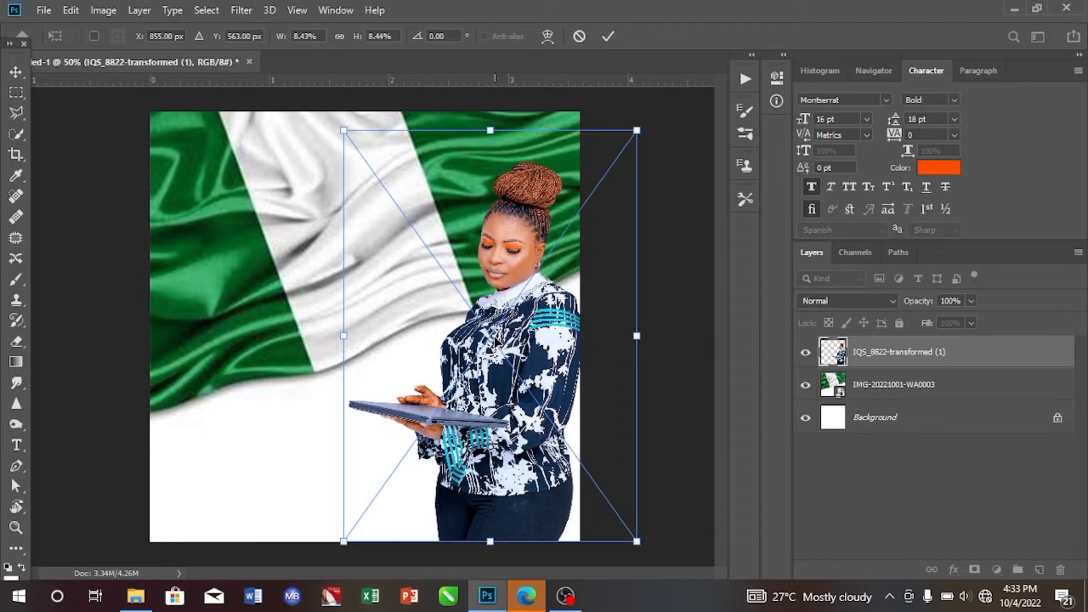
pyautogui.press('Left')
pyautogui.press('Left')
pyautogui.press('Left')
pyautogui.press('Left')
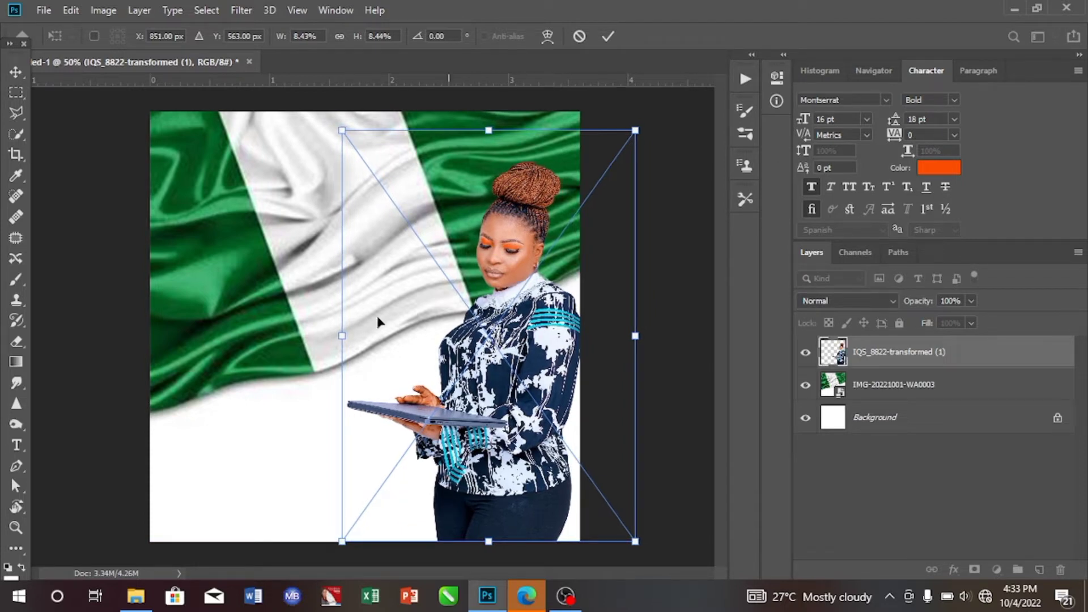
pyautogui.click(607, 37)
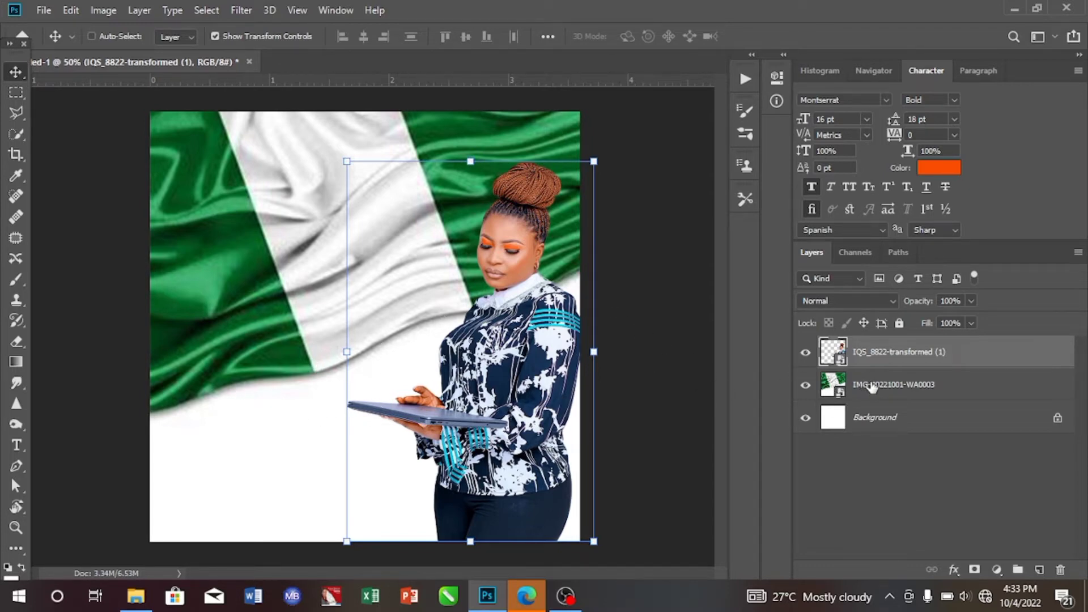
# Add a new empty layer directly above the flag image layer
pyautogui.click(871, 387)
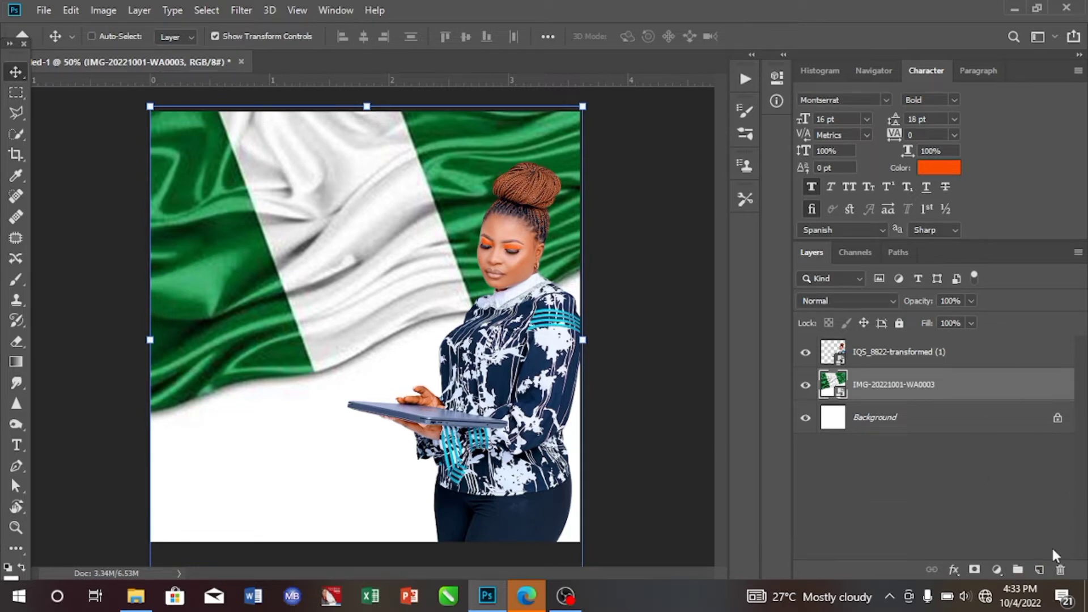
pyautogui.click(1039, 571)
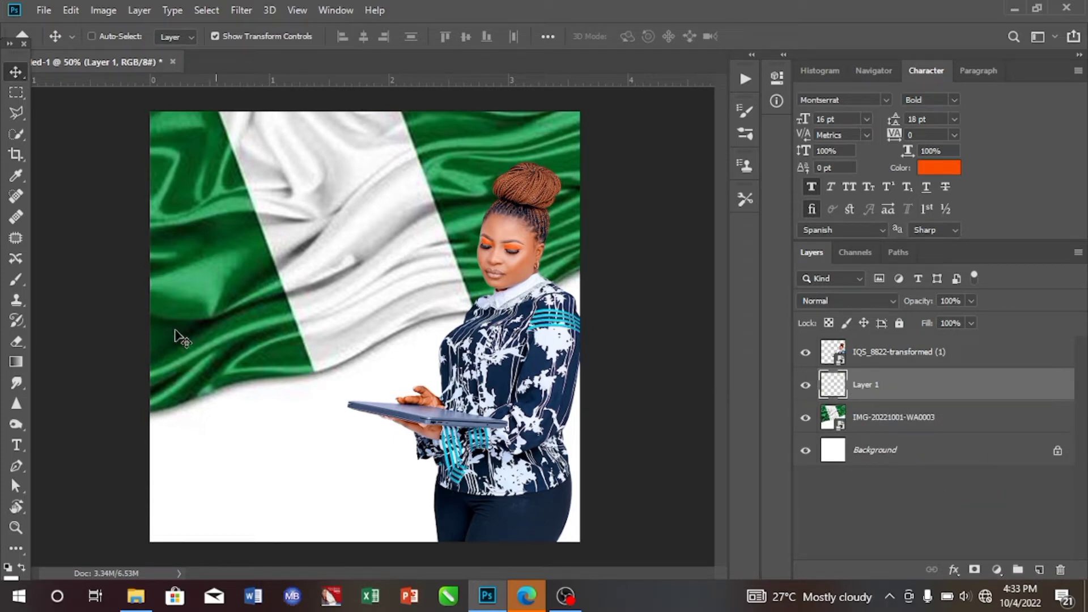
# Select the Brush tool, then make a trial soft white dab on the flag's lower edge and undo it
pyautogui.click(18, 283)
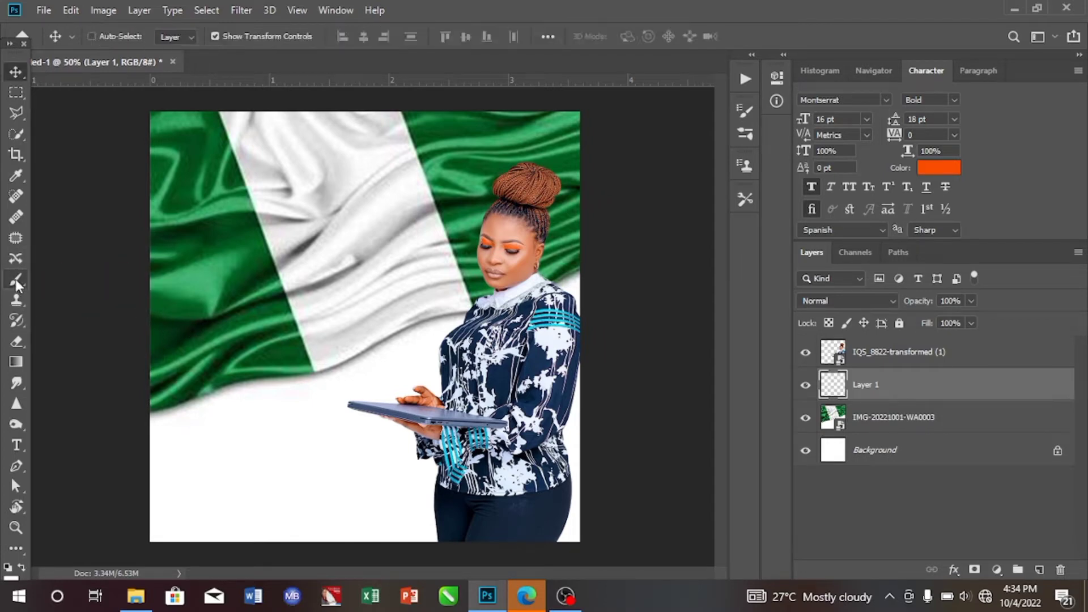
pyautogui.click(16, 281)
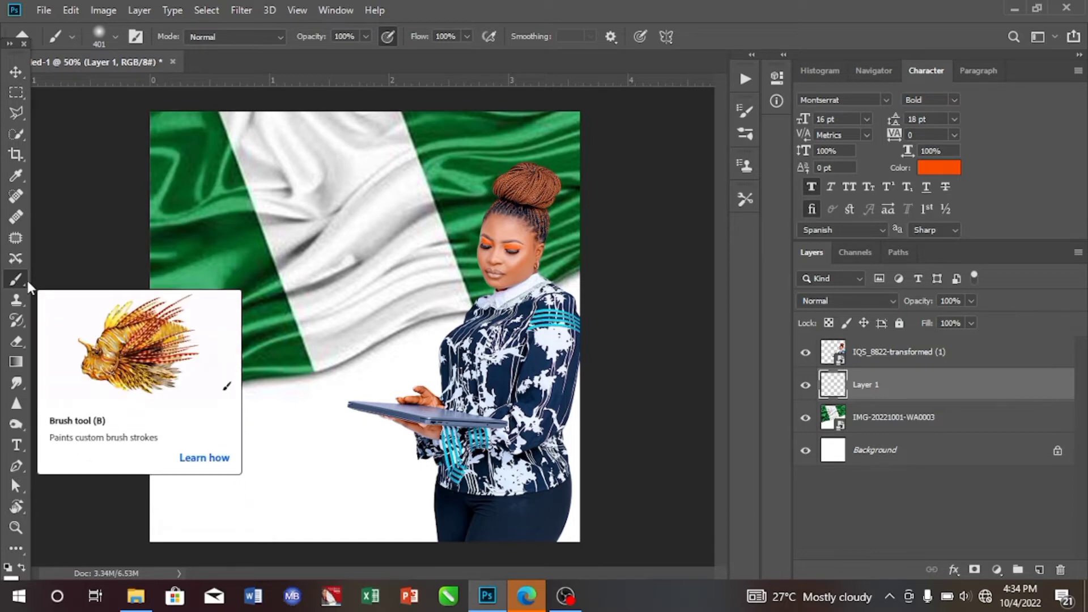
pyautogui.click(24, 279)
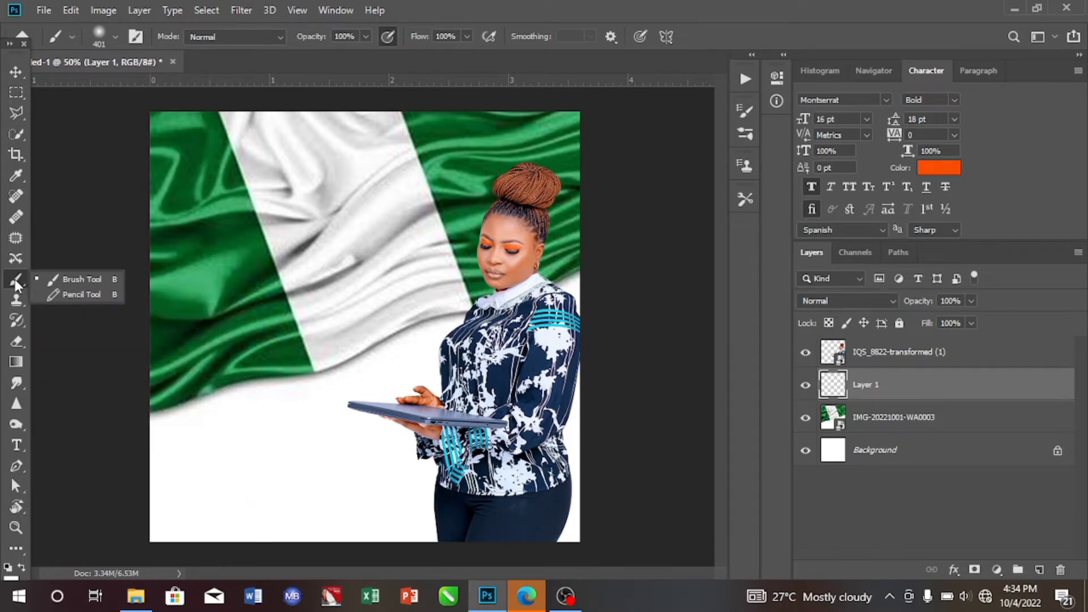
pyautogui.click(66, 283)
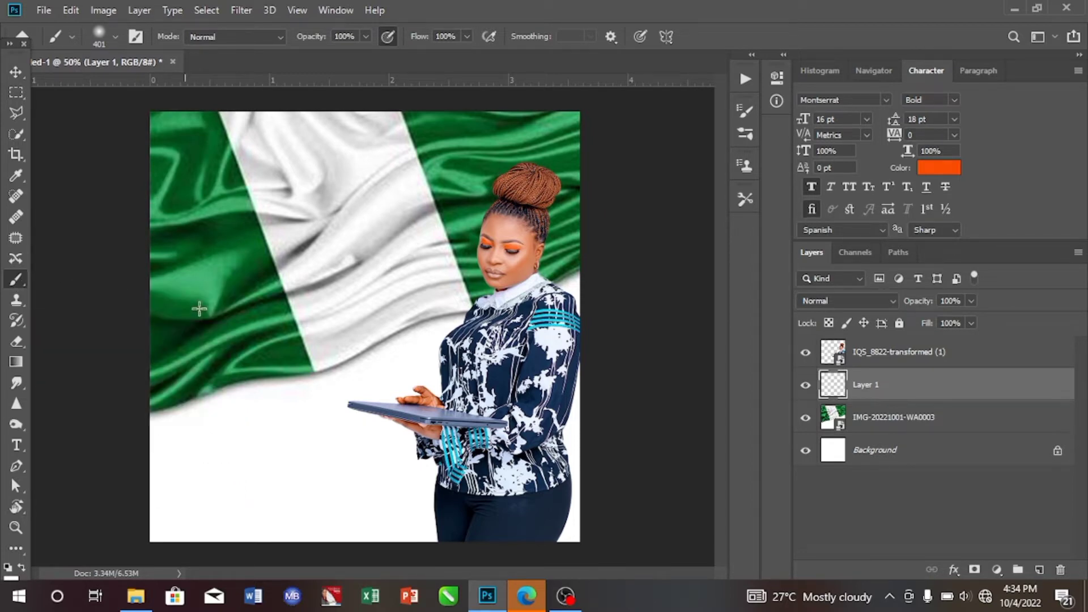
pyautogui.moveTo(313, 373); pyautogui.dragTo(320, 379)
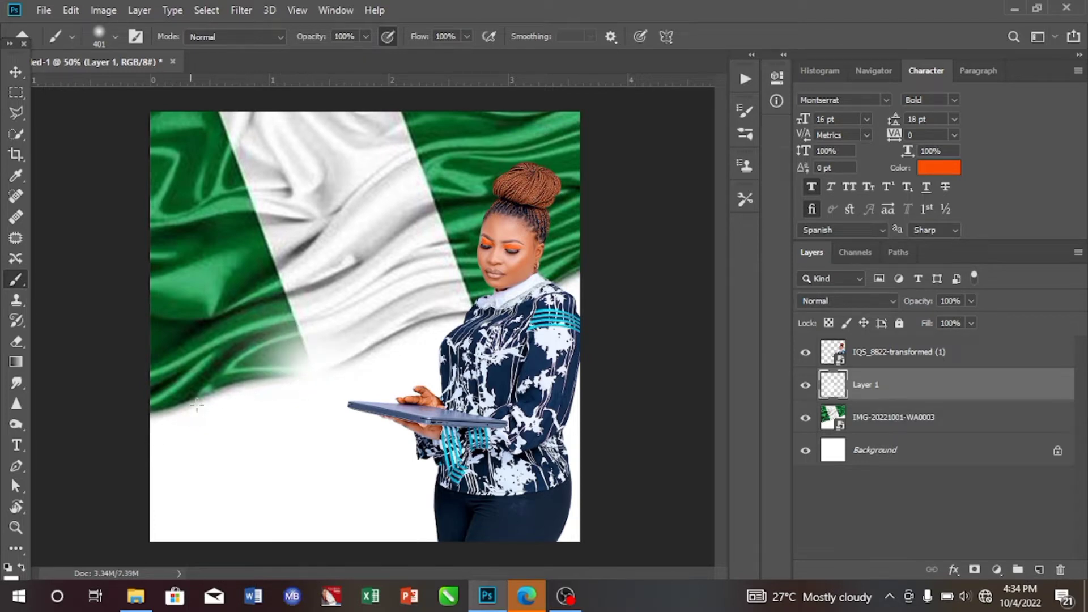
pyautogui.hotkey('ctrl', 'z')
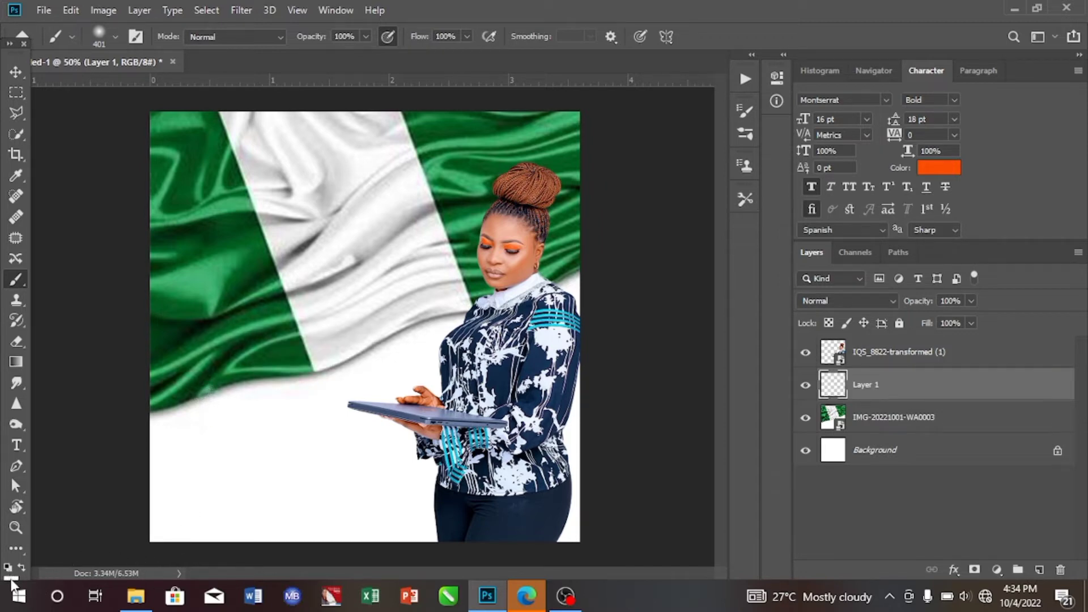
# Keep white (#ffffff) as the foreground colour and fade the flag's whole lower edge on Layer 1 with soft size-401 brush dabs at 100% opacity
pyautogui.click(10, 579)
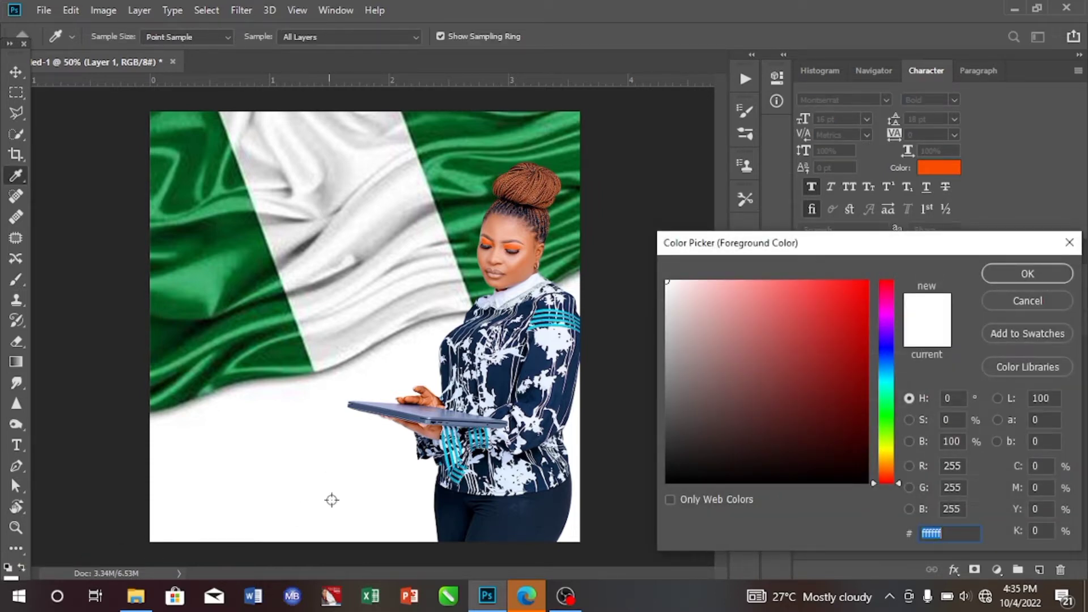
pyautogui.click(1024, 275)
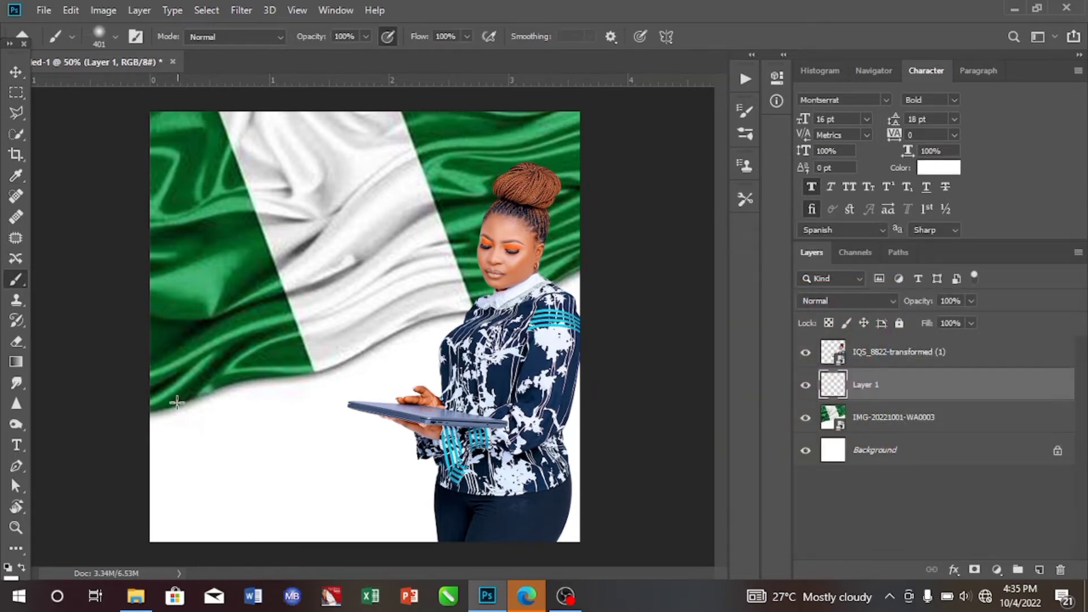
pyautogui.click(176, 407)
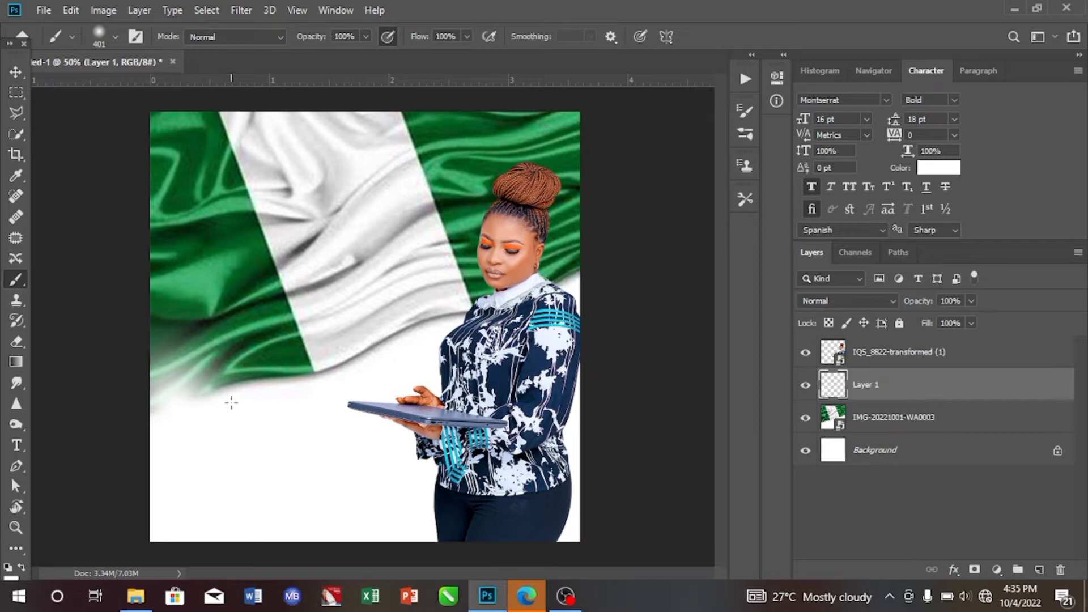
pyautogui.click(234, 403)
pyautogui.click(300, 414)
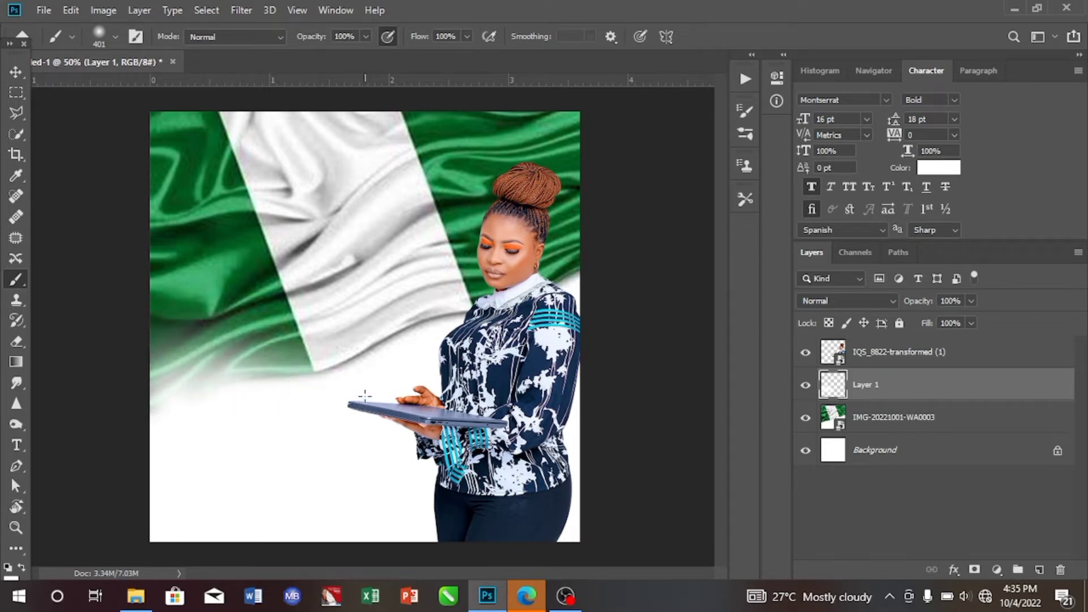
pyautogui.click(351, 385)
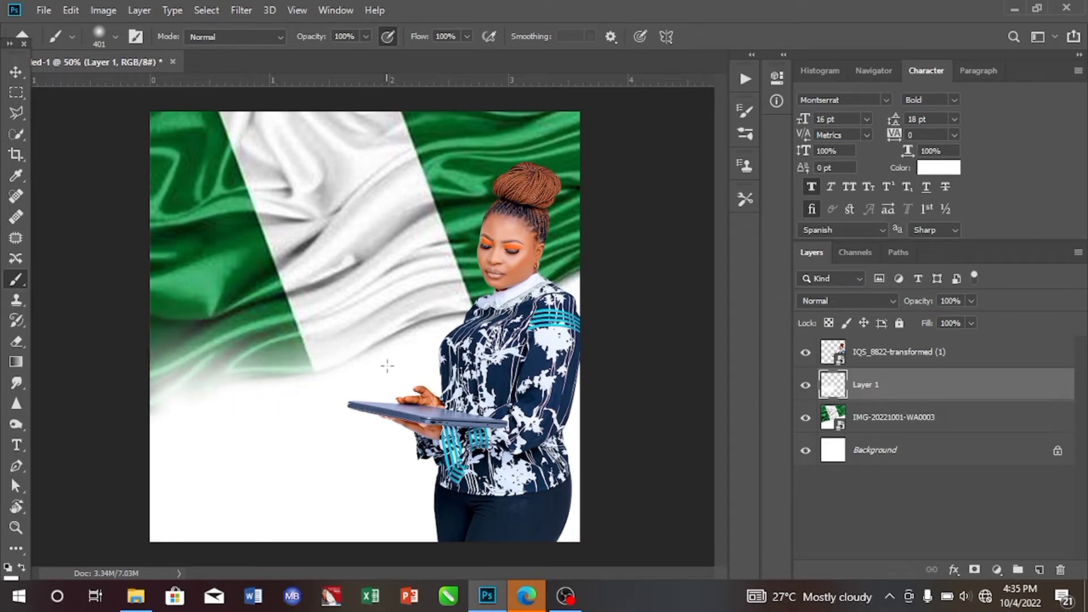
pyautogui.click(387, 365)
pyautogui.click(427, 349)
pyautogui.click(447, 327)
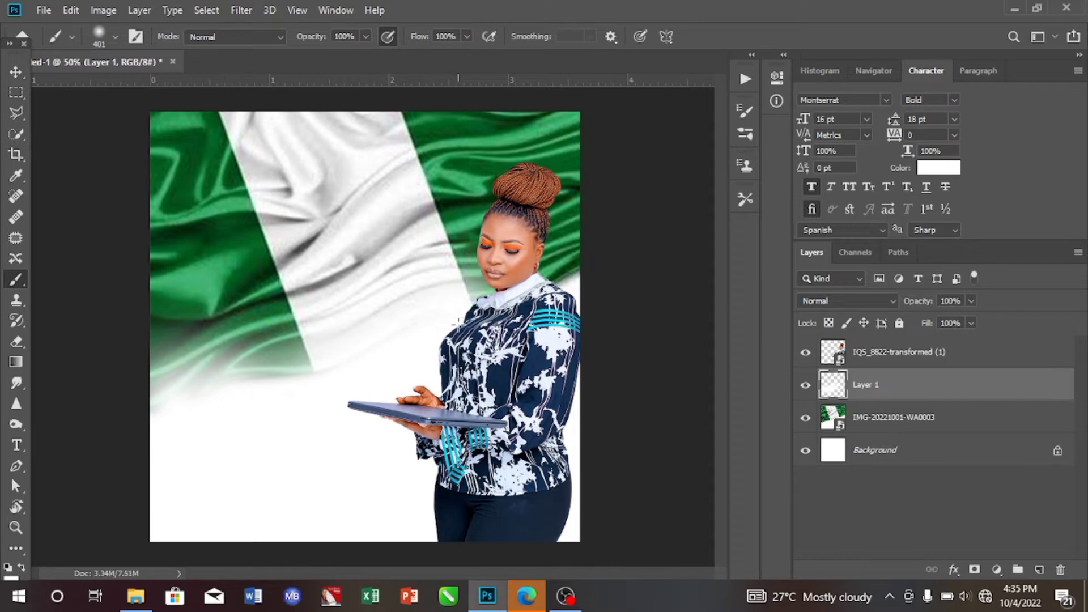
pyautogui.click(547, 300)
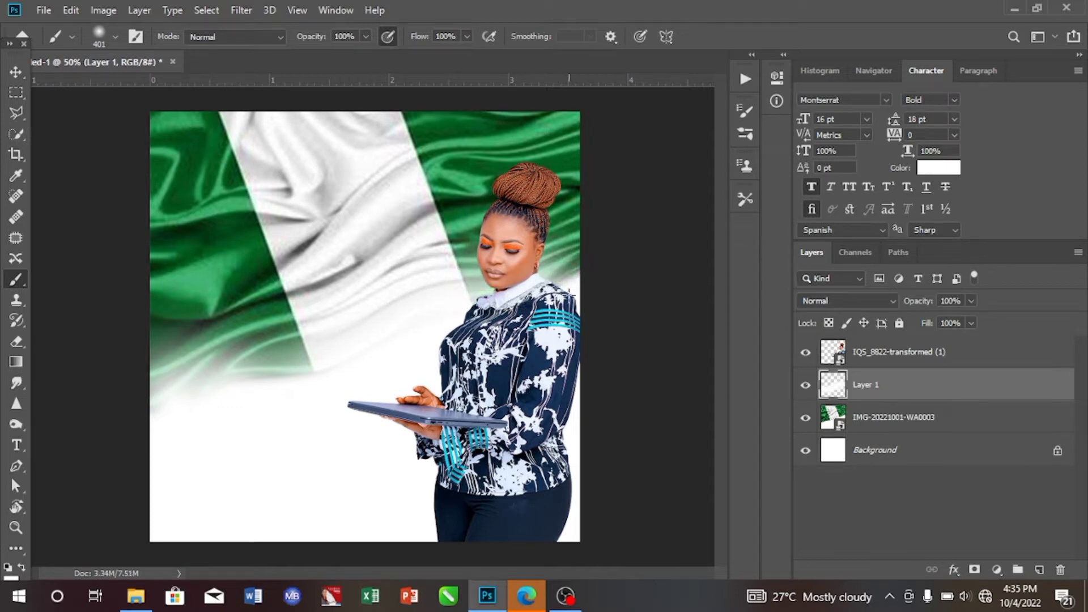
pyautogui.click(568, 295)
pyautogui.click(296, 404)
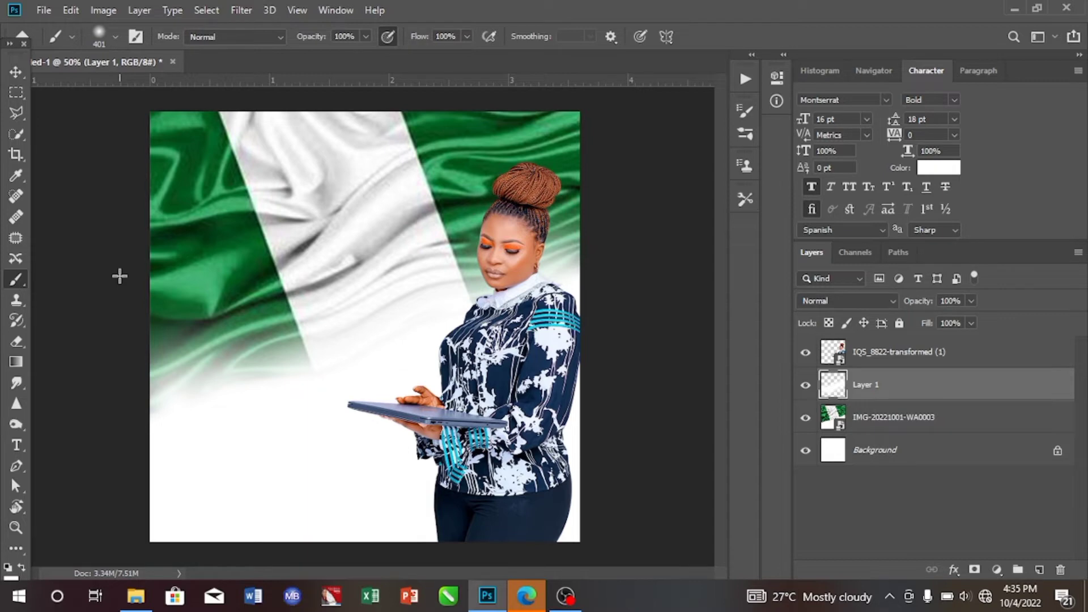
pyautogui.click(16, 72)
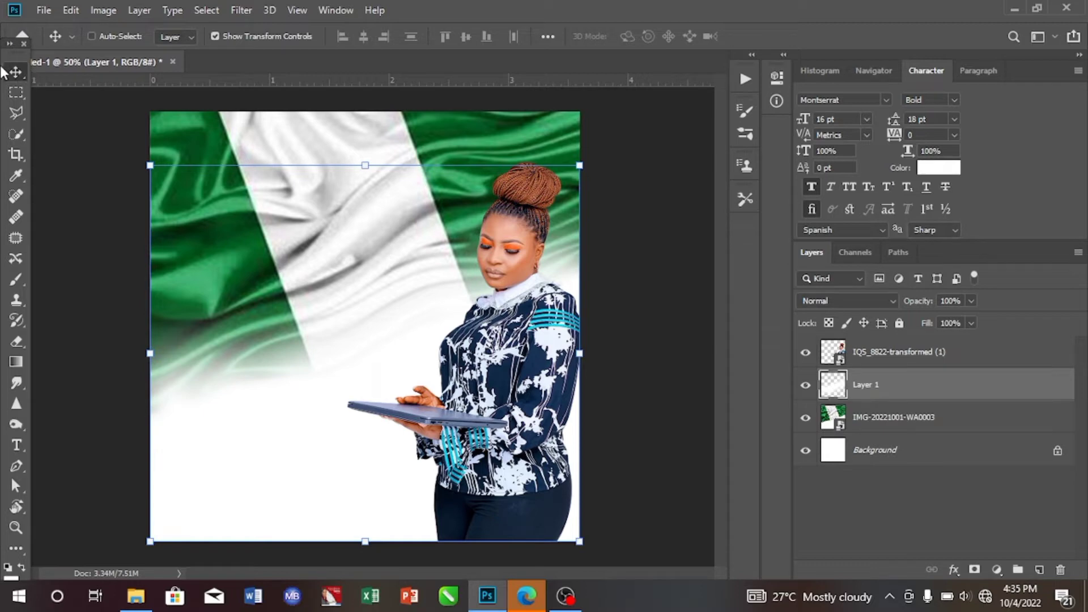
# Start a horizontal text line in 16 pt Montserrat Bold over the faded lower-left part of the flag
pyautogui.click(17, 445)
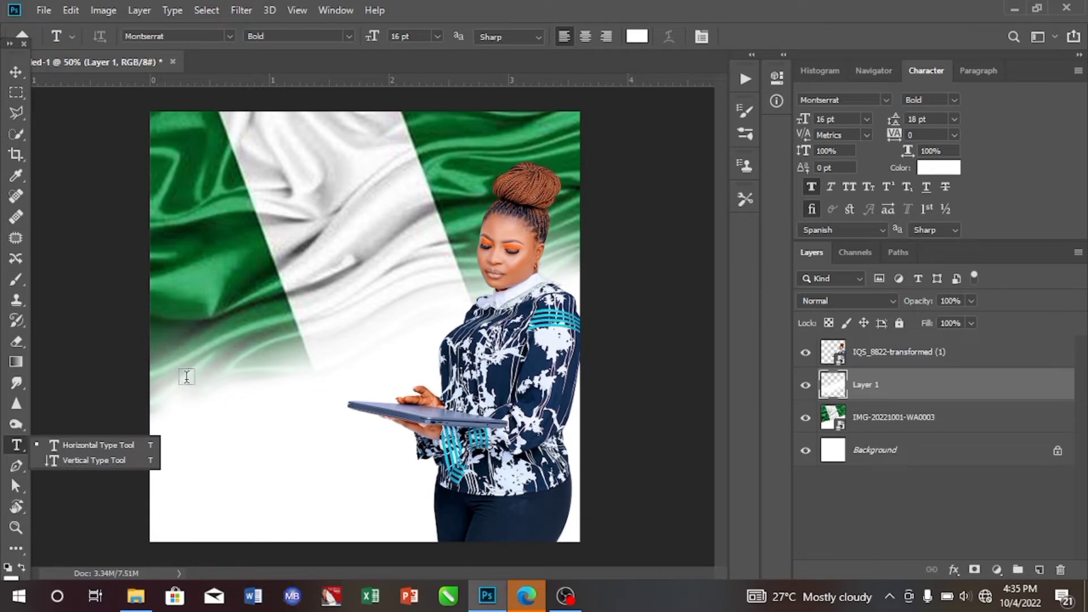
pyautogui.click(185, 376)
pyautogui.click(183, 376)
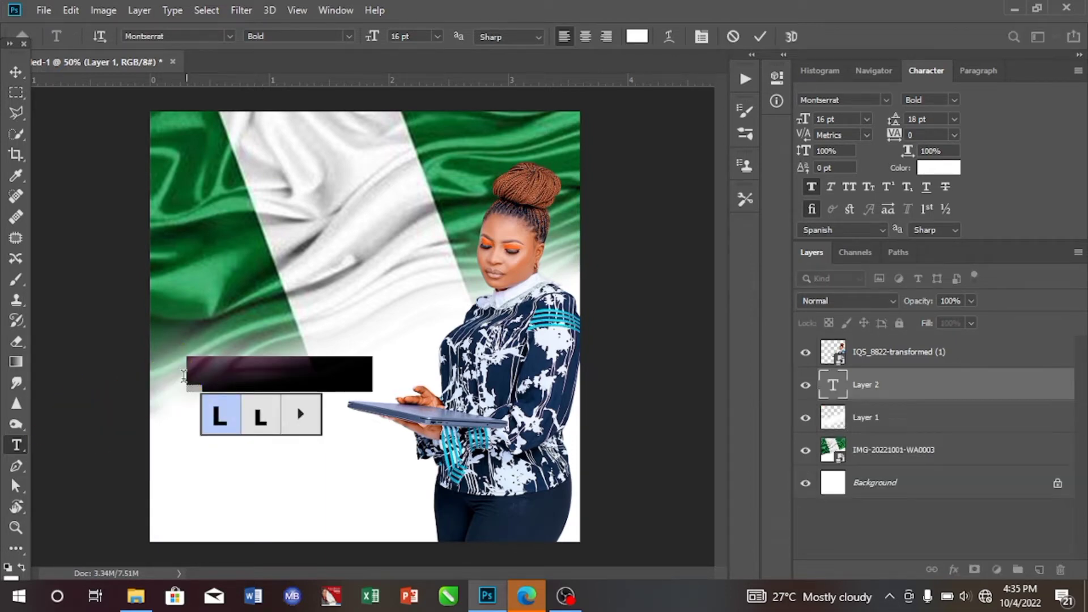
pyautogui.write('A')
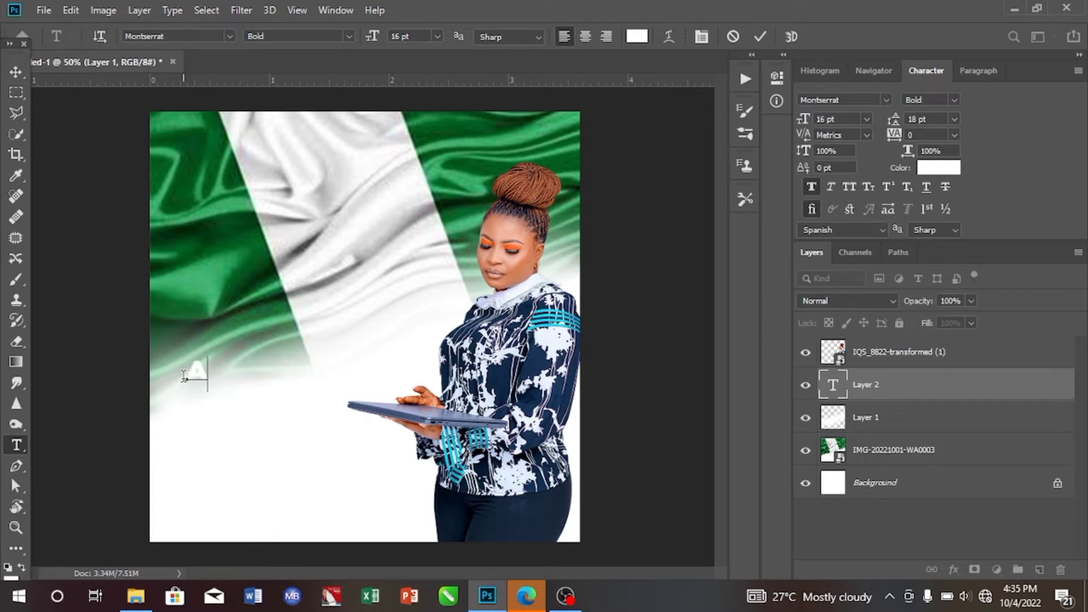
pyautogui.write('PPY')
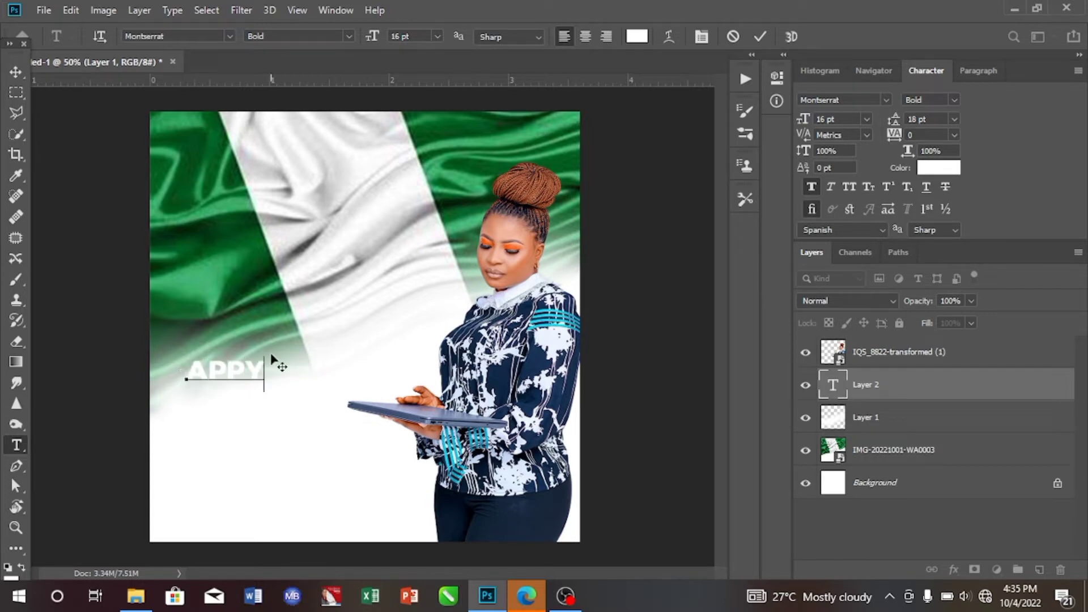
pyautogui.press('BackSpace')
pyautogui.press('BackSpace')
pyautogui.press('BackSpace')
pyautogui.press('BackSpace')
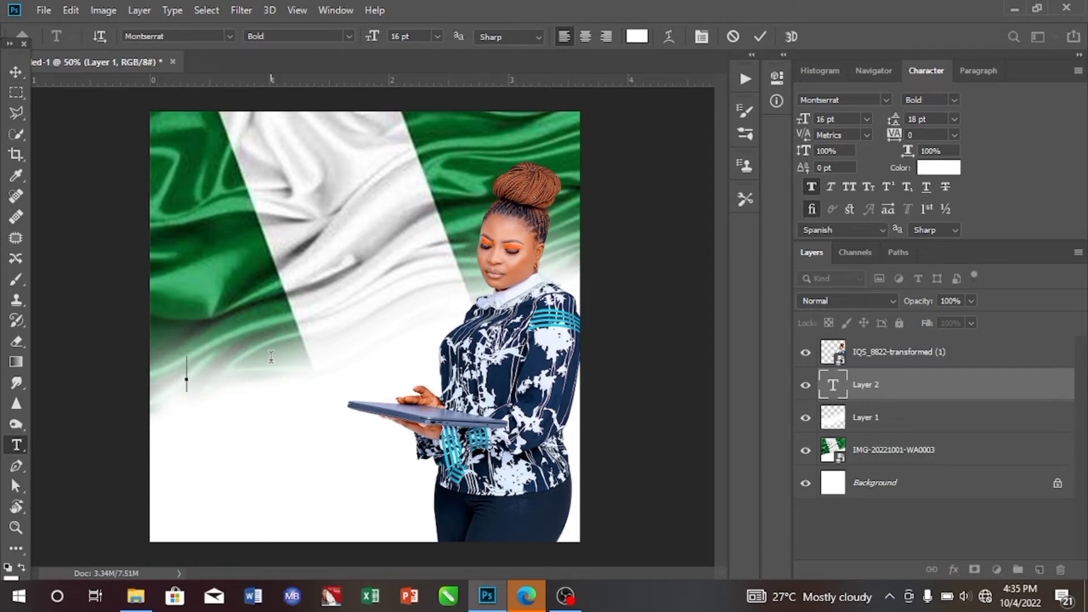
# Enter HAPPY on the new text line and commit the text
pyautogui.write('HA')
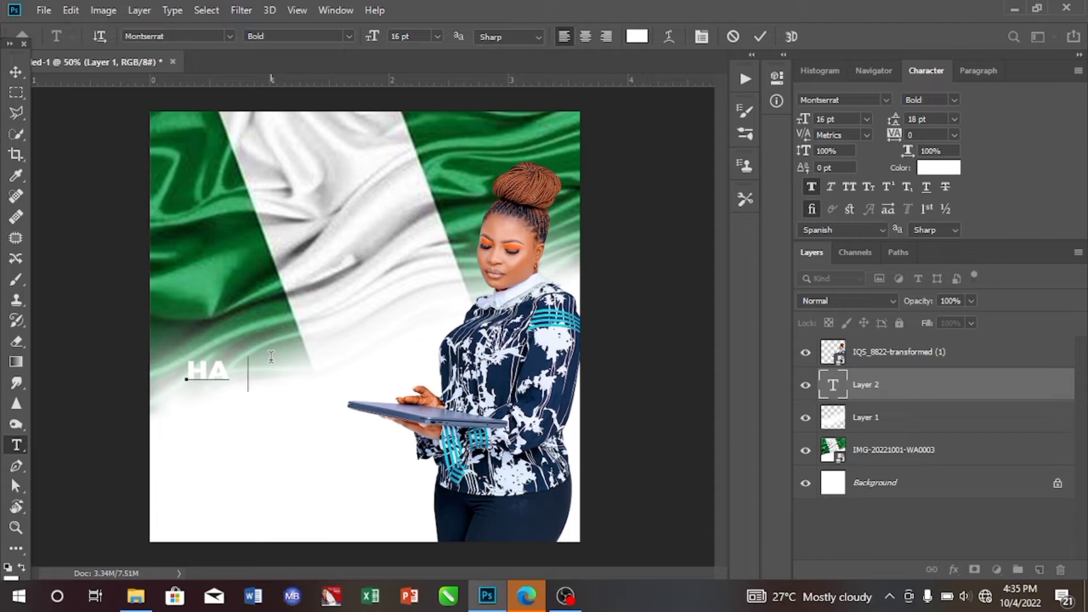
pyautogui.write('PPY')
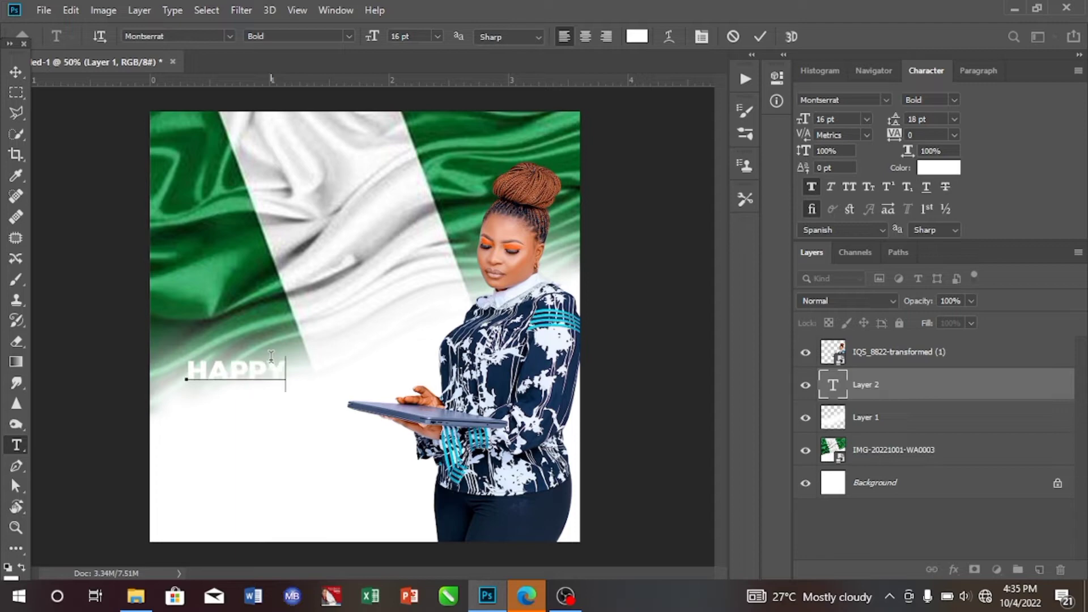
pyautogui.click(16, 71)
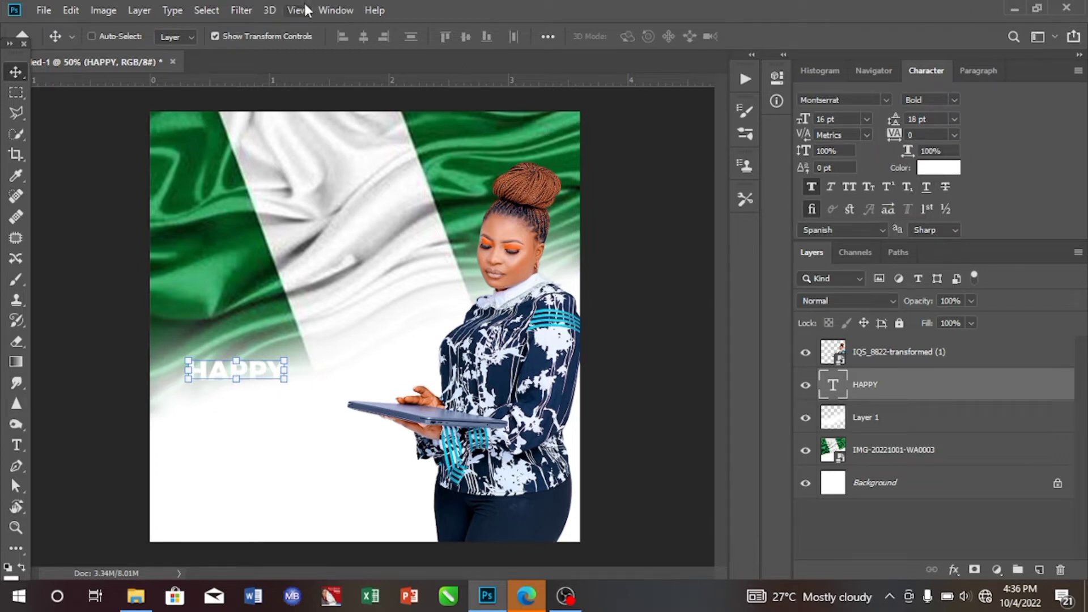
# Hide the Character panel and show it again
pyautogui.click(330, 10)
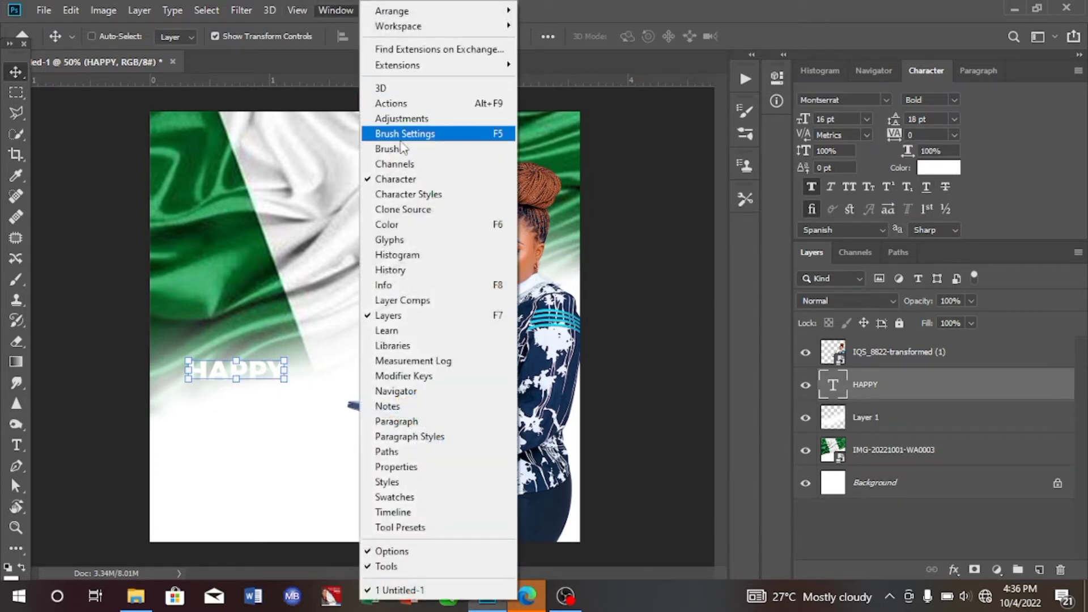
pyautogui.click(395, 179)
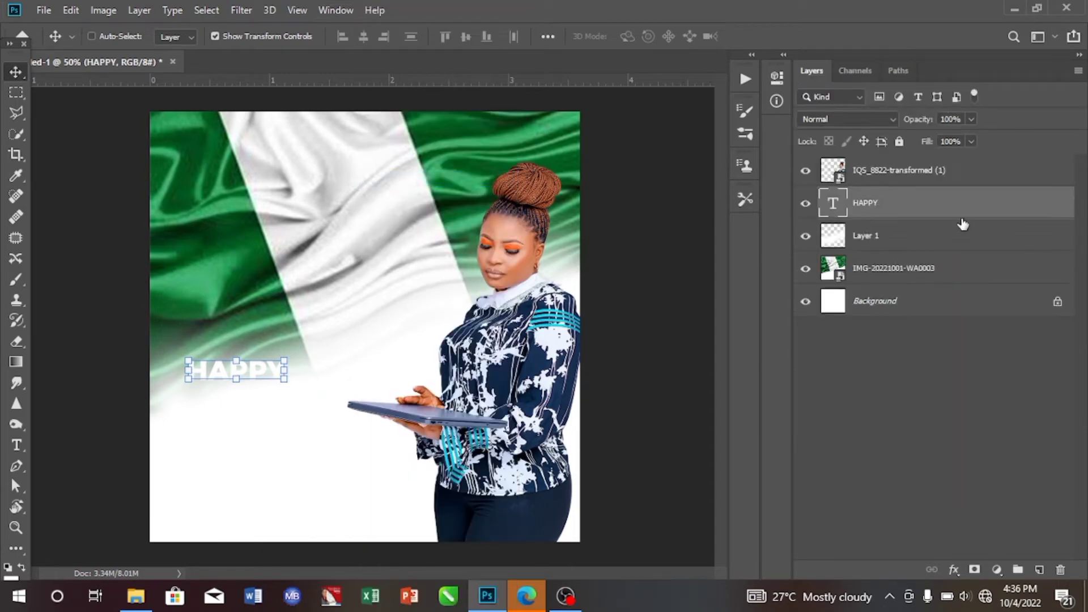
pyautogui.click(345, 11)
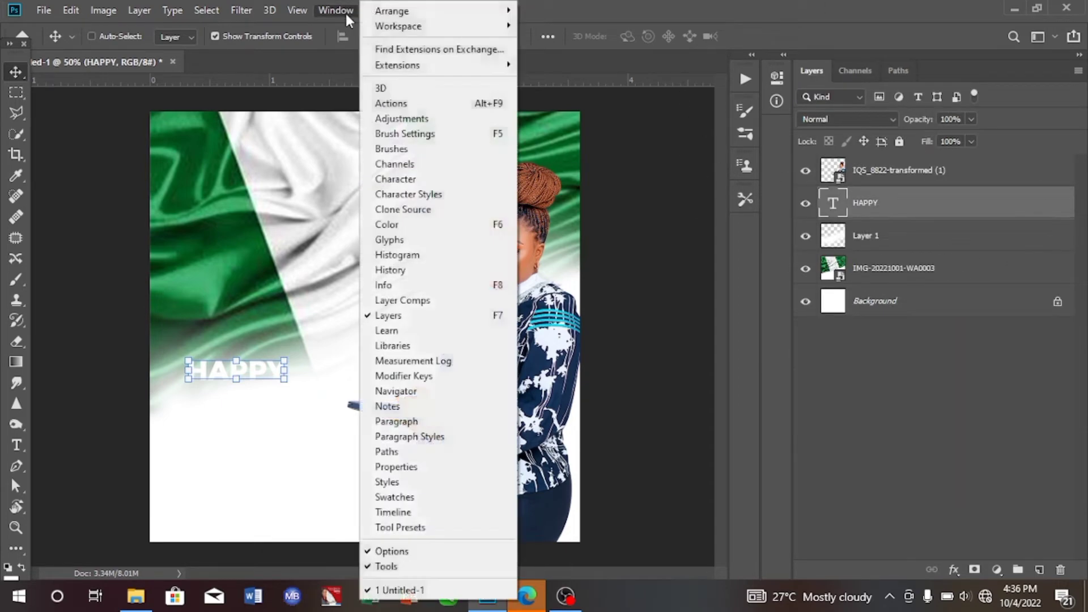
pyautogui.click(405, 185)
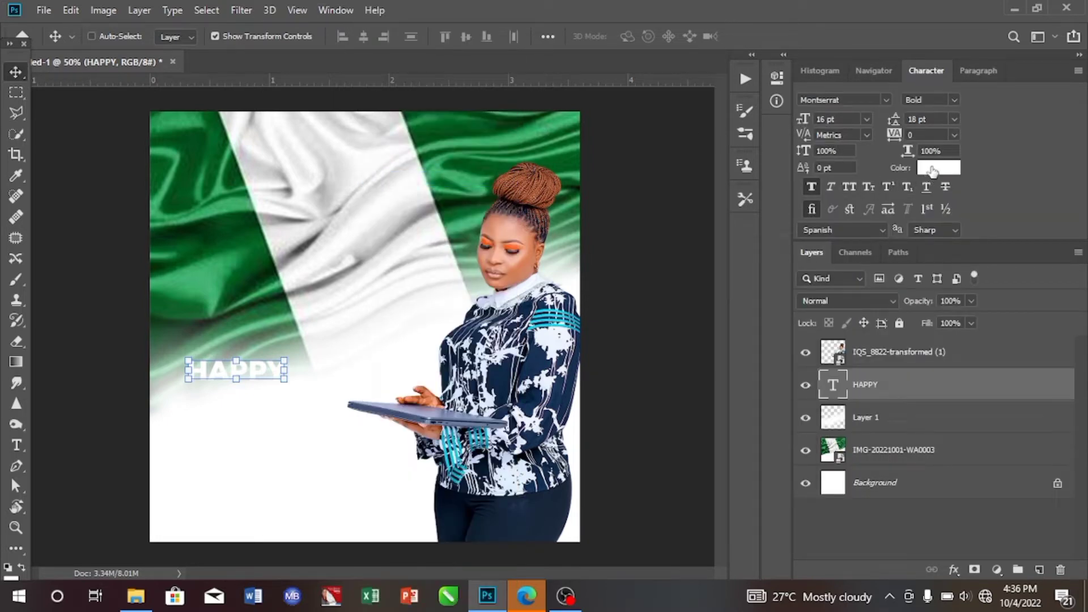
# Set the HAPPY text colour to a green (#167c3b) sampled from the flag's left green stripe
pyautogui.click(931, 172)
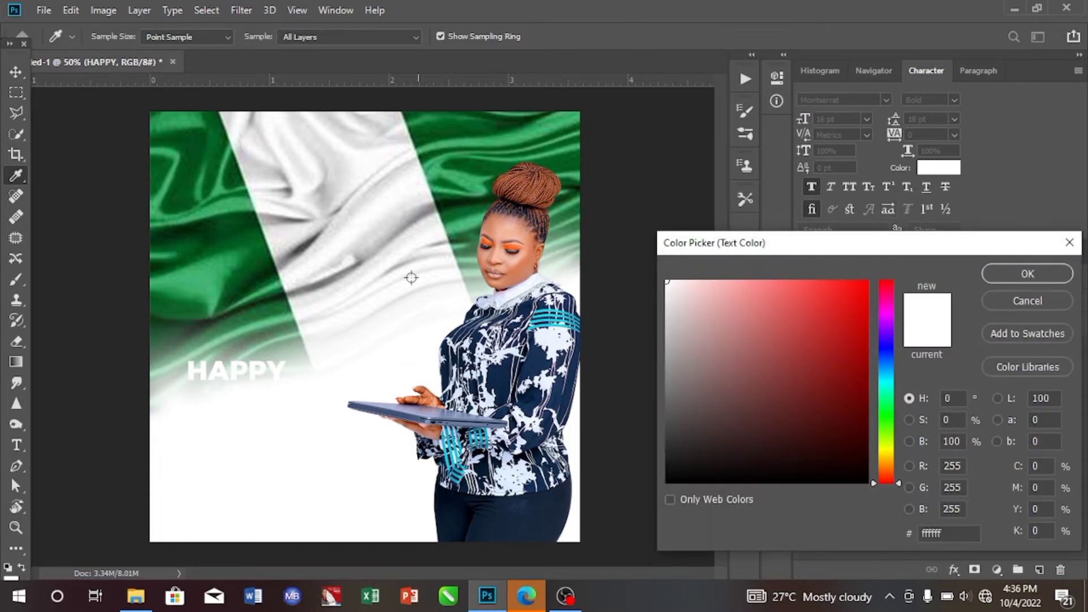
pyautogui.click(256, 279)
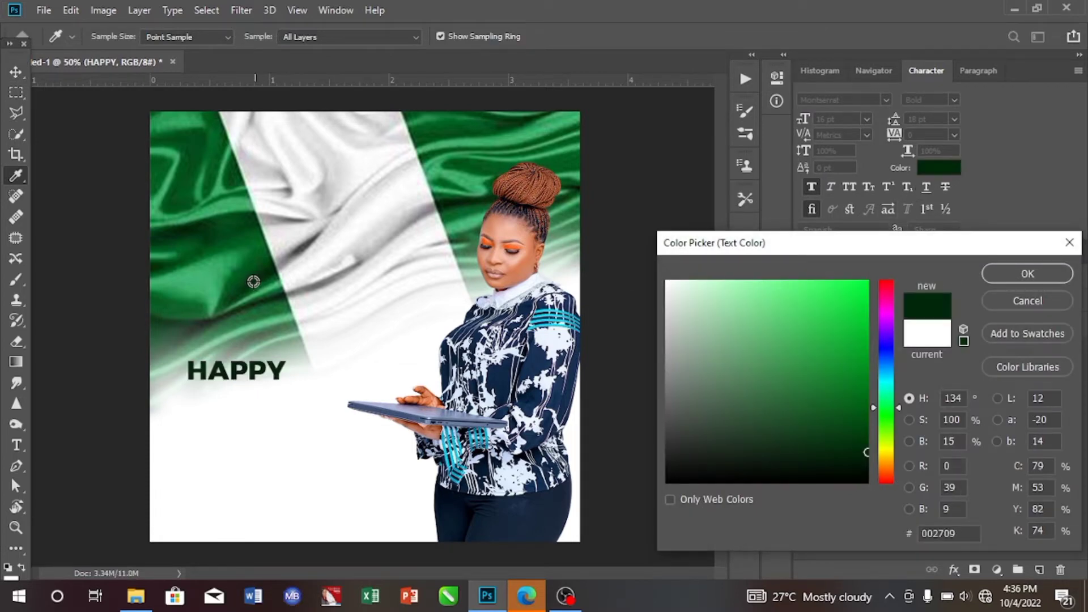
pyautogui.click(247, 262)
pyautogui.click(246, 258)
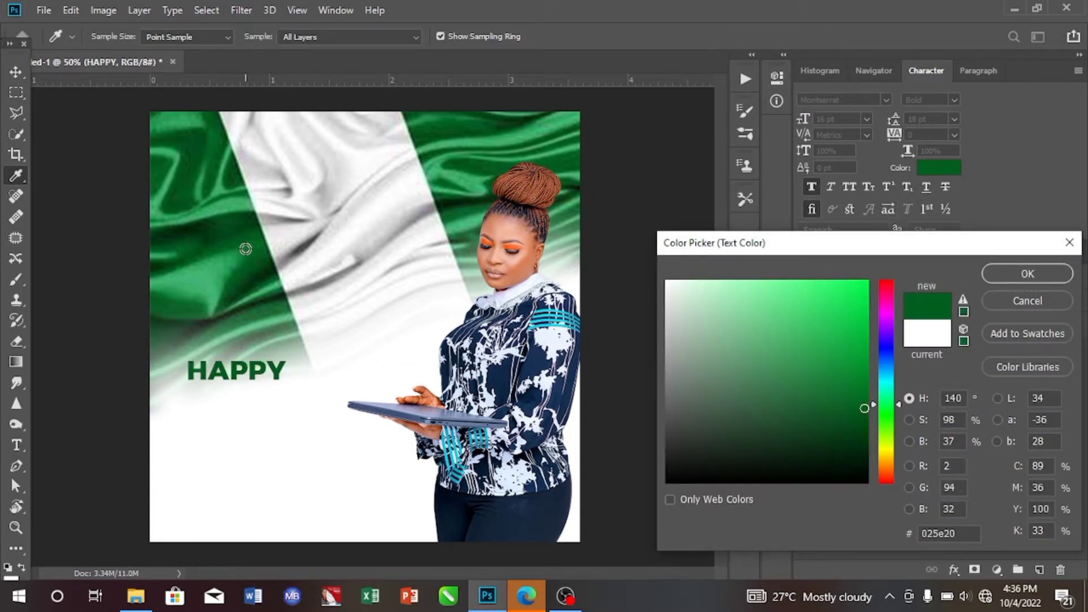
pyautogui.click(246, 249)
pyautogui.click(243, 252)
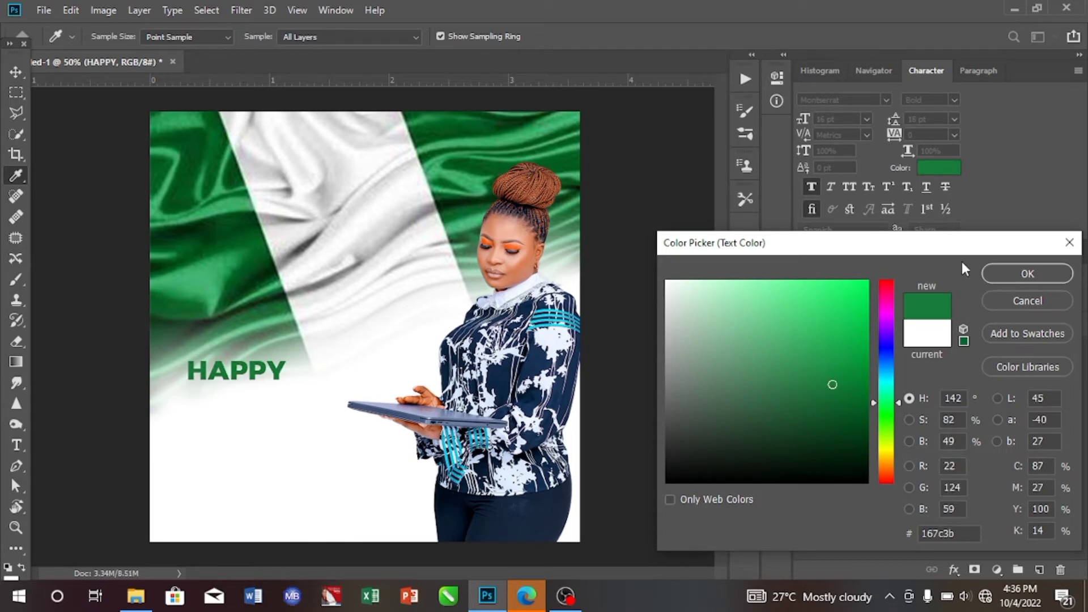
pyautogui.click(998, 275)
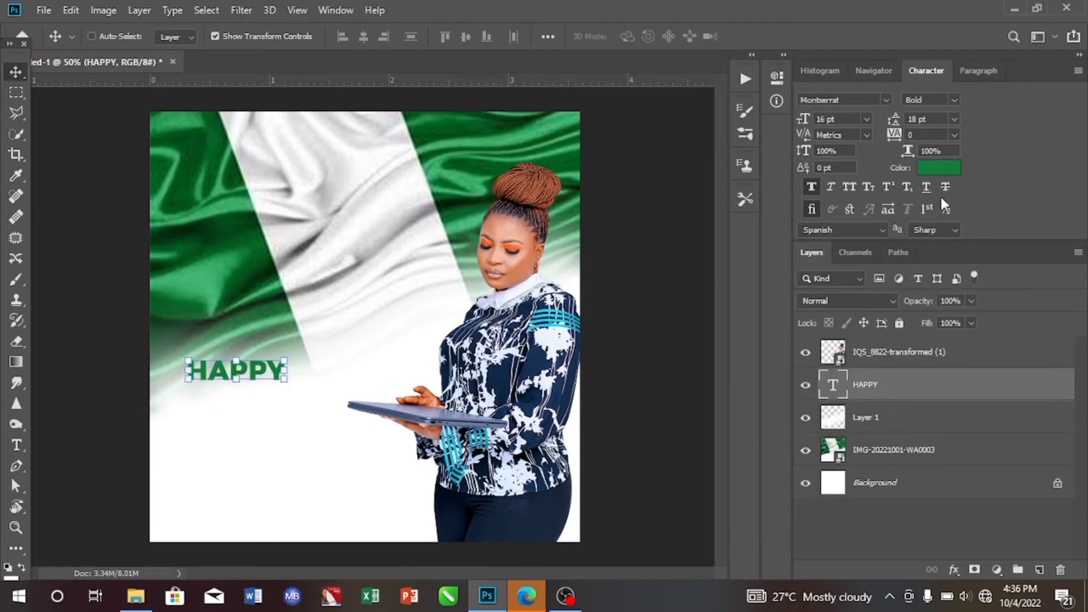
# Set the HAPPY text colour to green #147a39 sampled from the flag's left stripe, and its font style to Medium
pyautogui.click(947, 169)
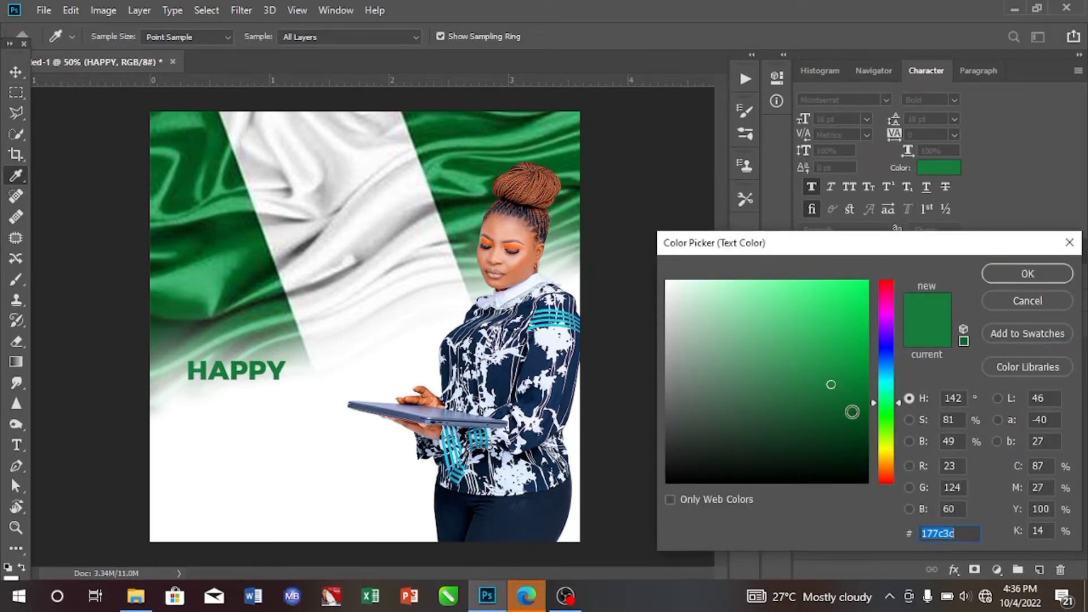
pyautogui.moveTo(888, 316)
pyautogui.mouseDown()
pyautogui.moveTo(886, 294)
pyautogui.moveTo(875, 336)
pyautogui.moveTo(879, 419)
pyautogui.moveTo(833, 410)
pyautogui.moveTo(843, 348)
pyautogui.mouseUp()
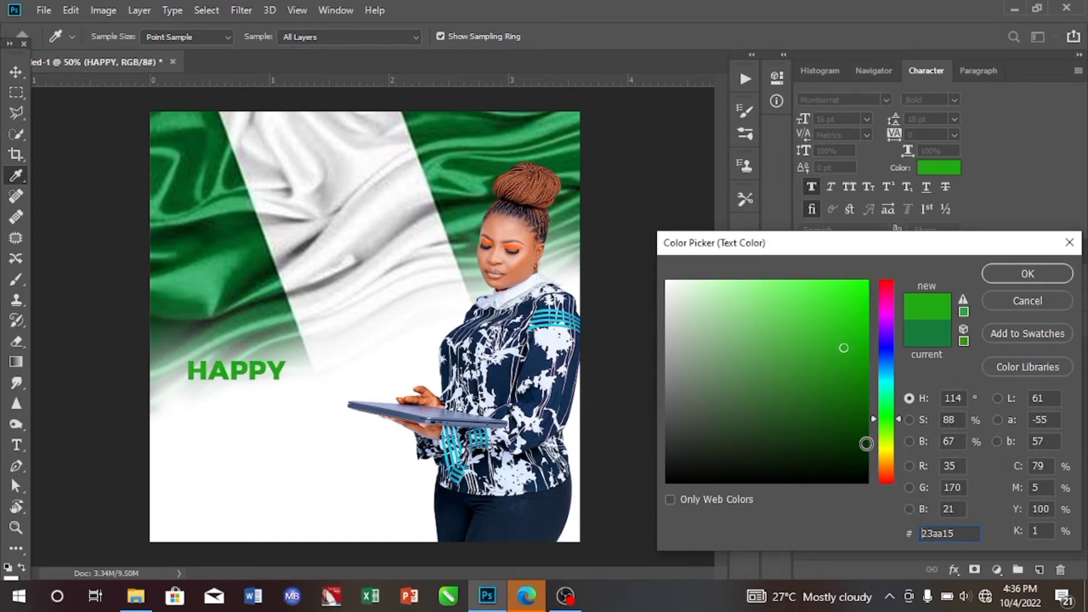
pyautogui.moveTo(891, 466); pyautogui.dragTo(888, 448)
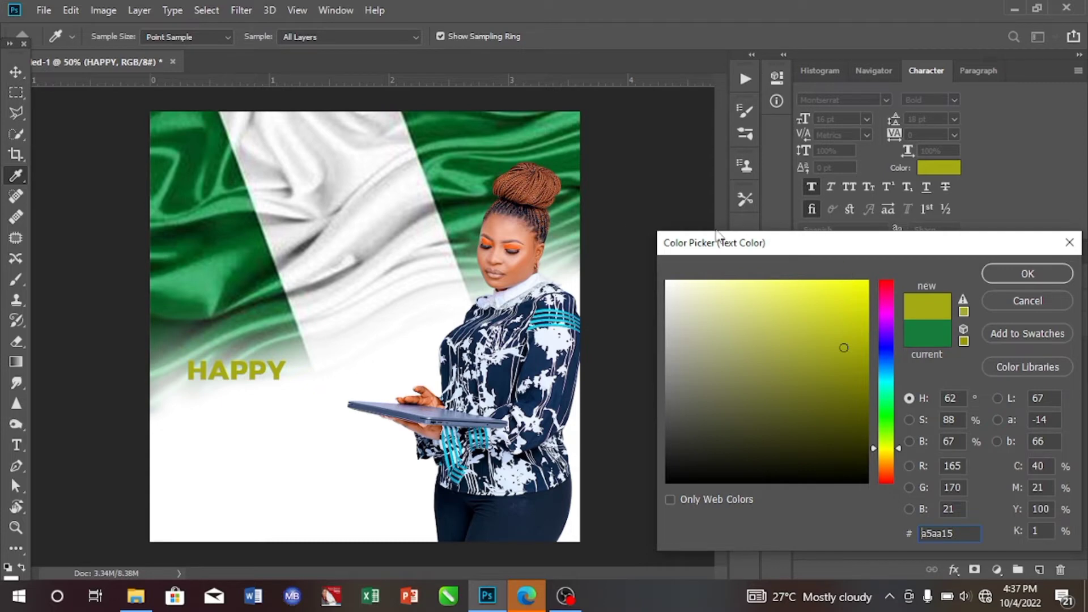
pyautogui.click(244, 250)
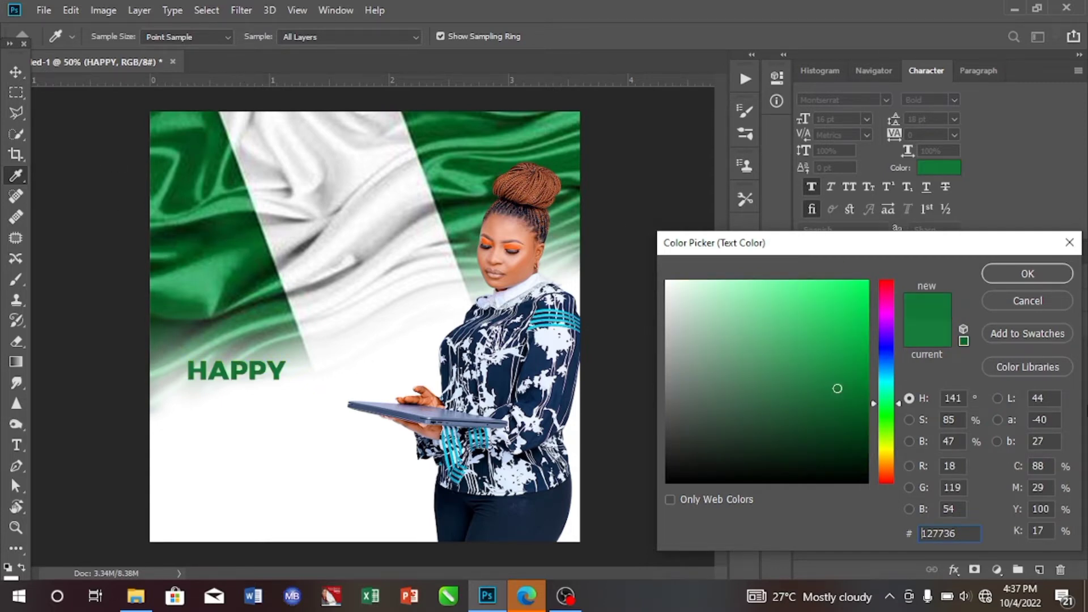
pyautogui.click(236, 256)
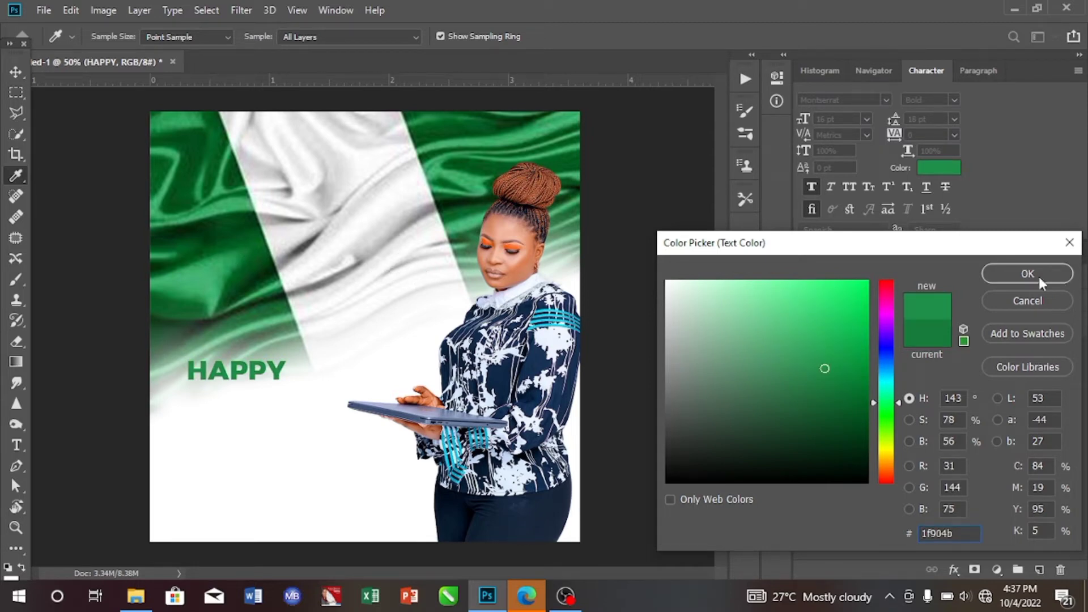
pyautogui.click(245, 252)
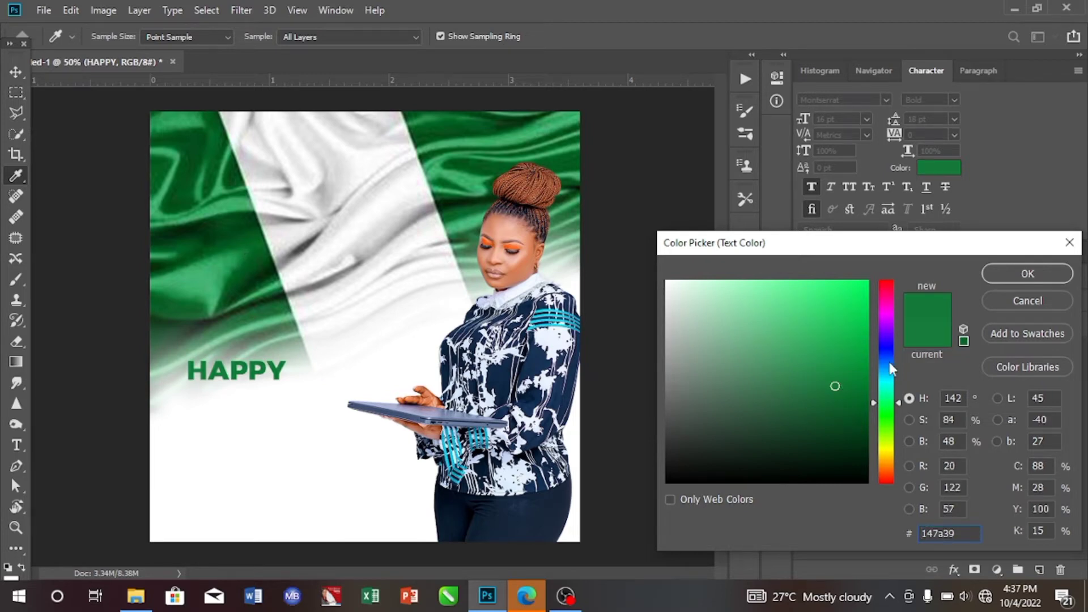
pyautogui.click(1033, 277)
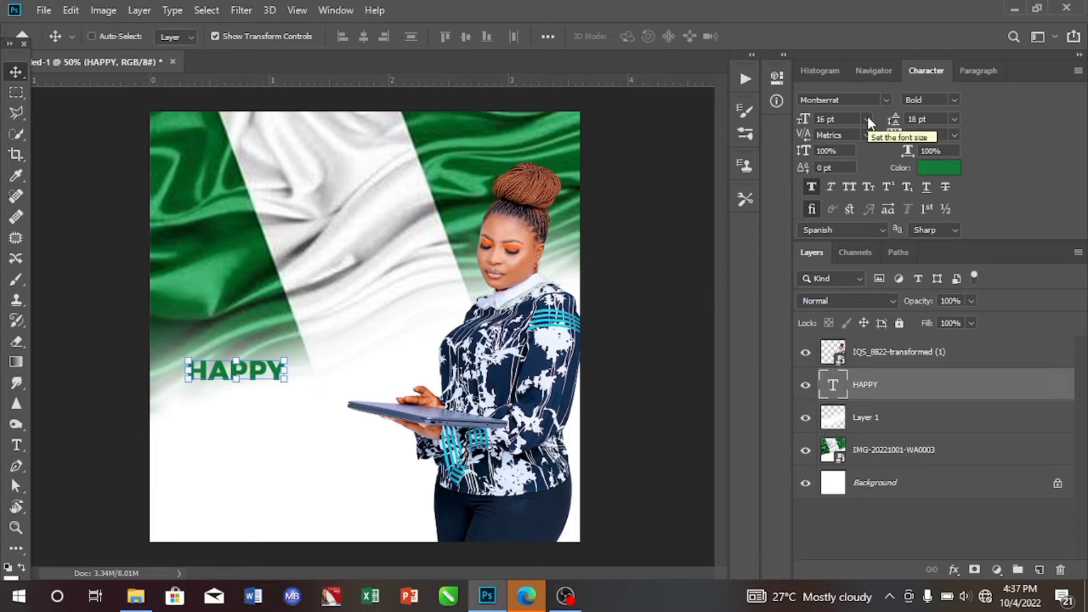
pyautogui.click(955, 102)
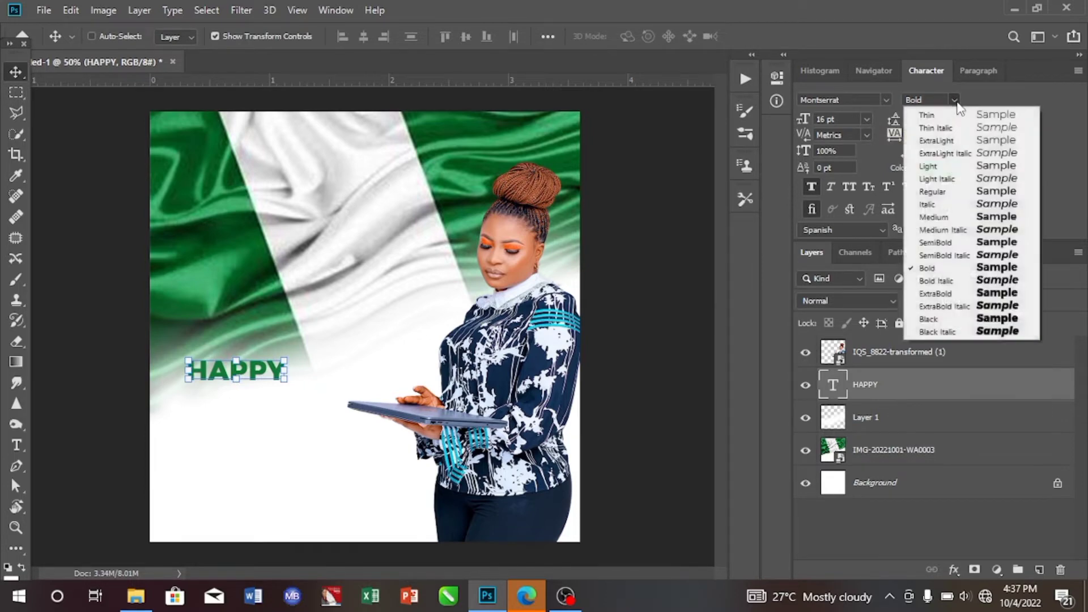
pyautogui.click(938, 218)
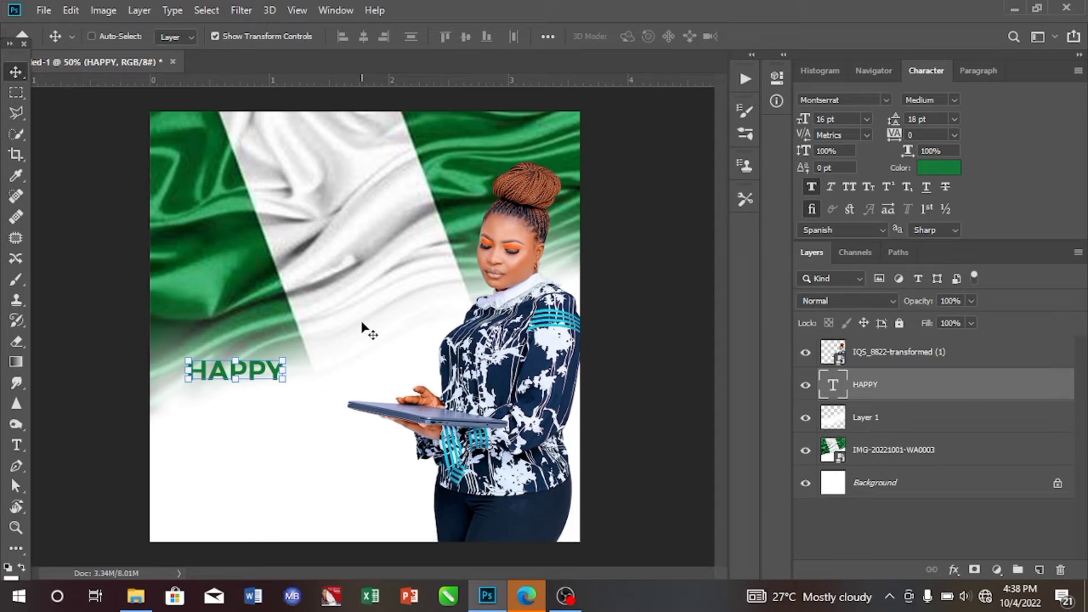
# Add a guide layout to the canvas with 0.15 in margins on all four sides
pyautogui.click(295, 12)
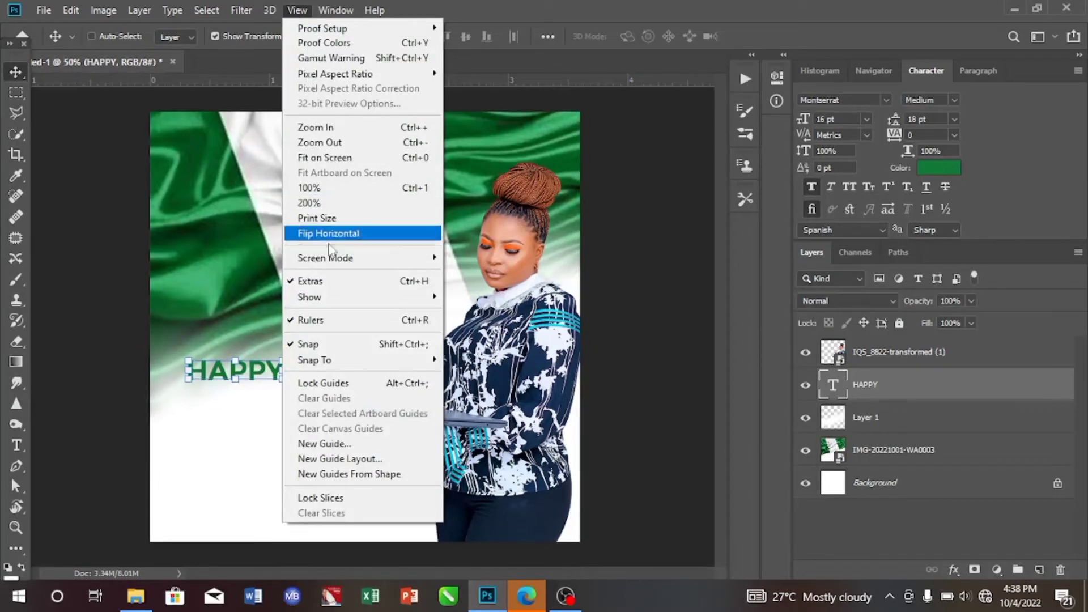
pyautogui.click(339, 459)
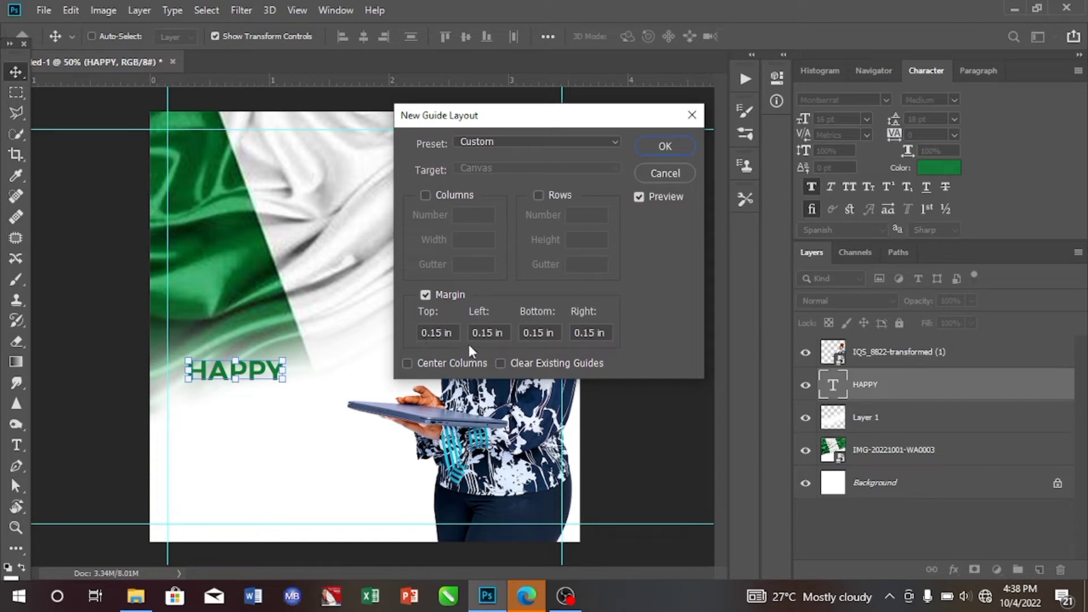
pyautogui.click(665, 146)
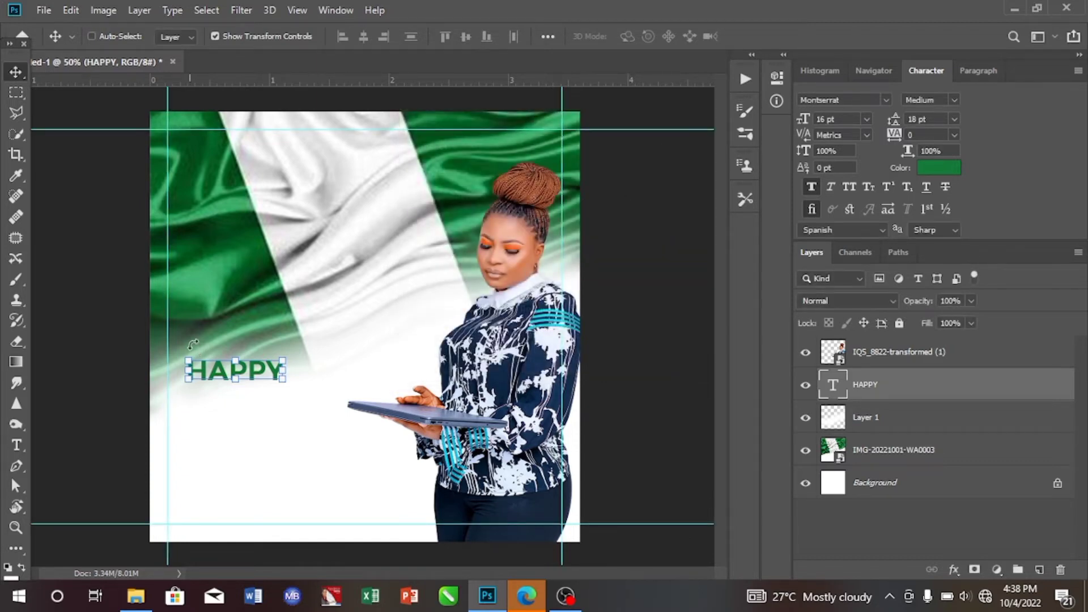
# Move the HAPPY text against the left margin guide and nudge it slightly upward
pyautogui.moveTo(222, 367); pyautogui.dragTo(201, 360)
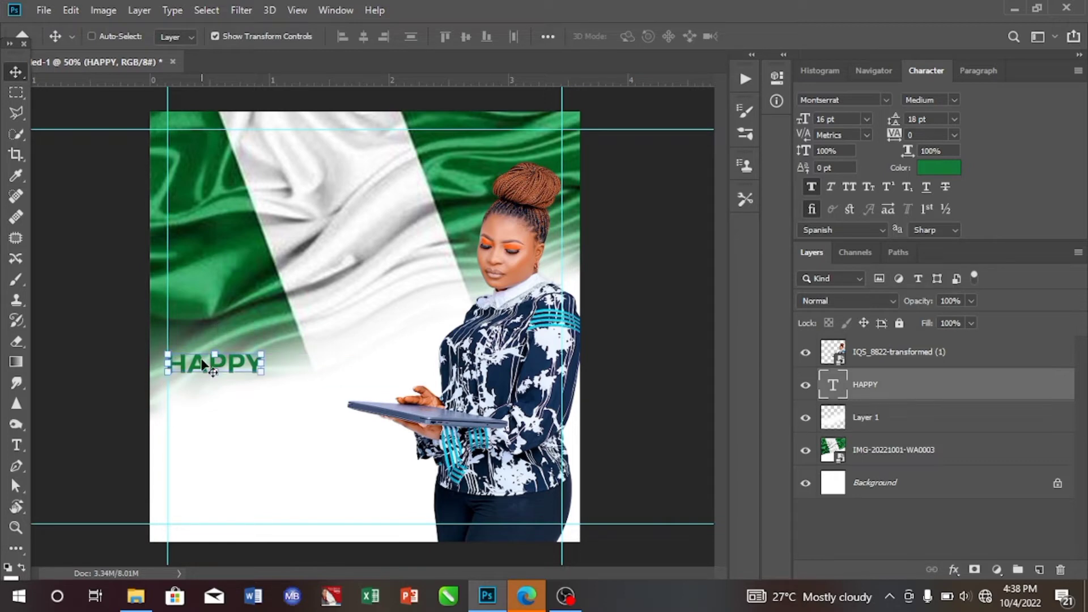
pyautogui.press('Up')
pyautogui.press('Up')
pyautogui.press('Up')
pyautogui.press('Up')
pyautogui.press('Up')
pyautogui.press('Up')
pyautogui.press('Up')
pyautogui.press('Up')
pyautogui.press('Up')
pyautogui.press('Up')
pyautogui.press('Up')
pyautogui.press('Up')
pyautogui.press('Up')
pyautogui.press('Up')
pyautogui.press('Up')
pyautogui.press('Up')
pyautogui.press('Up')
pyautogui.press('Up')
pyautogui.press('Up')
pyautogui.press('Up')
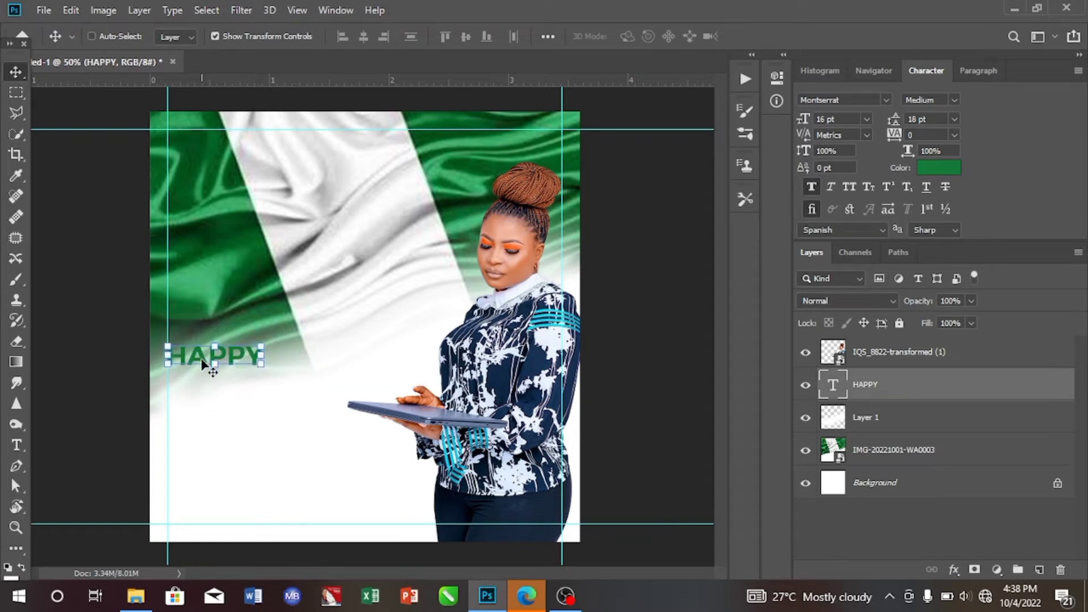
pyautogui.press('Up')
pyautogui.press('Up')
pyautogui.press('Up')
pyautogui.press('Up')
pyautogui.press('Up')
pyautogui.press('Up')
pyautogui.press('Up')
pyautogui.press('Up')
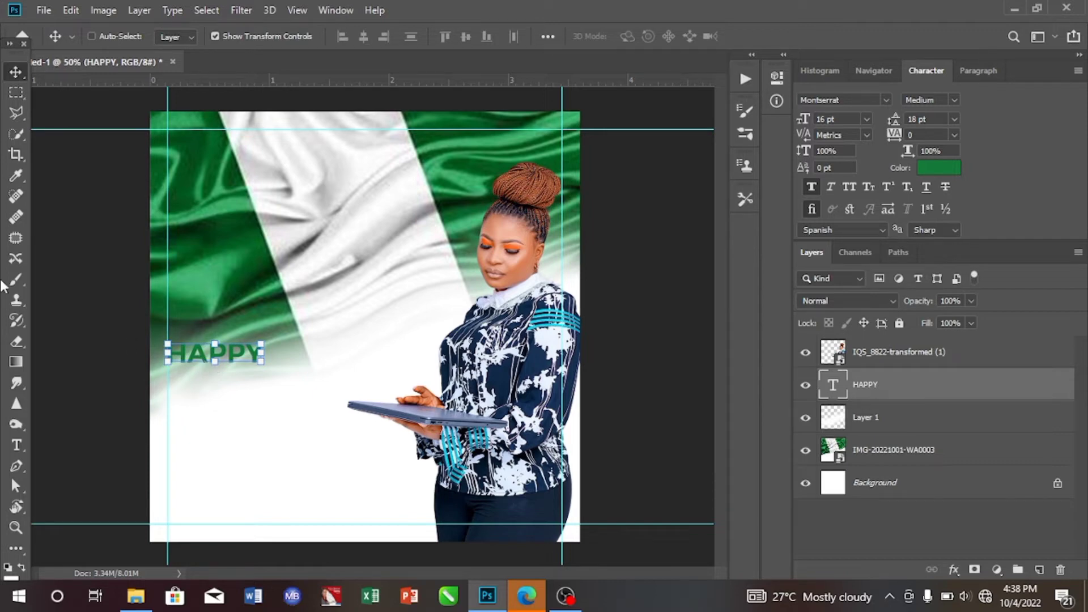
pyautogui.click(12, 445)
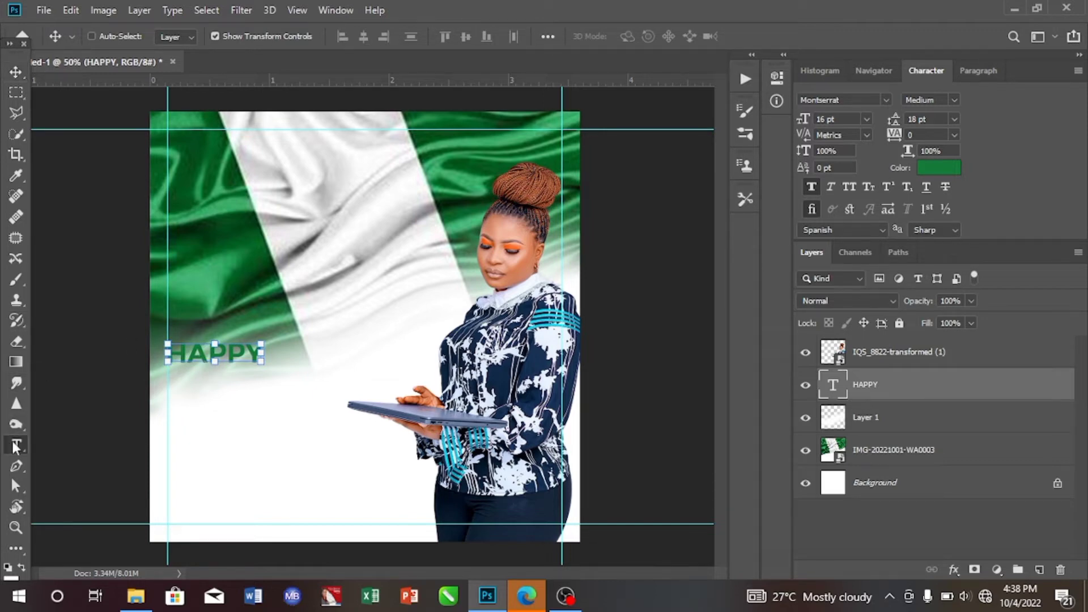
pyautogui.click(232, 409)
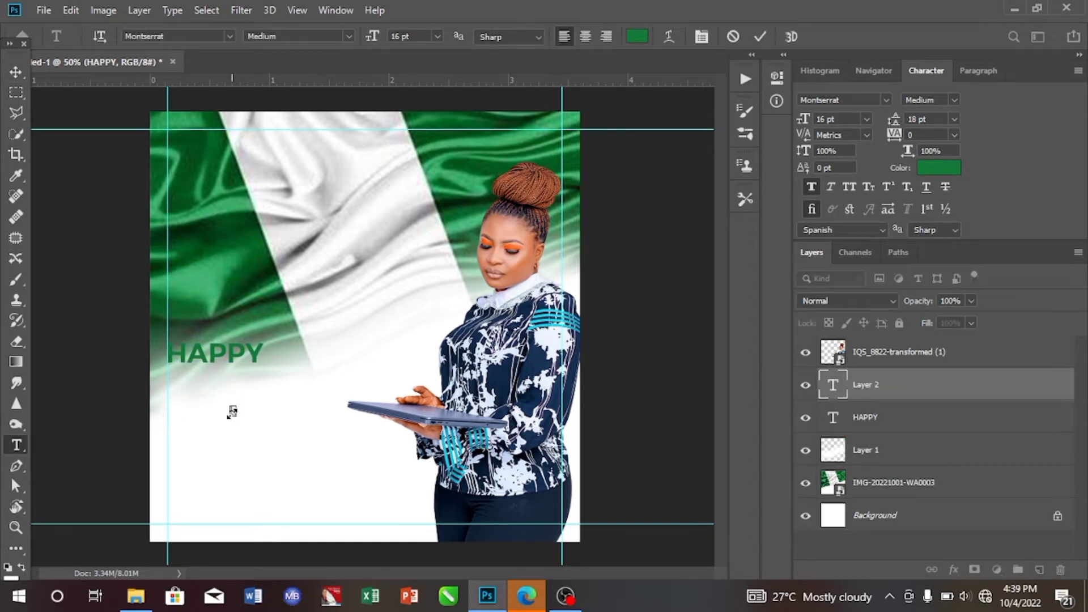
pyautogui.click(9, 77)
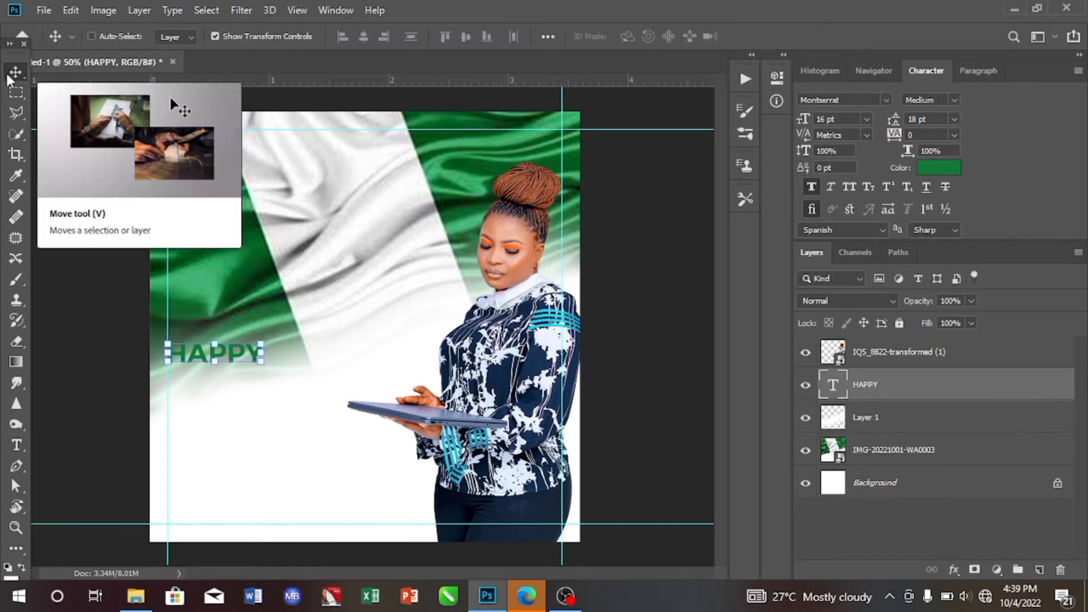
pyautogui.click(15, 445)
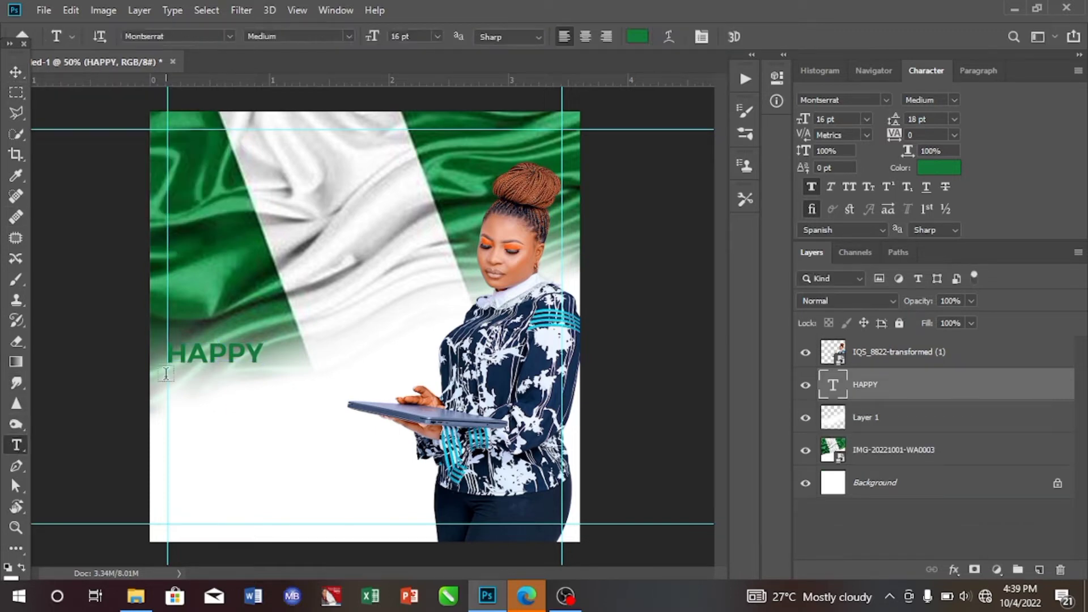
pyautogui.click(185, 402)
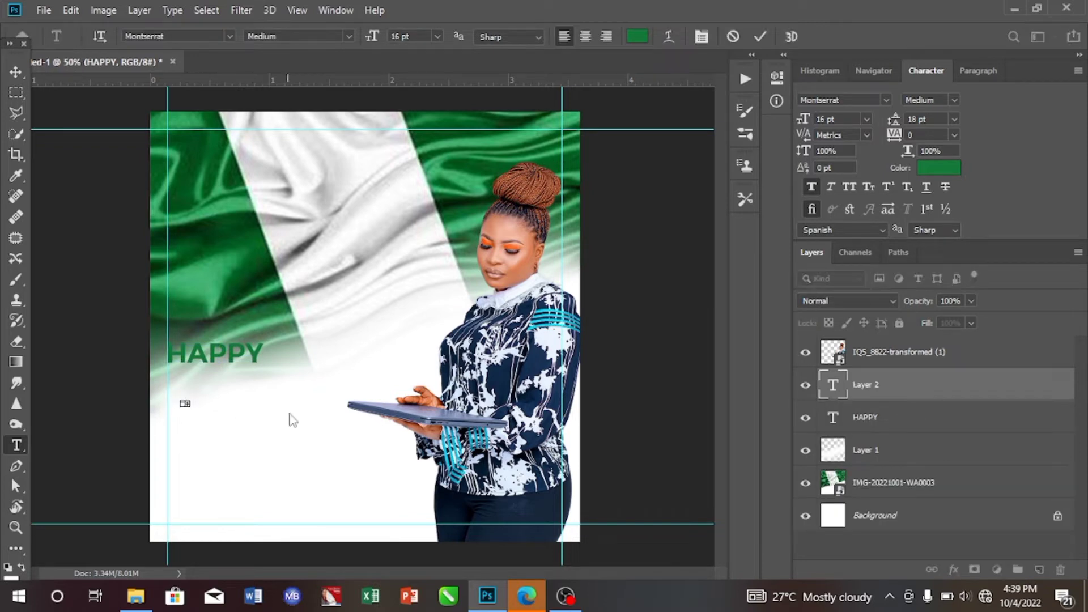
pyautogui.click(865, 117)
pyautogui.click(847, 245)
pyautogui.click(17, 70)
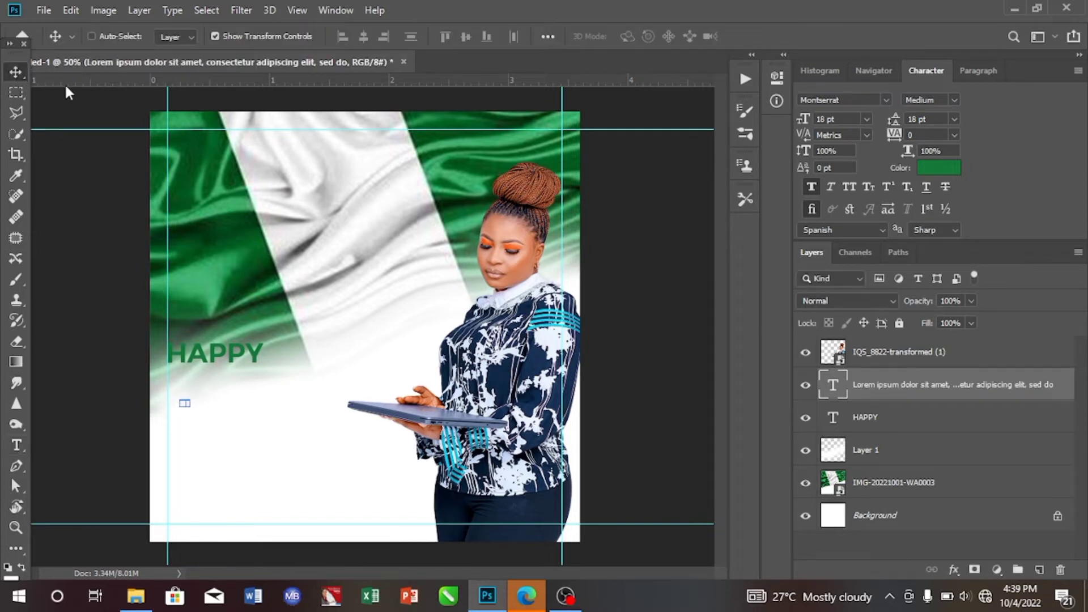
pyautogui.press('Delete')
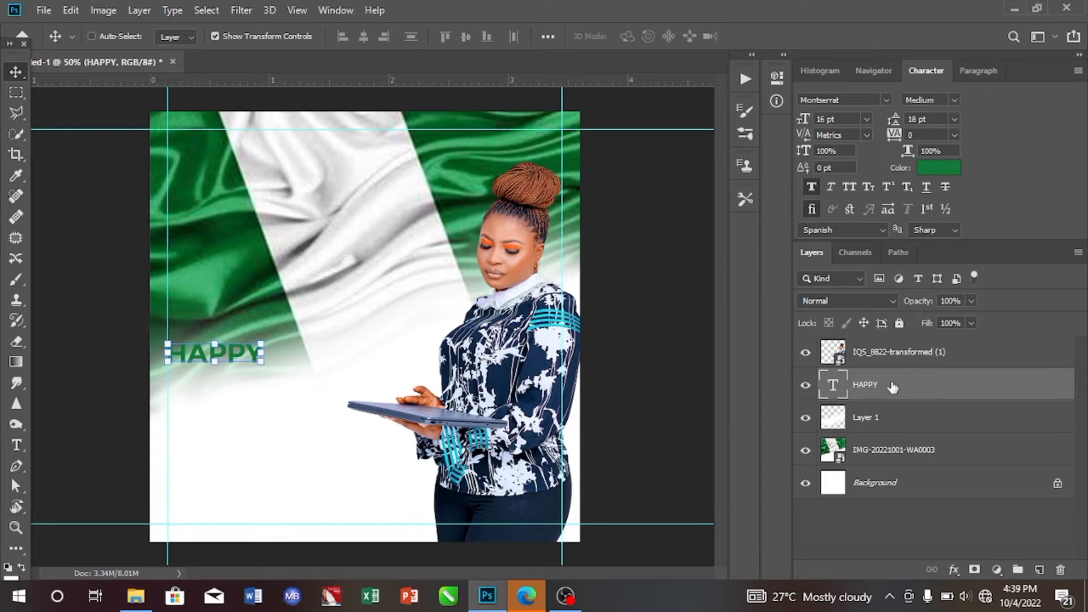
# Add a two-line horizontal text reading INDEPEN- / DENCE below HAPPY, on a new layer above the woman's photo, in 16 pt Montserrat Medium
pyautogui.click(903, 356)
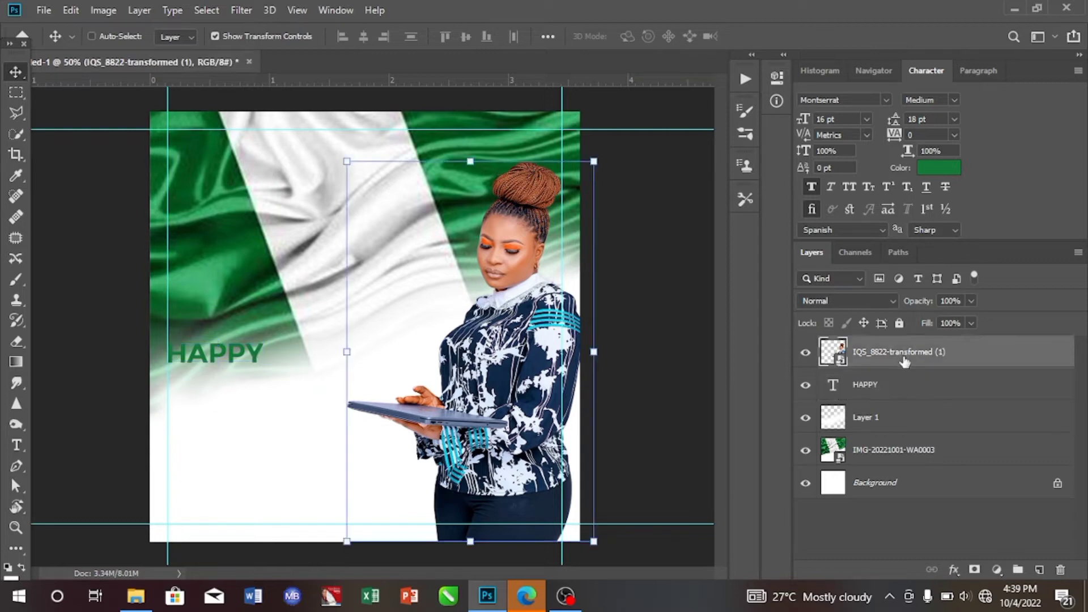
pyautogui.click(16, 445)
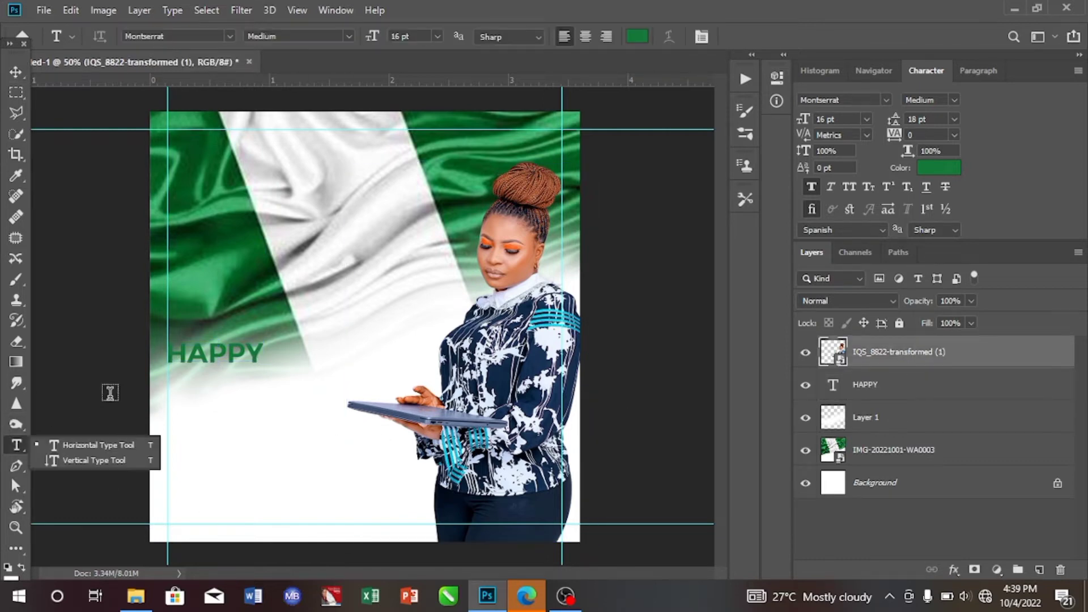
pyautogui.click(216, 398)
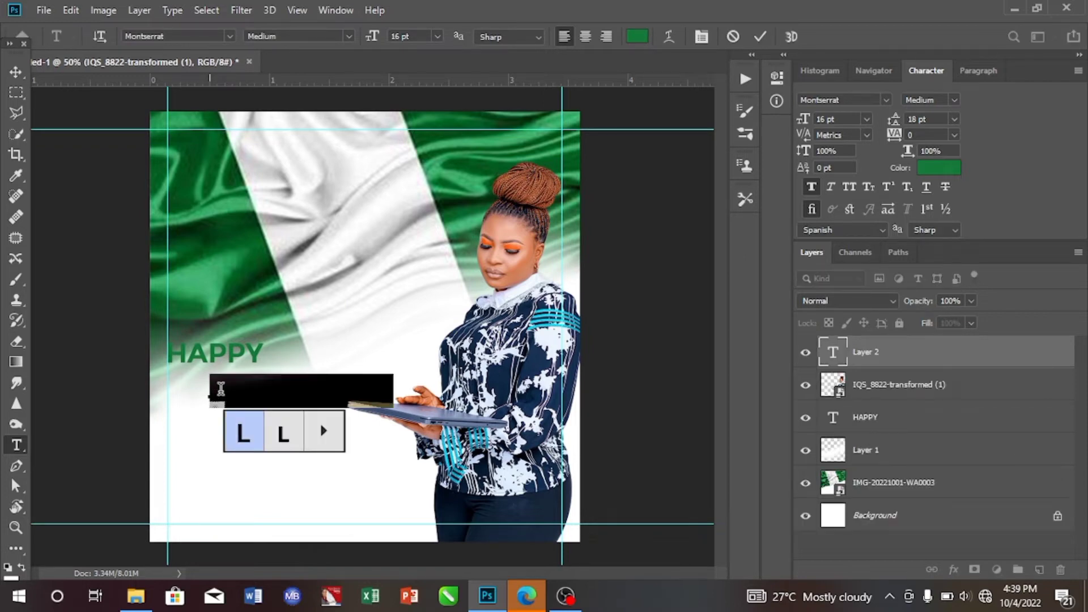
pyautogui.press('BackSpace')
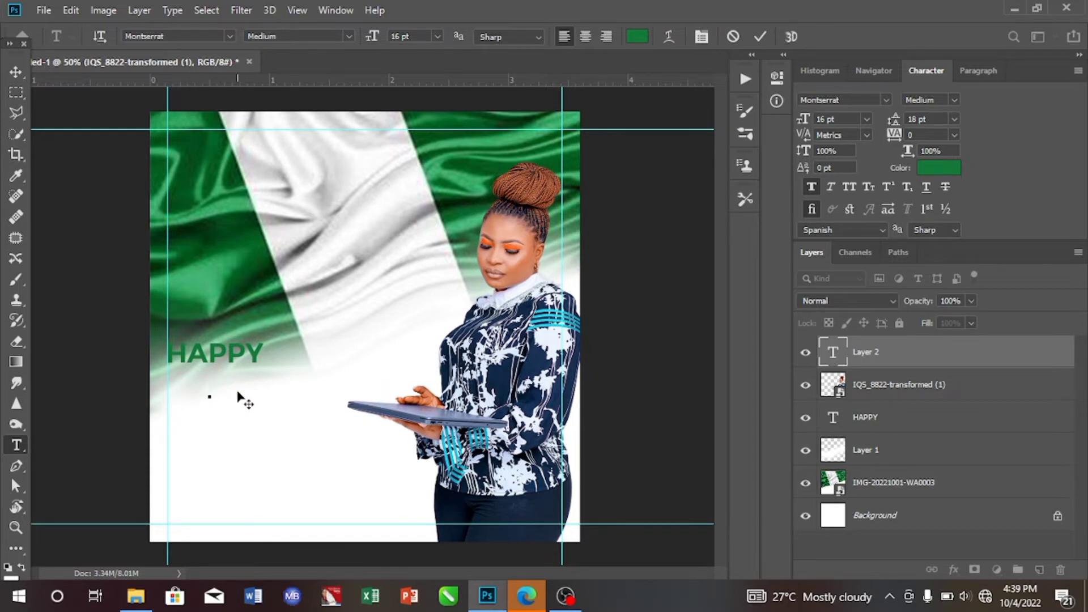
pyautogui.write('IN DEP')
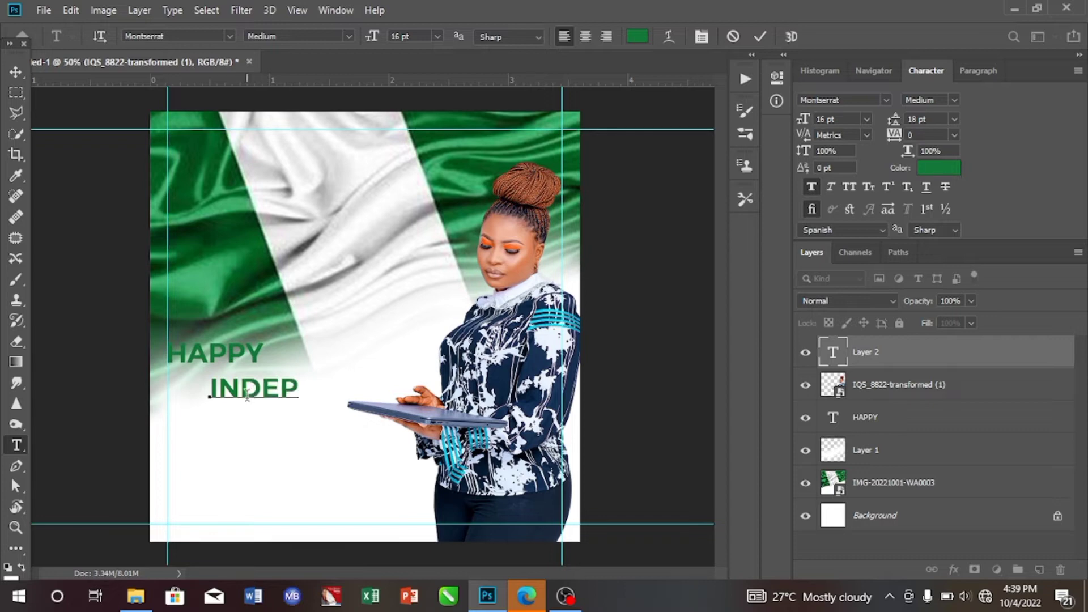
pyautogui.write('W')
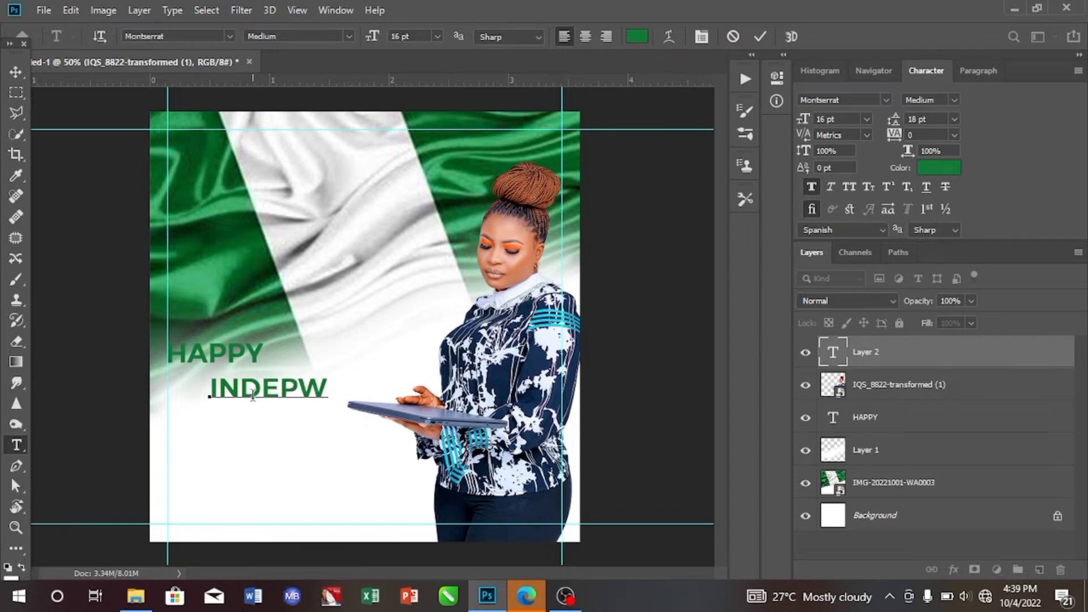
pyautogui.press('BackSpace')
pyautogui.write('EN-')
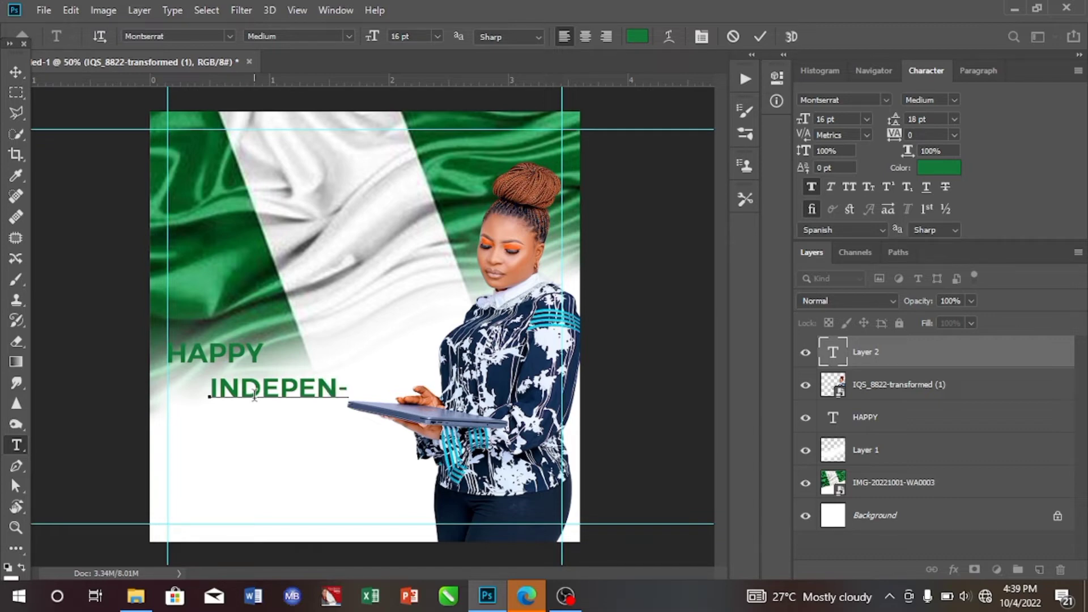
pyautogui.press('Return')
pyautogui.write('DEN')
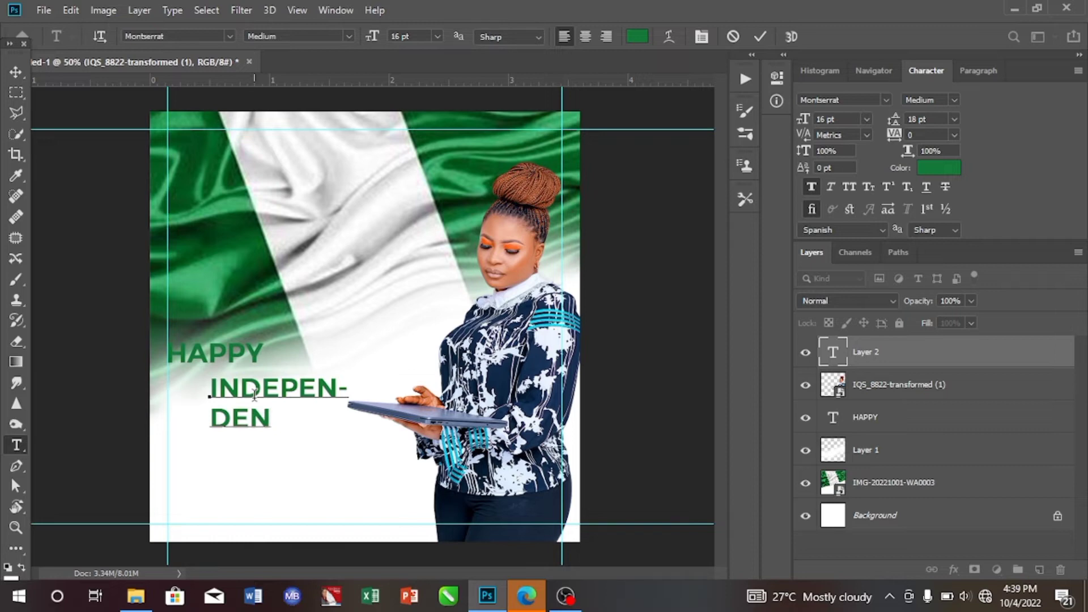
pyautogui.write('CE')
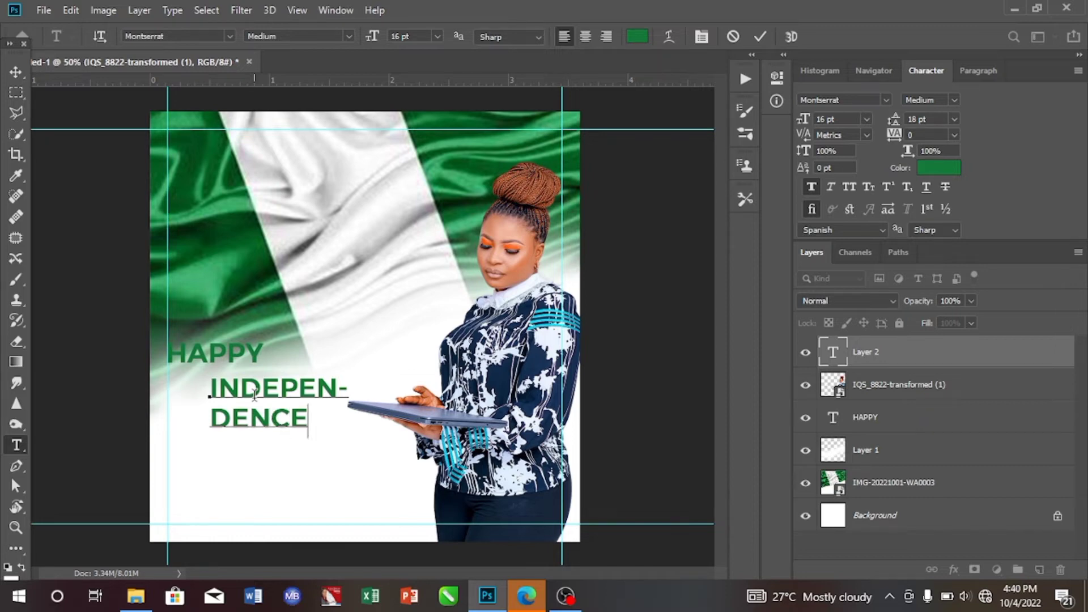
pyautogui.click(15, 71)
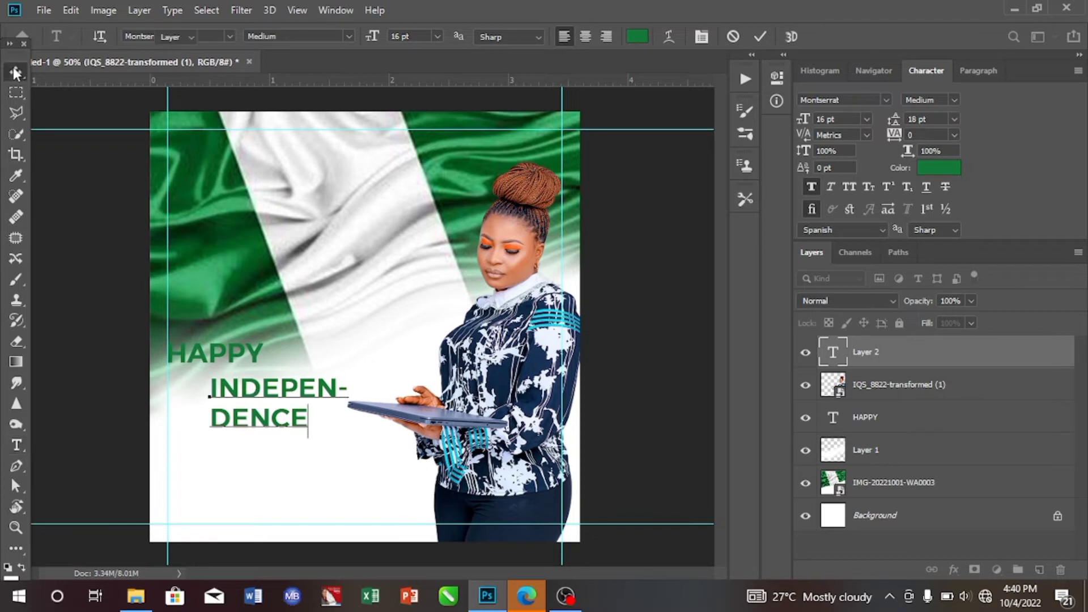
# Set the INDEPENDENCE text colour to a dark green, #08431d
pyautogui.click(951, 170)
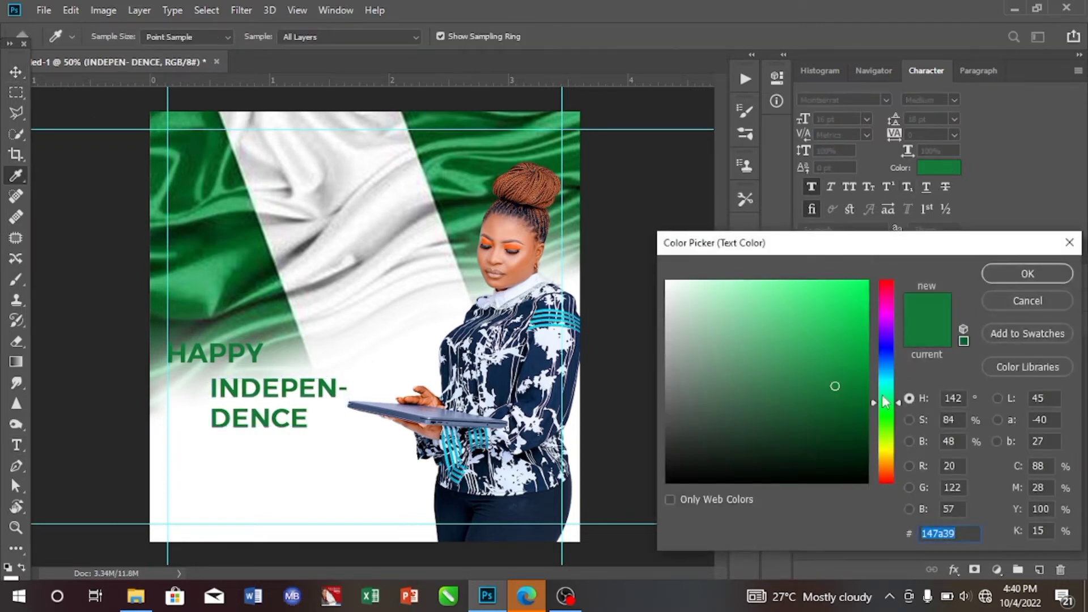
pyautogui.click(230, 228)
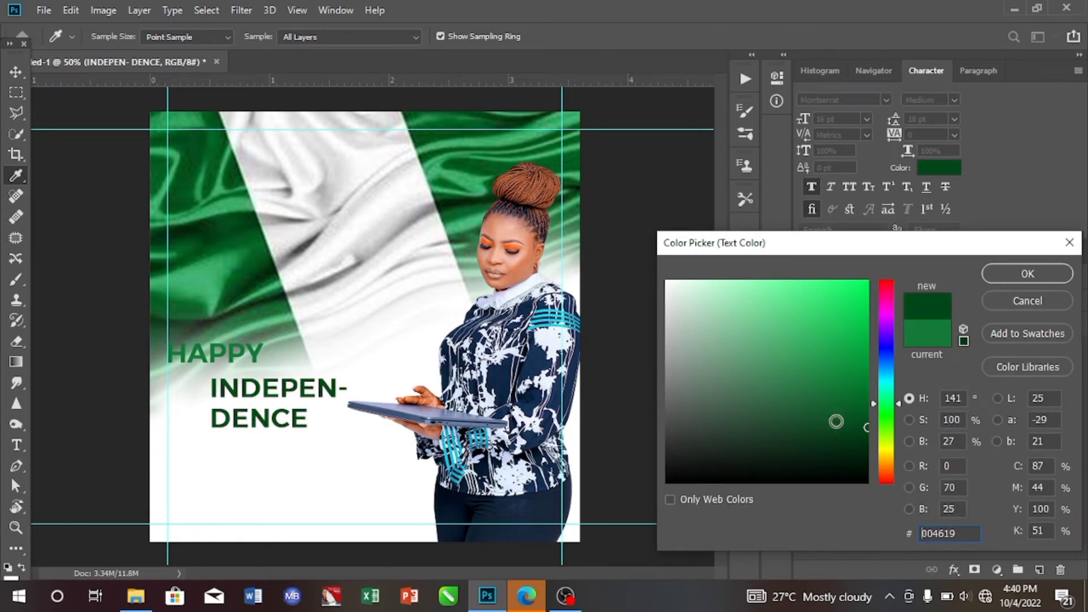
pyautogui.moveTo(845, 423); pyautogui.dragTo(843, 430)
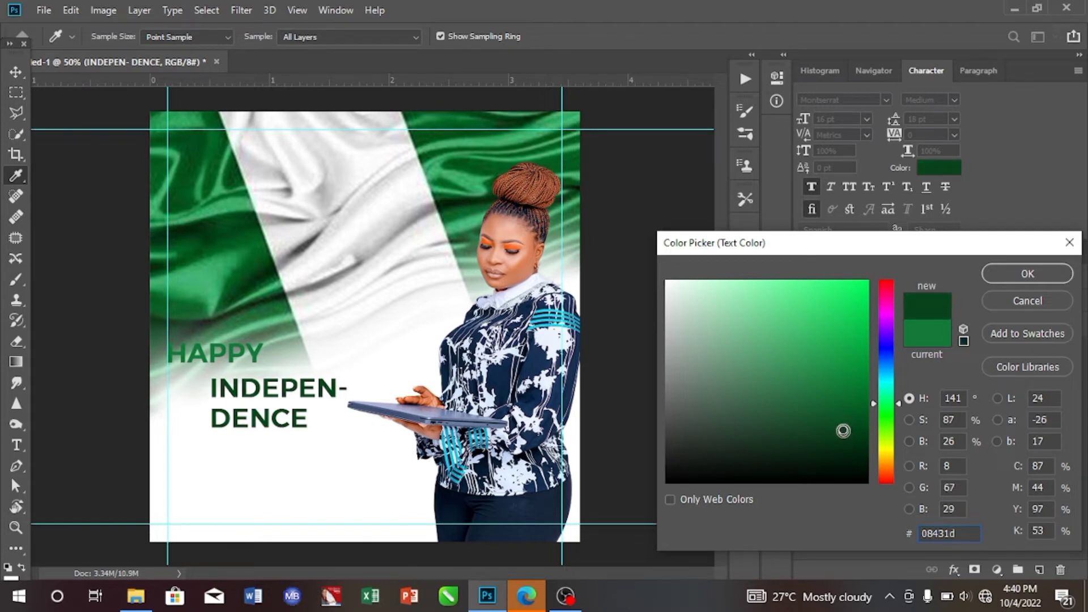
pyautogui.click(1057, 276)
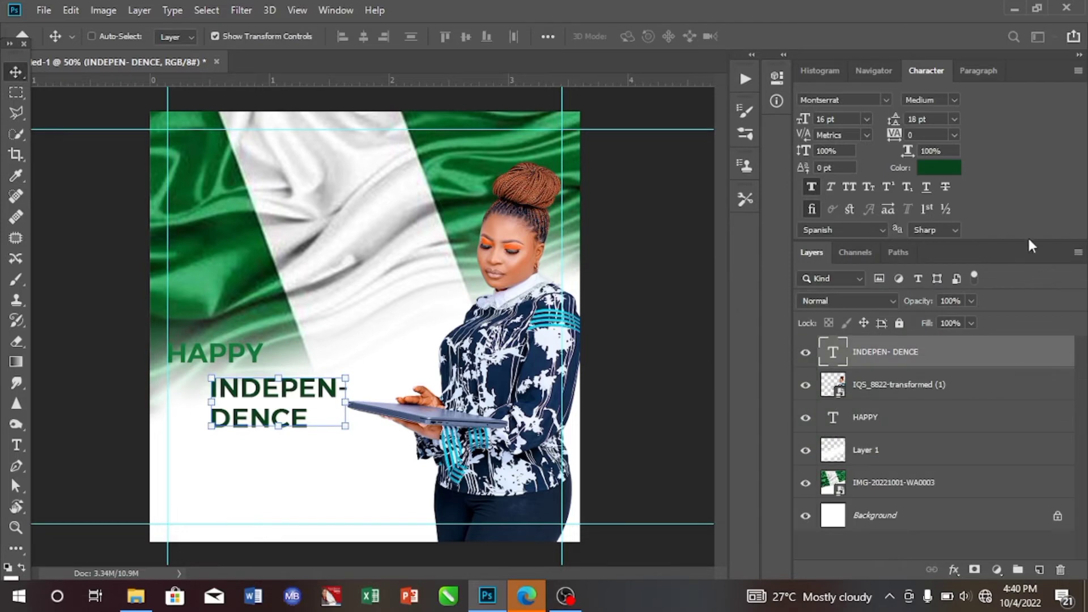
# Set the INDEPENDENCE text to the Bold font style at 20 pt
pyautogui.click(950, 99)
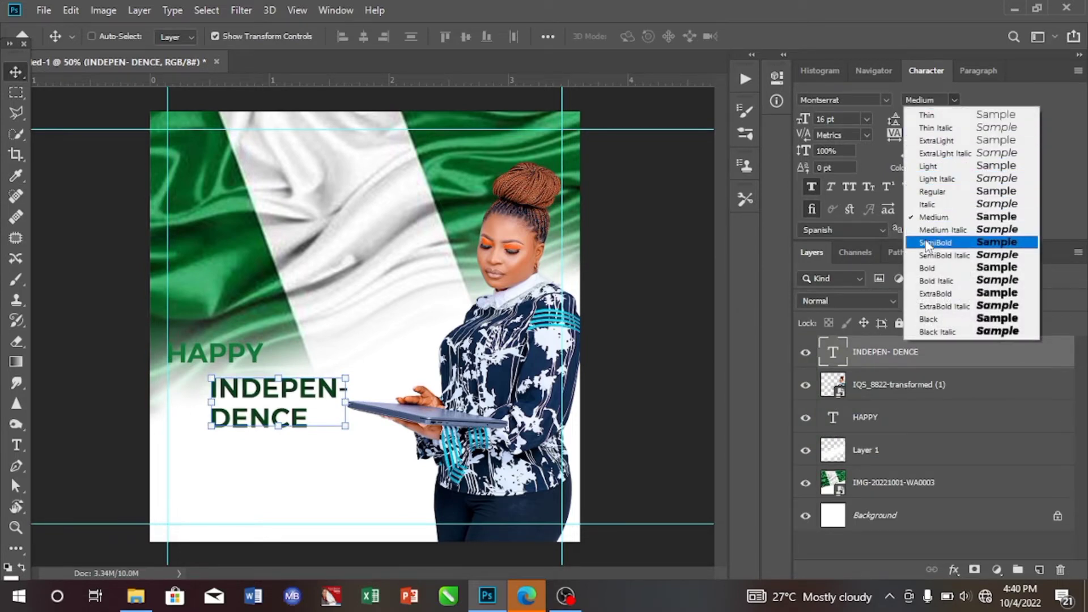
pyautogui.click(936, 268)
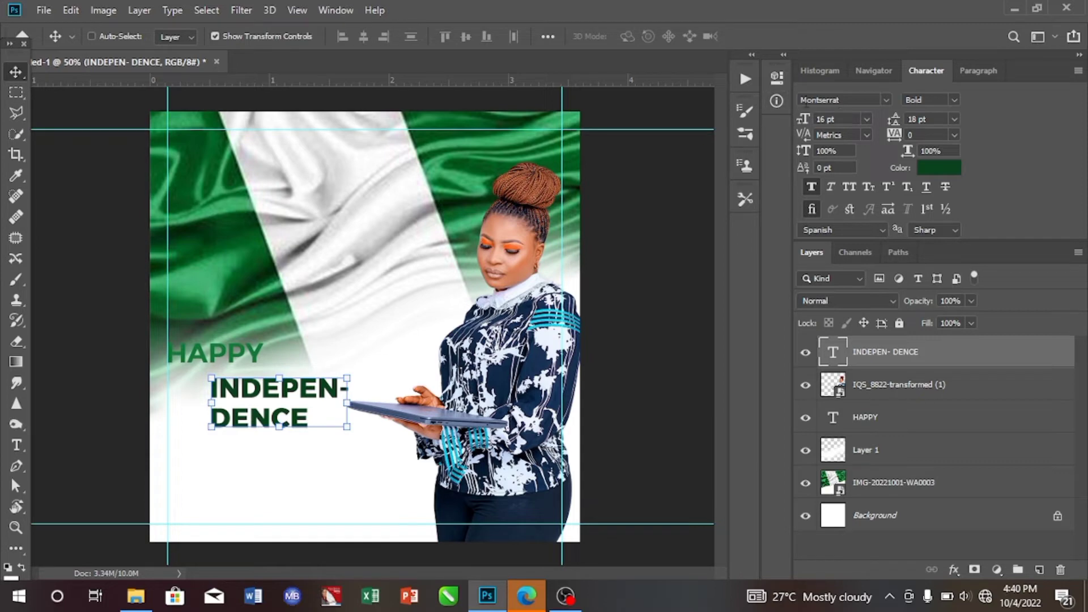
pyautogui.click(866, 120)
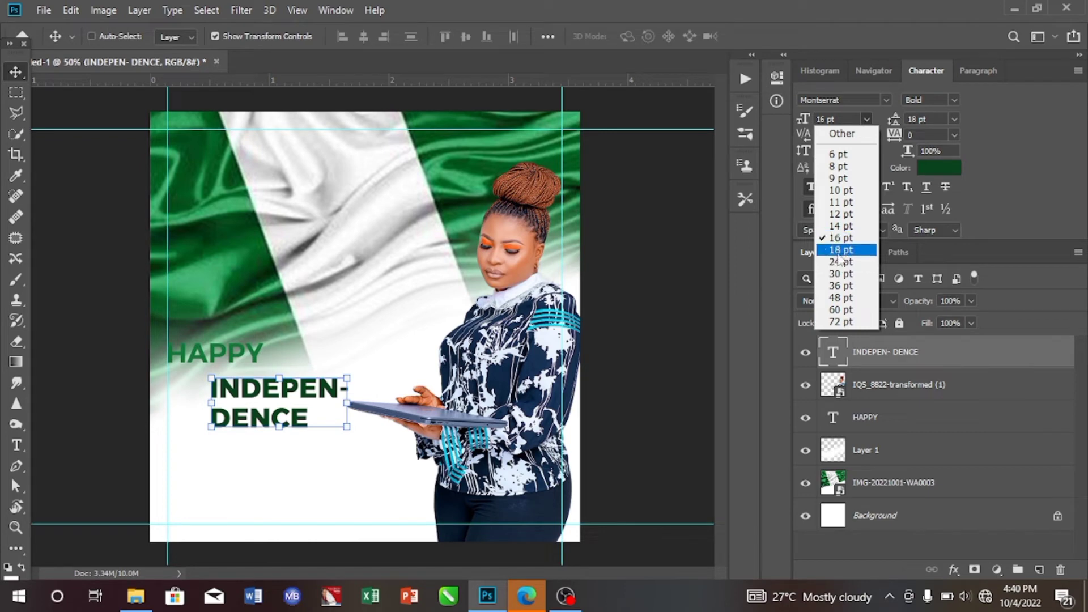
pyautogui.click(840, 262)
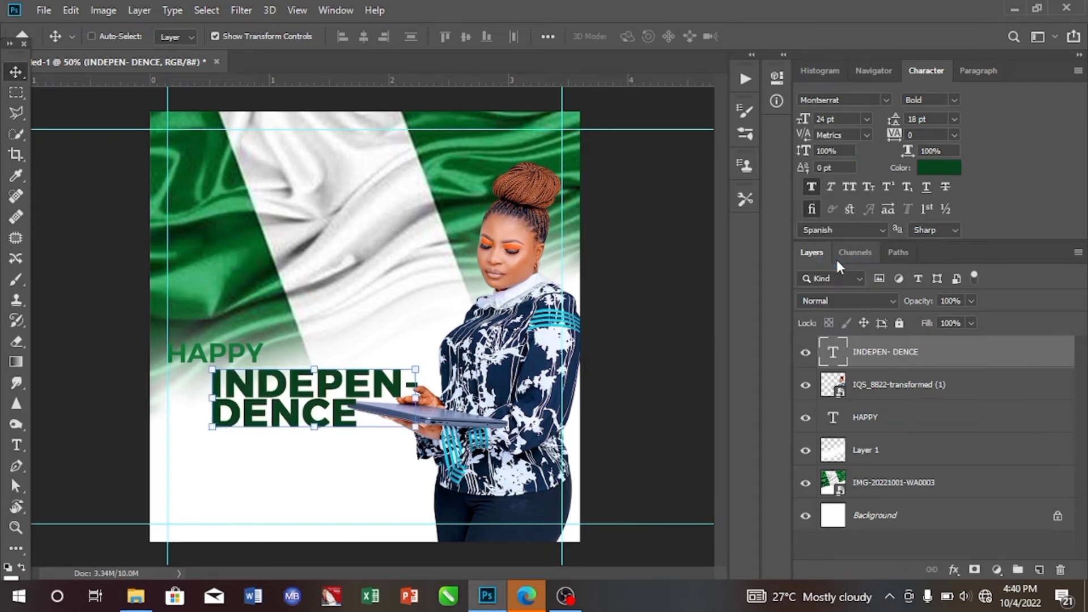
pyautogui.click(825, 118)
pyautogui.press('BackSpace')
pyautogui.write('0')
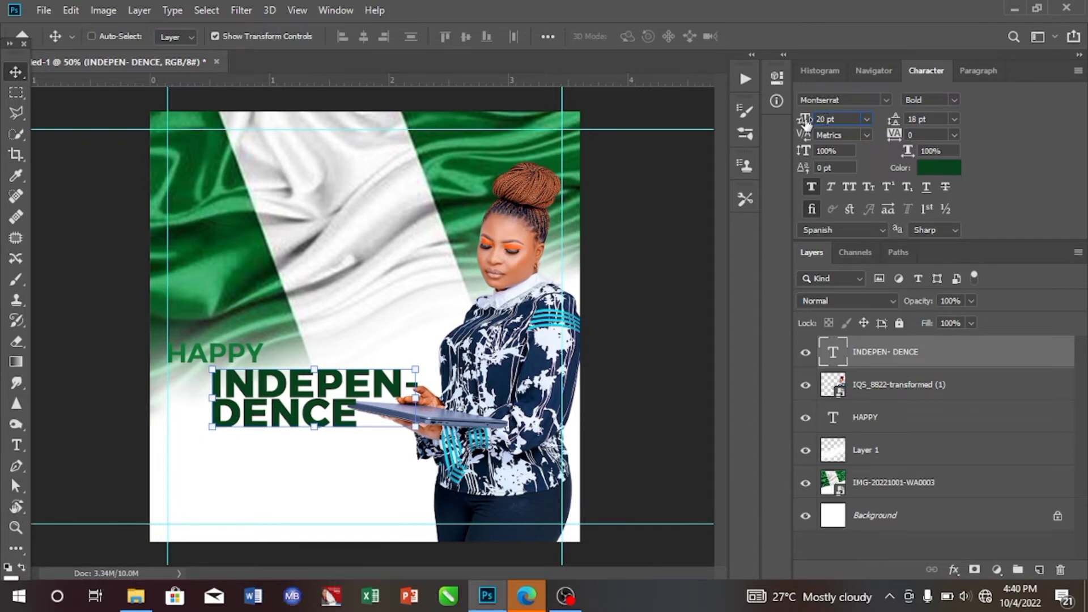
pyautogui.press('Return')
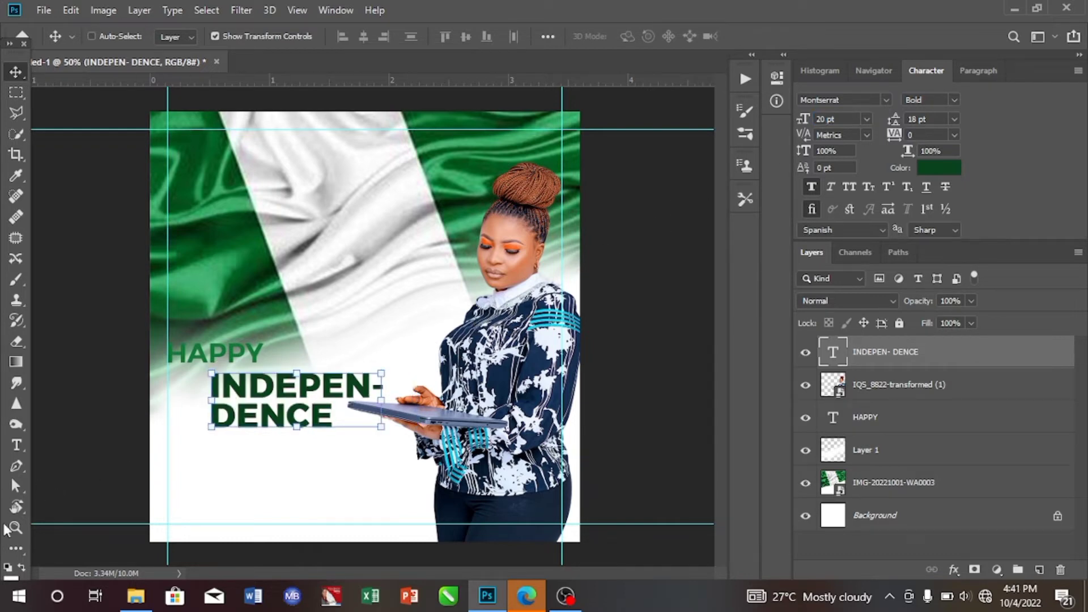
# Move the INDEPENDENCE text against the left margin guide directly below HAPPY, nudging it slightly left and up
pyautogui.moveTo(294, 398); pyautogui.dragTo(255, 400)
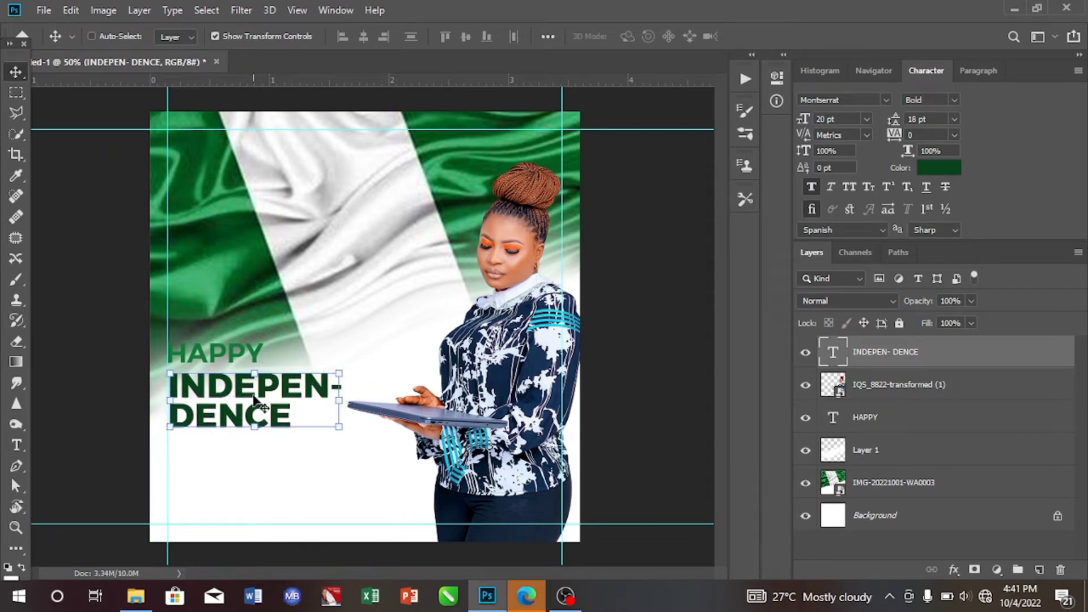
pyautogui.press('Left')
pyautogui.press('Up')
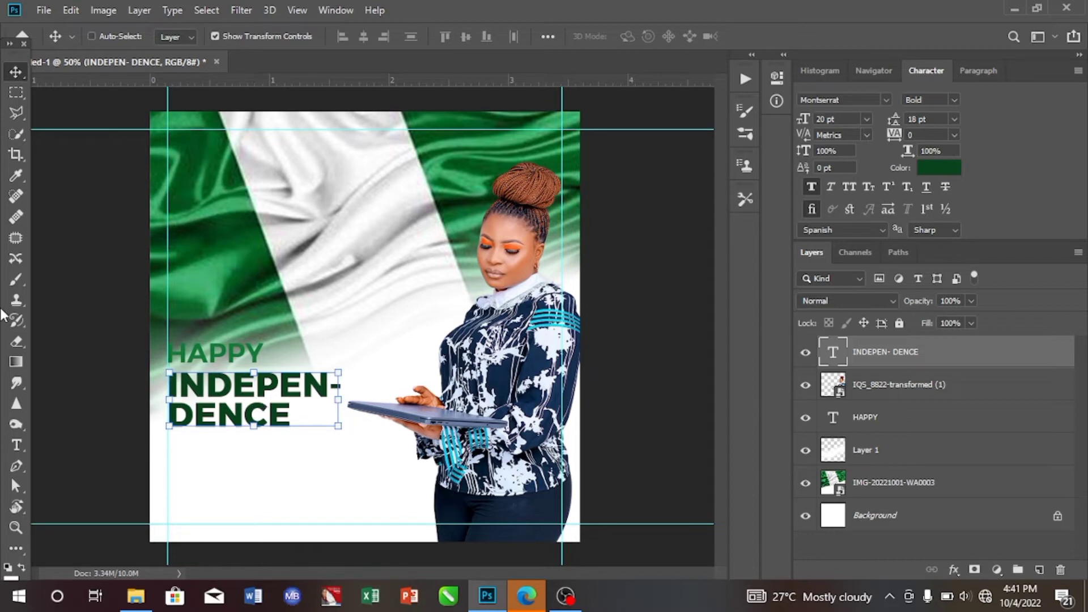
# Add the text DAY on a new layer below DENCE in Montserrat Bold and set its size to 16 pt
pyautogui.click(17, 448)
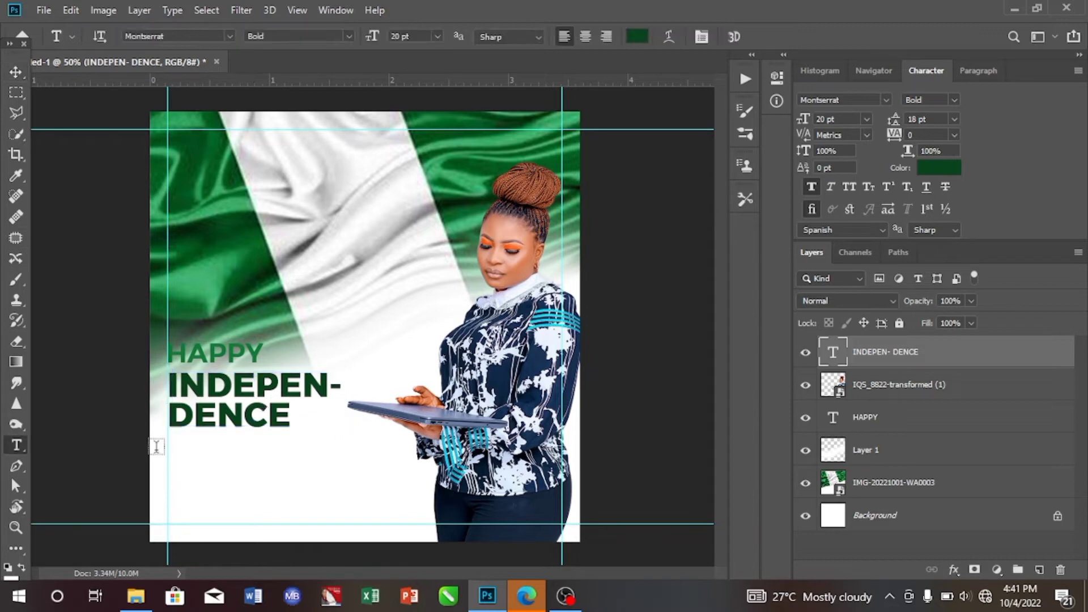
pyautogui.click(190, 463)
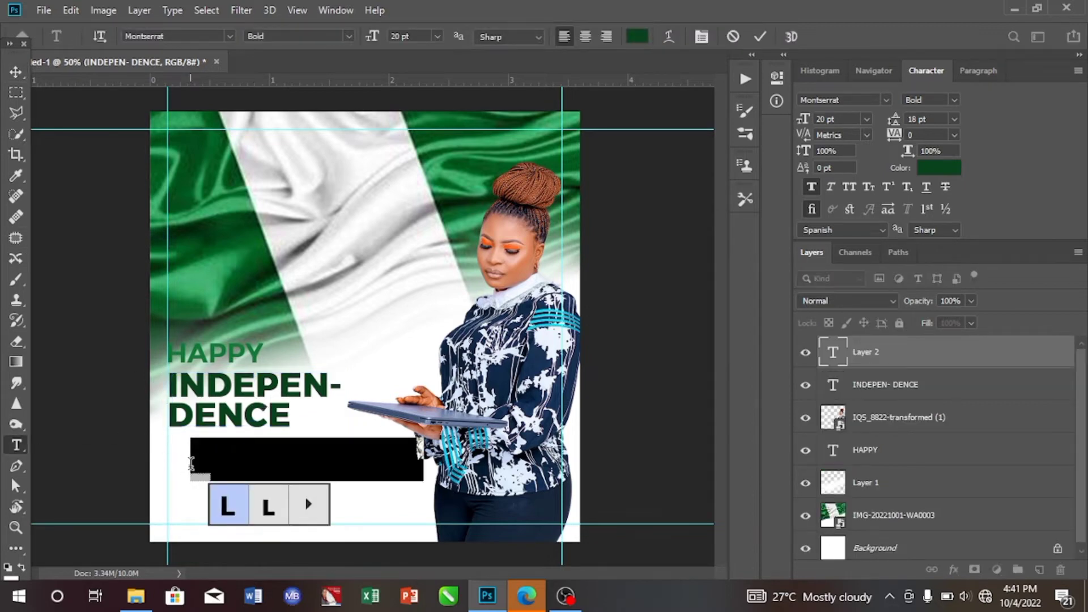
pyautogui.press('BackSpace')
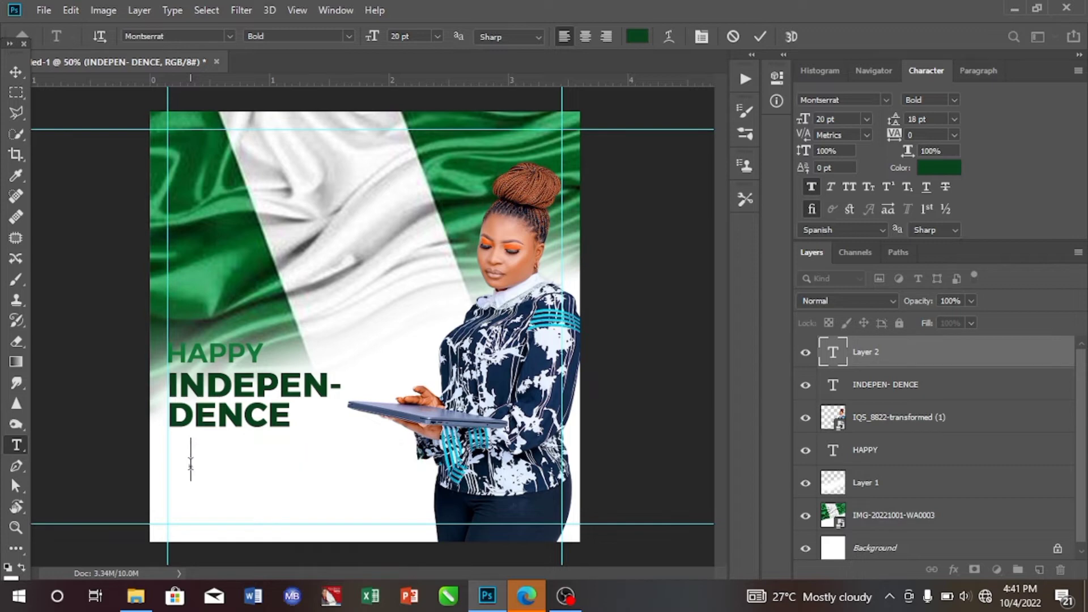
pyautogui.write('DA Y')
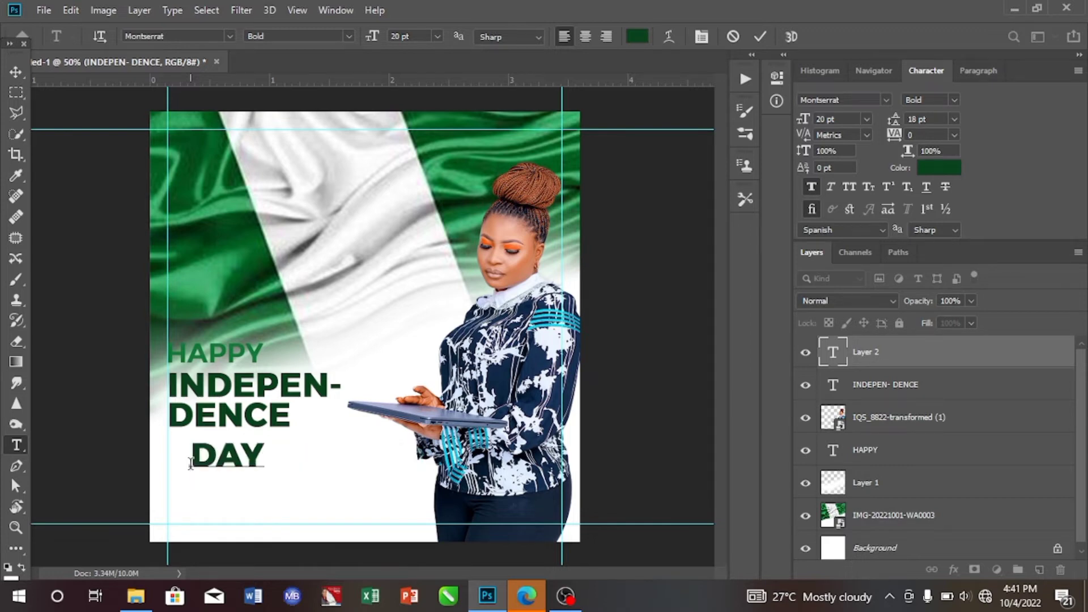
pyautogui.click(14, 72)
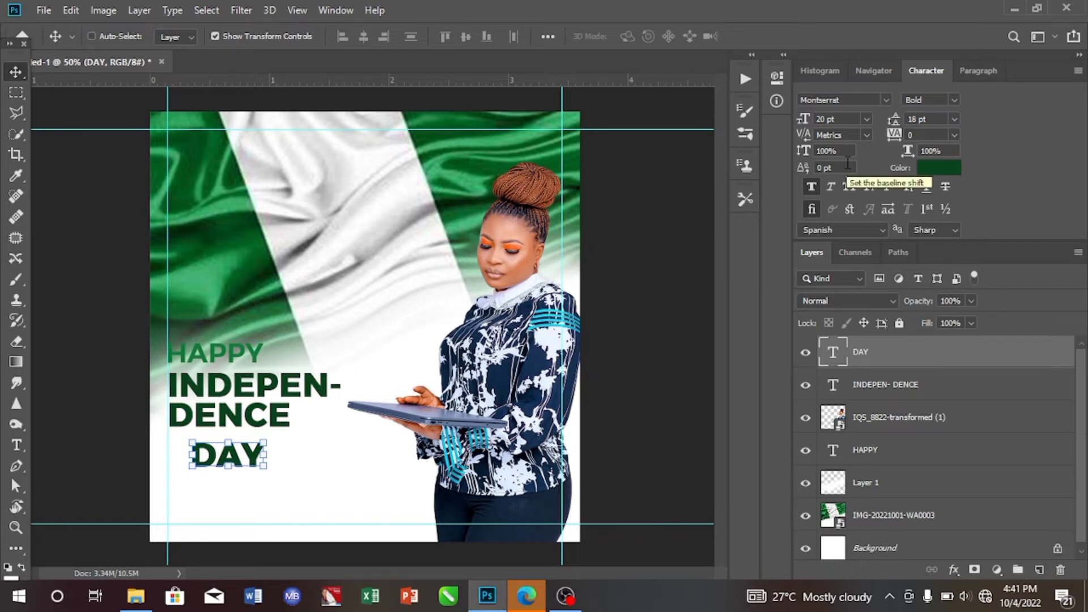
pyautogui.click(866, 121)
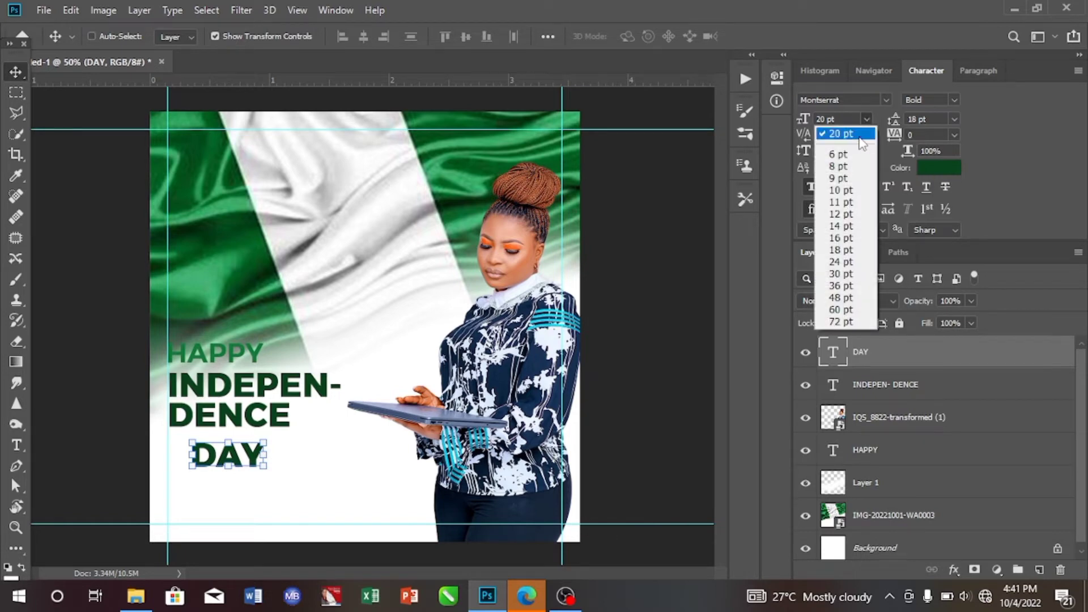
pyautogui.click(844, 237)
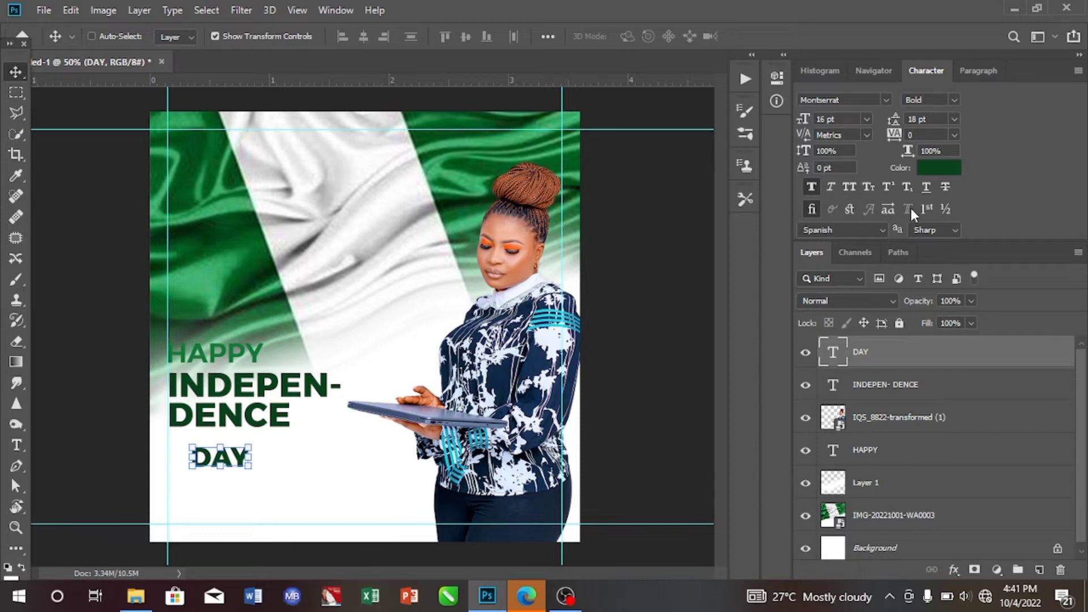
# Set the tracking of the DAY text to 1800 and move it directly beneath DENCE at the left margin guide
pyautogui.click(954, 135)
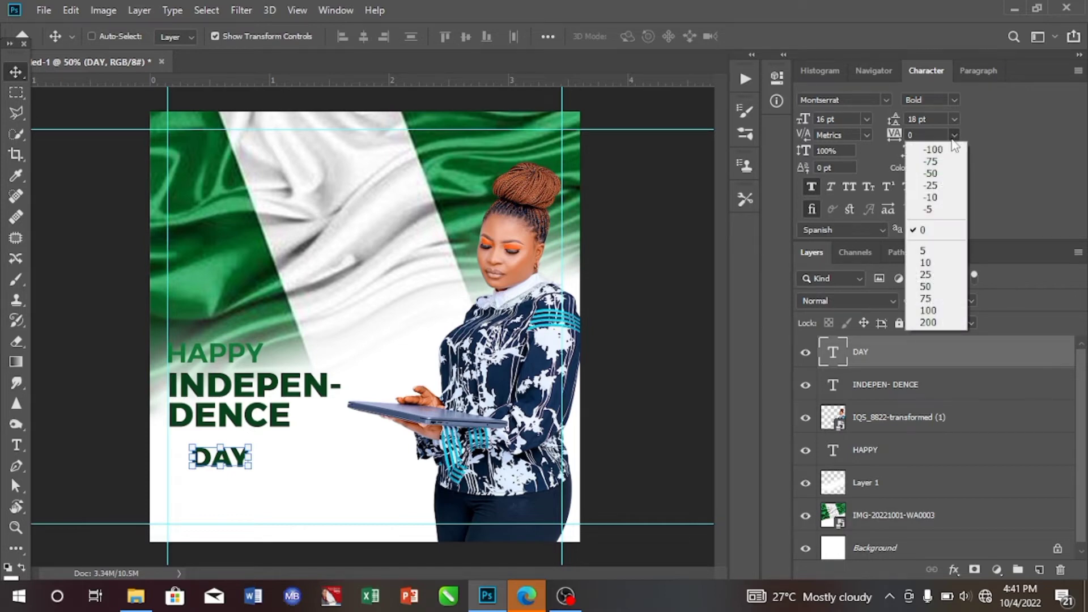
pyautogui.click(922, 320)
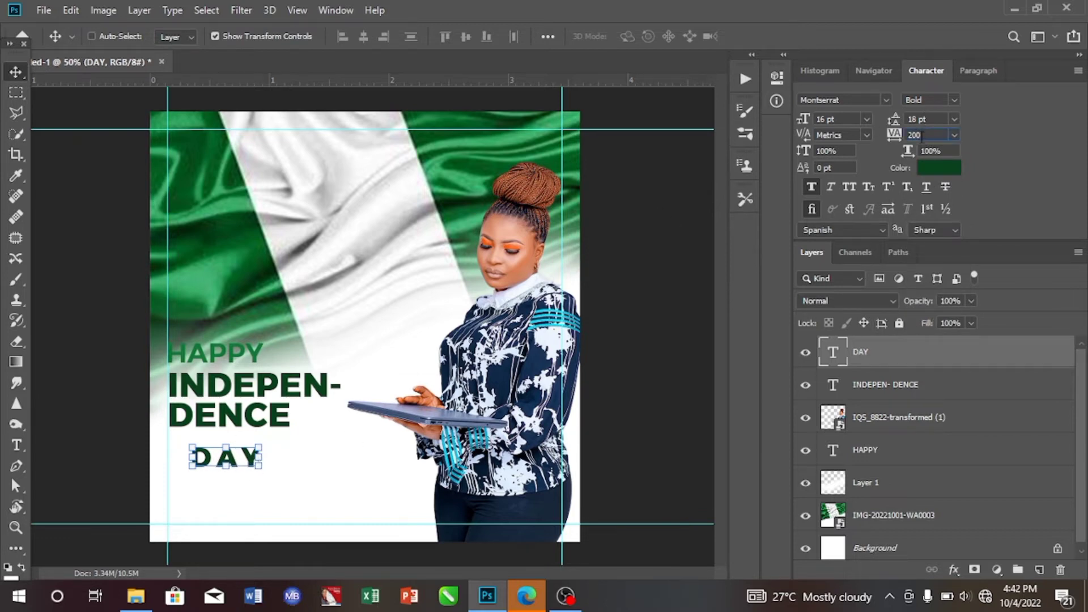
pyautogui.press('BackSpace')
pyautogui.press('BackSpace')
pyautogui.press('BackSpace')
pyautogui.write('1800')
pyautogui.press('Return')
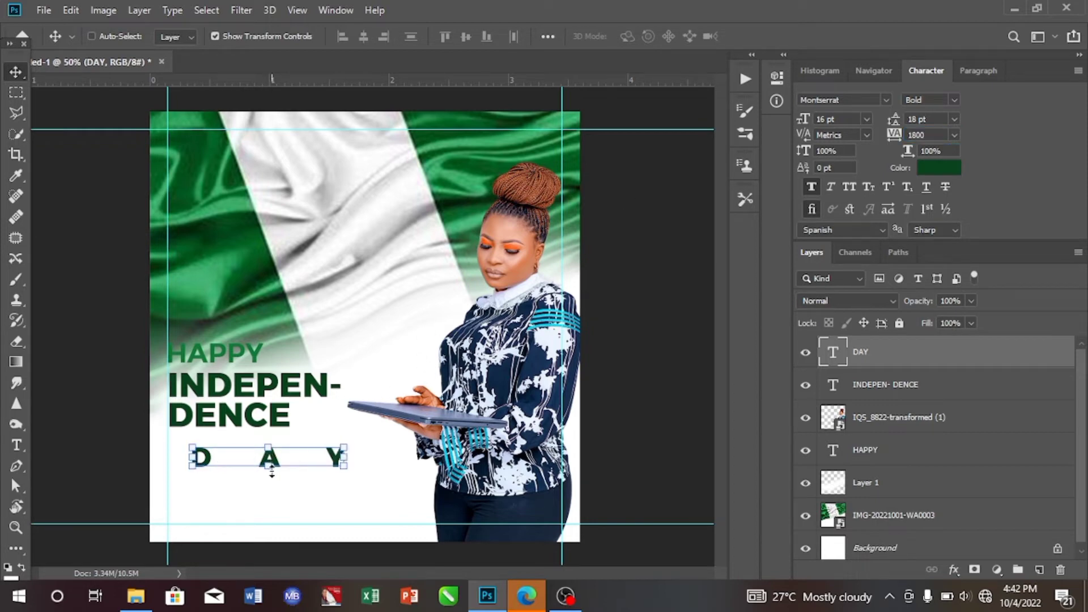
pyautogui.moveTo(268, 455); pyautogui.dragTo(252, 440)
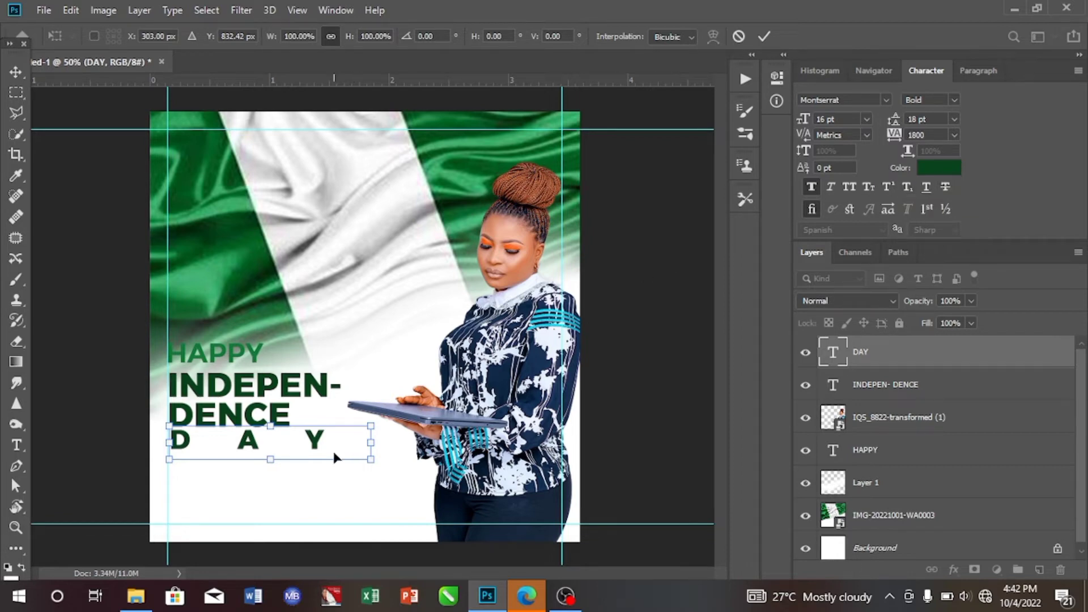
pyautogui.click(763, 37)
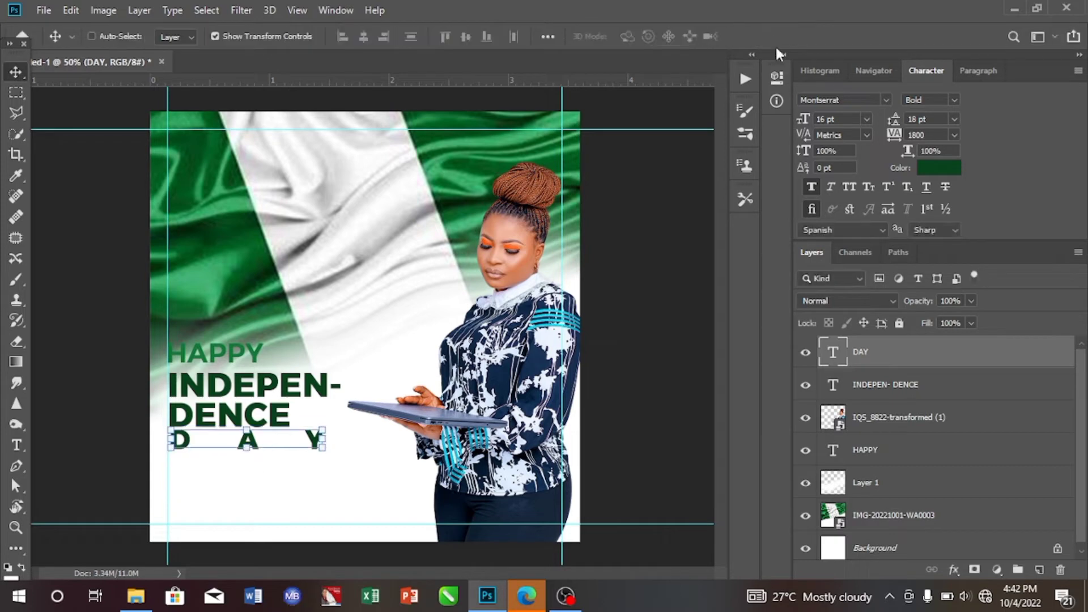
# Set the DAY text colour to bright red-orange #fc2900, based on the hue of the woman's hair
pyautogui.click(927, 168)
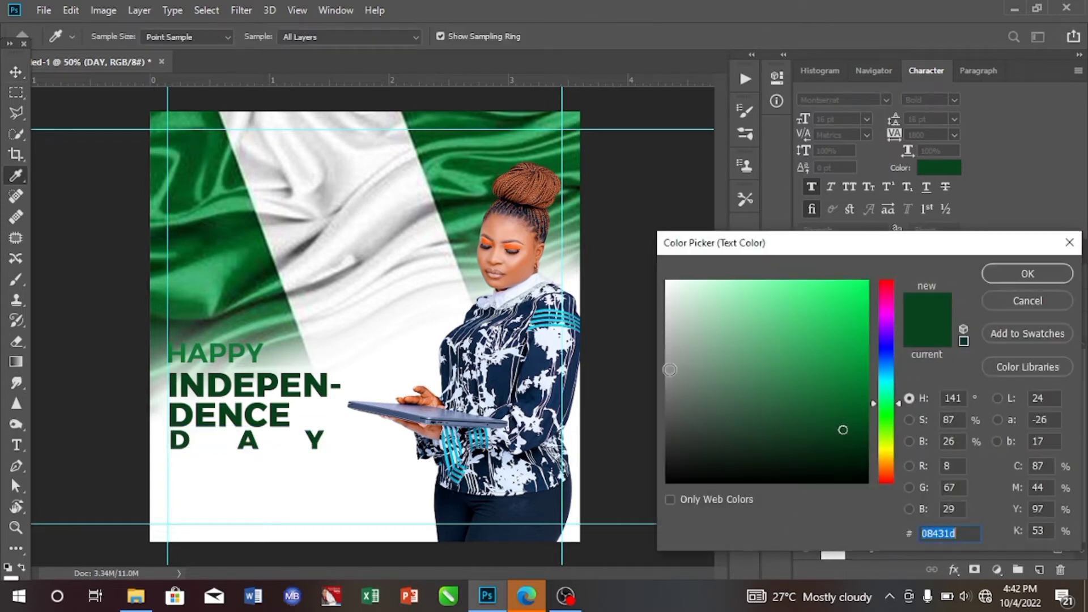
pyautogui.click(527, 183)
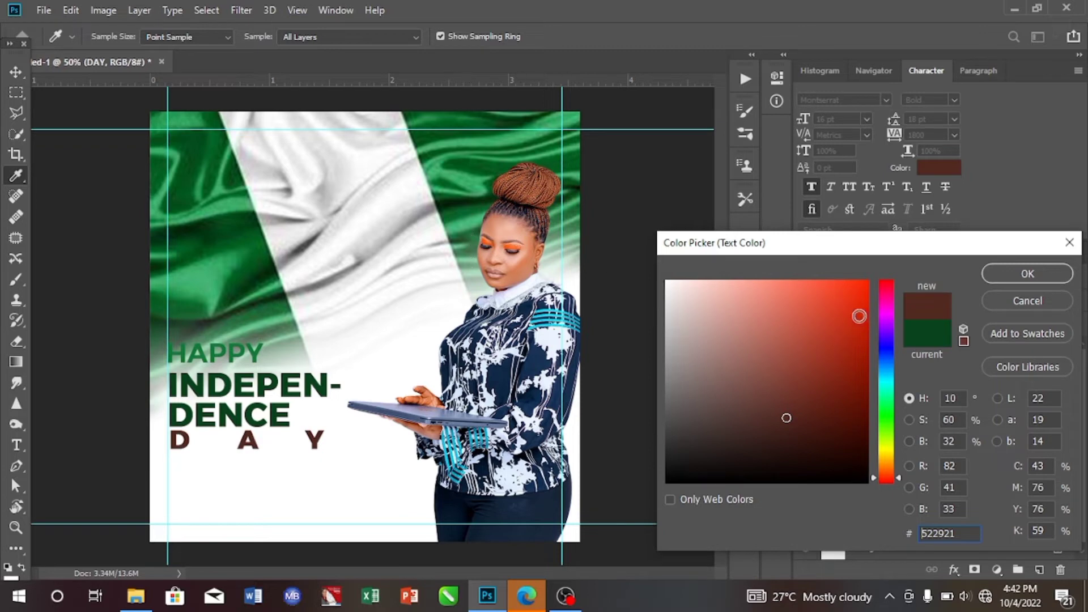
pyautogui.click(864, 283)
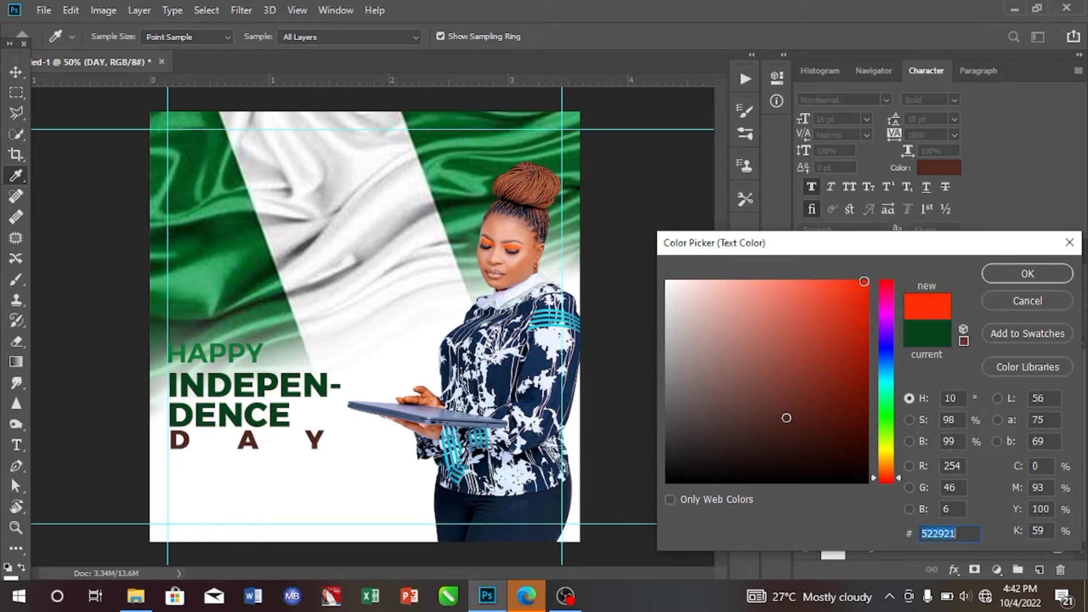
pyautogui.click(865, 282)
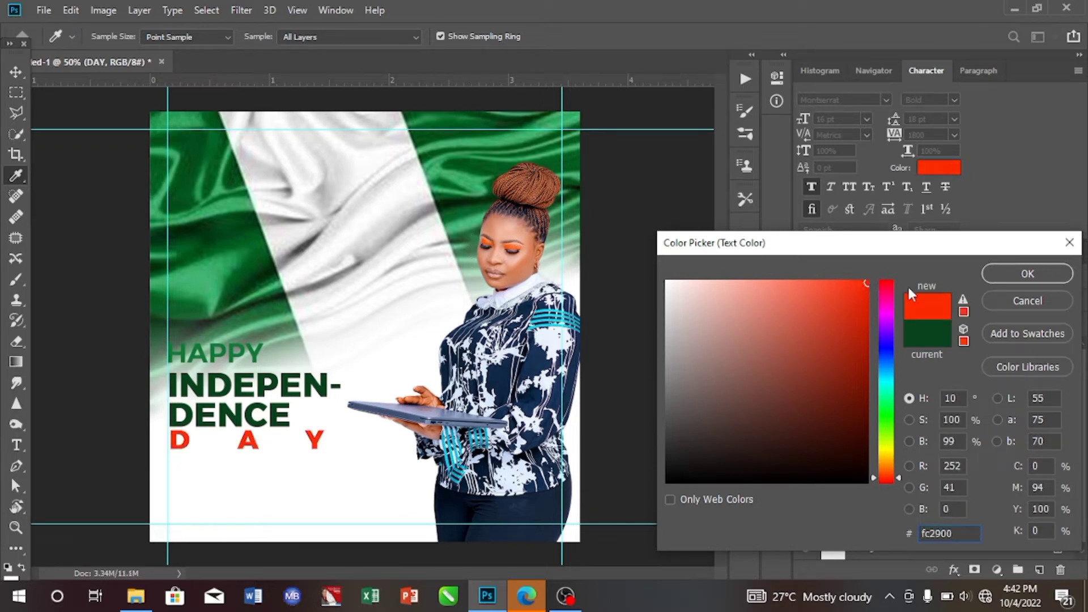
pyautogui.click(1012, 274)
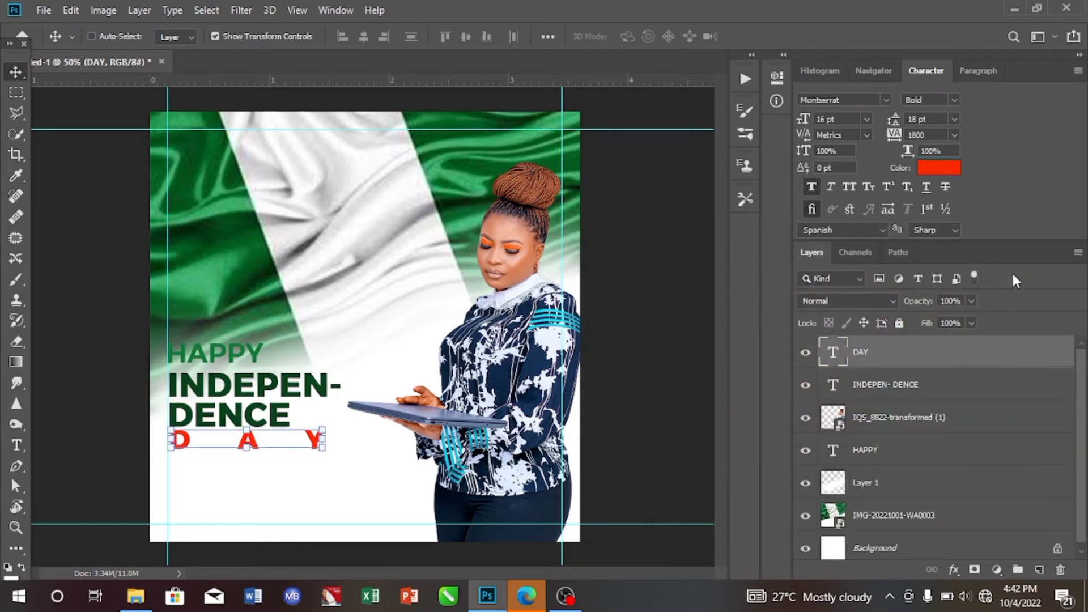
# Nudge the DAY text slightly down and left to line it up with the left margin guide
pyautogui.press('Down')
pyautogui.press('Down')
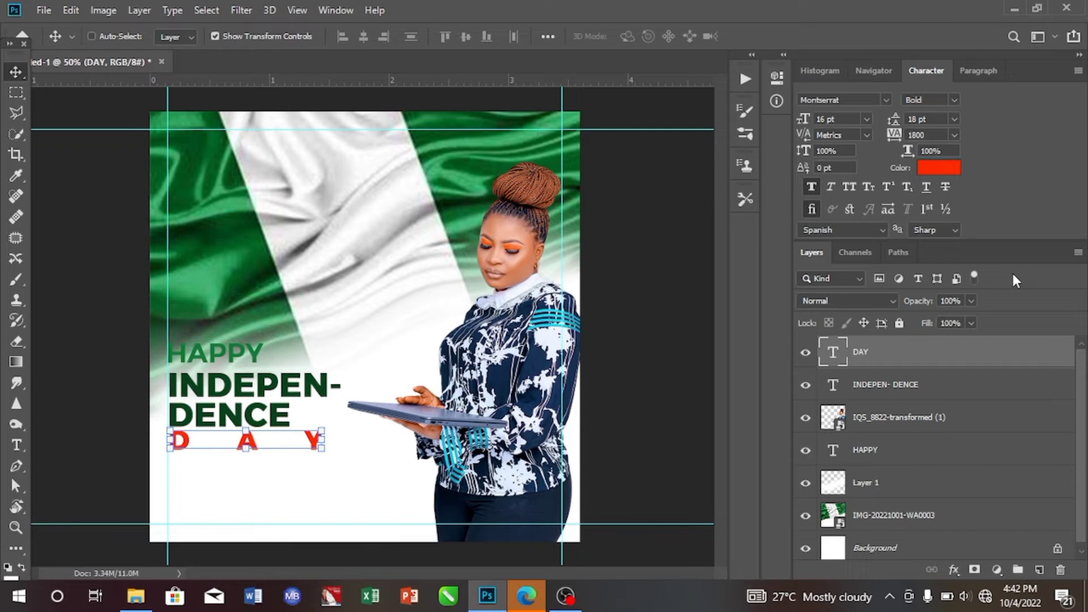
pyautogui.press('Left')
# Add the text NIGERIA on a new layer below DAY and reset its tracking to 0
pyautogui.click(16, 445)
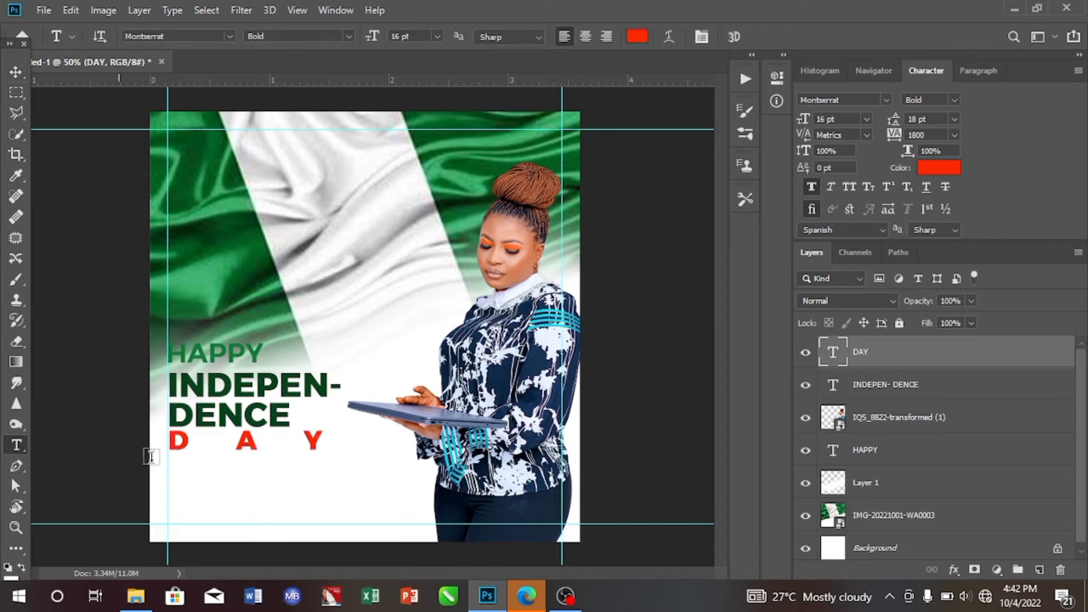
pyautogui.click(194, 467)
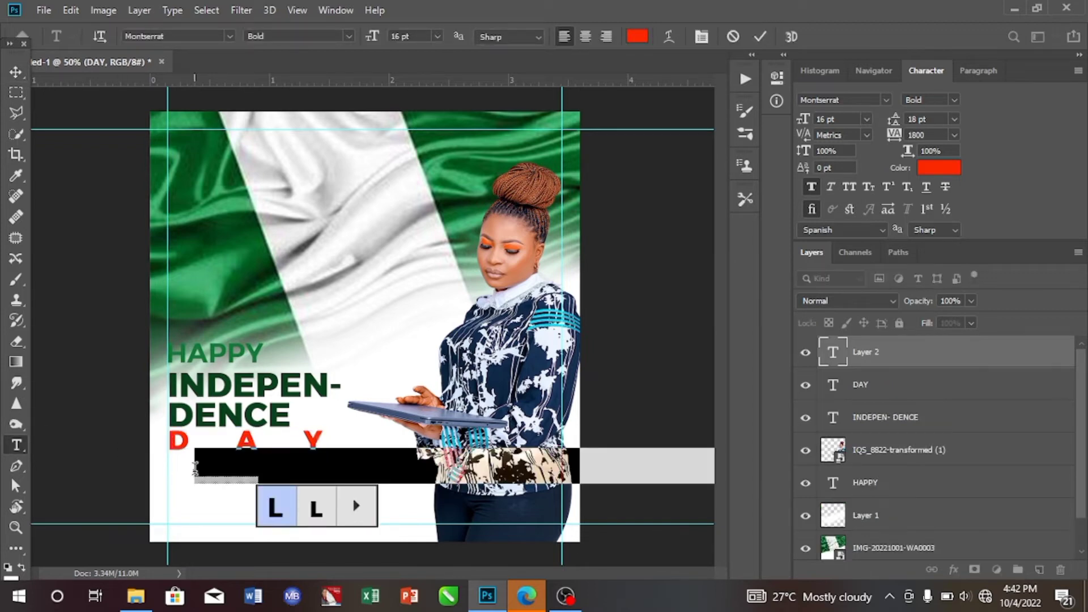
pyautogui.press('BackSpace')
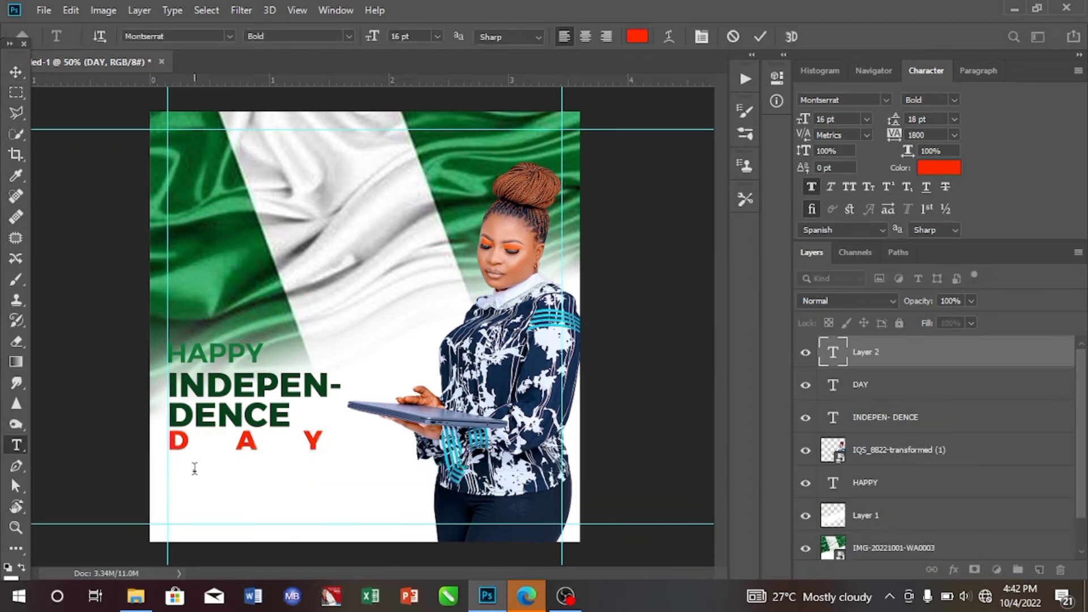
pyautogui.write('NIGE')
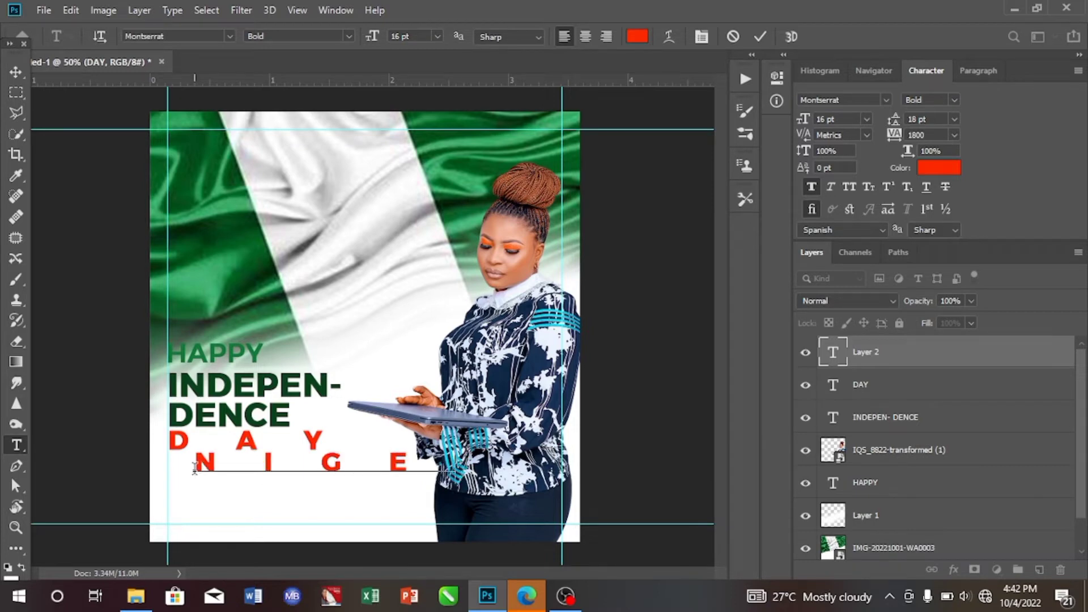
pyautogui.write('RIA')
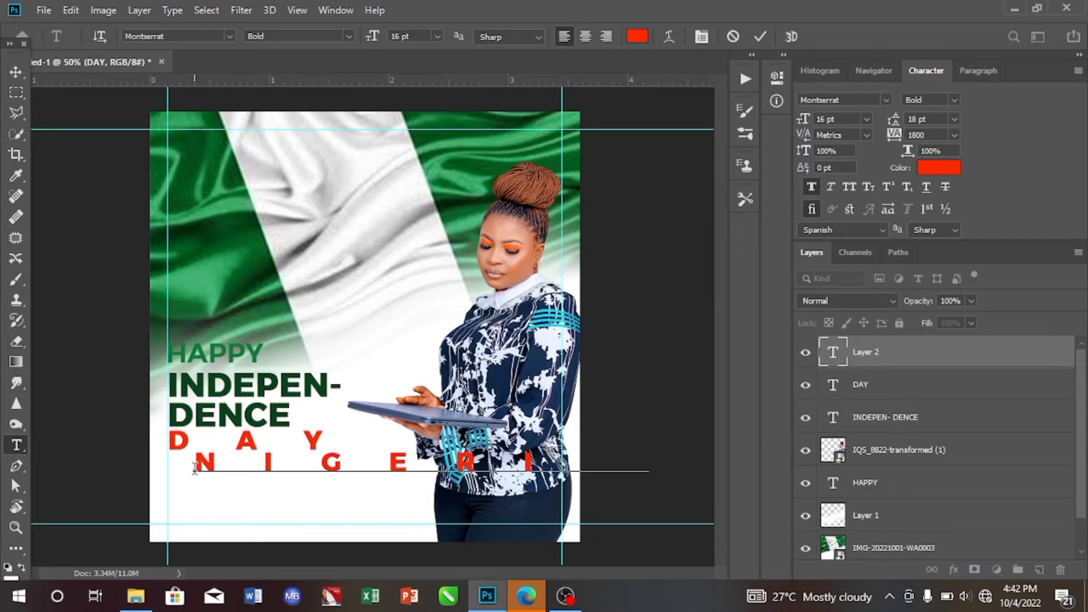
pyautogui.click(16, 73)
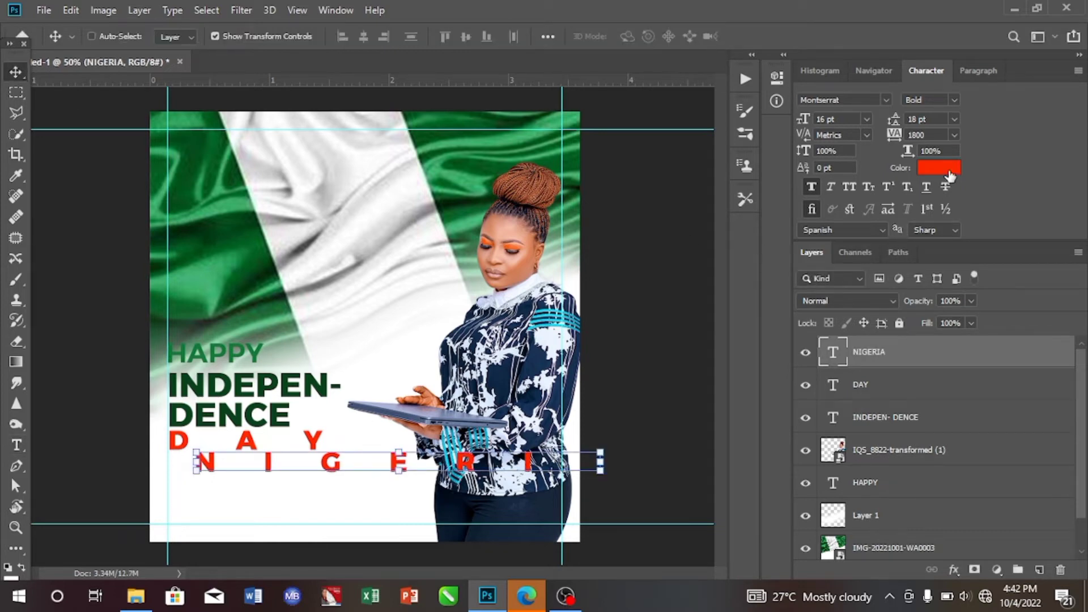
pyautogui.click(954, 135)
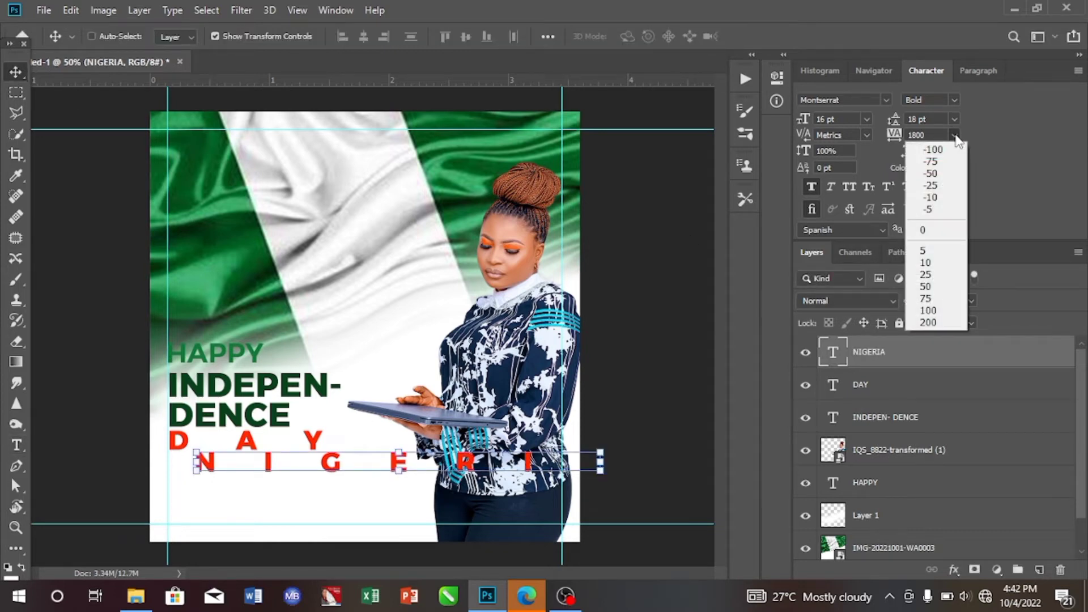
pyautogui.click(936, 230)
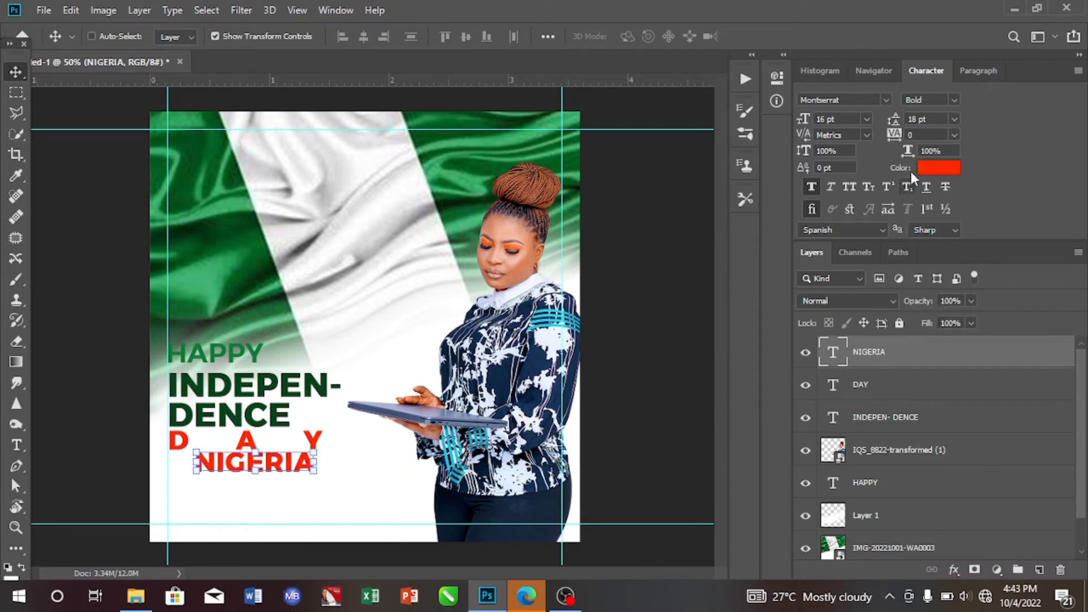
# Set the NIGERIA text colour to dark green #0b5425, starting from a sample of the INDEPEN-DENCE text
pyautogui.click(932, 167)
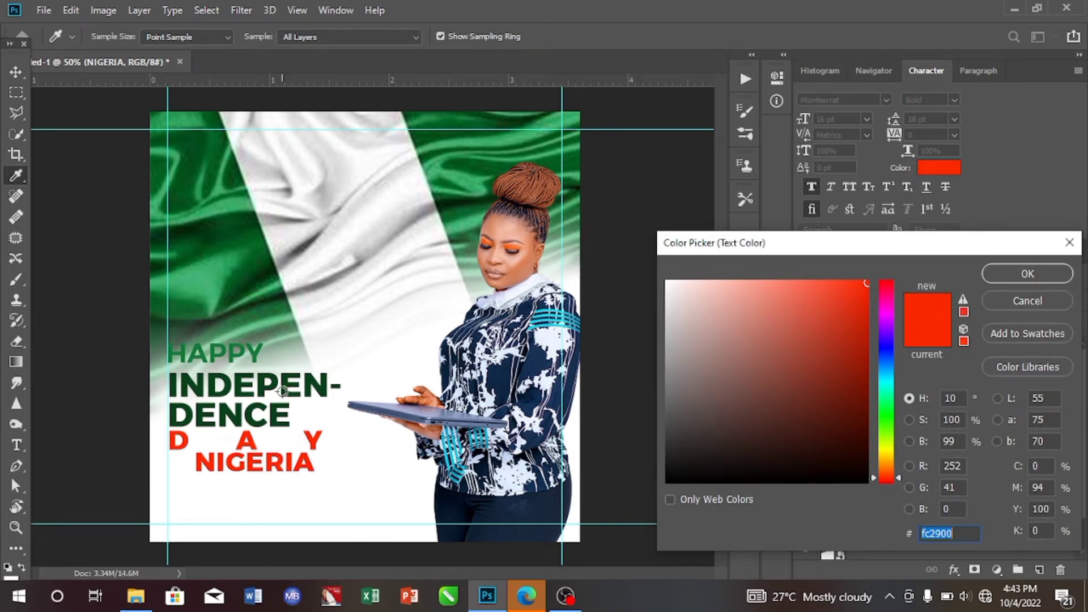
pyautogui.click(325, 384)
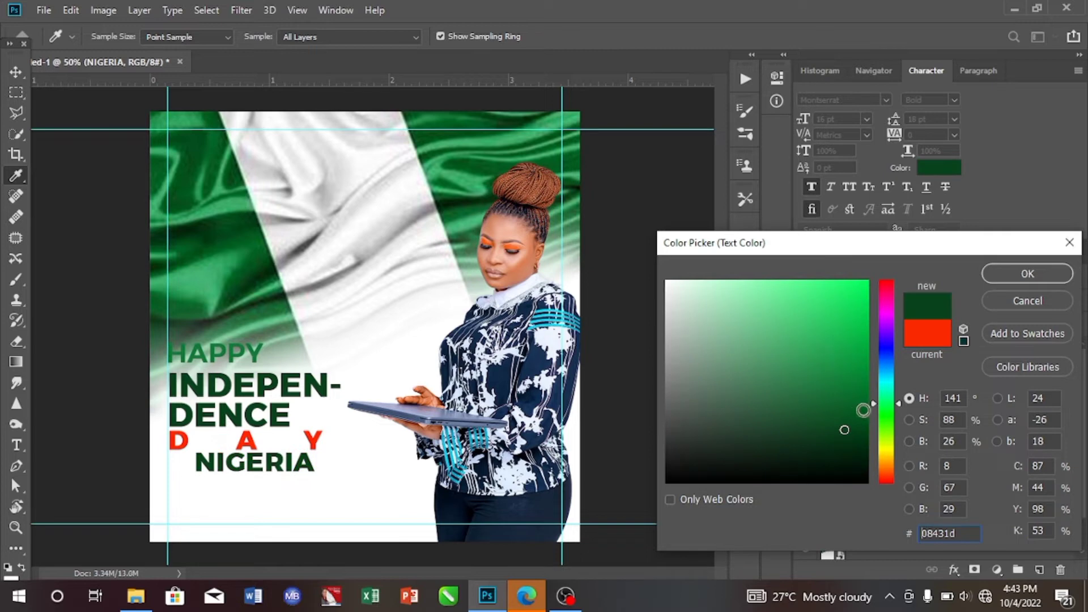
pyautogui.click(841, 417)
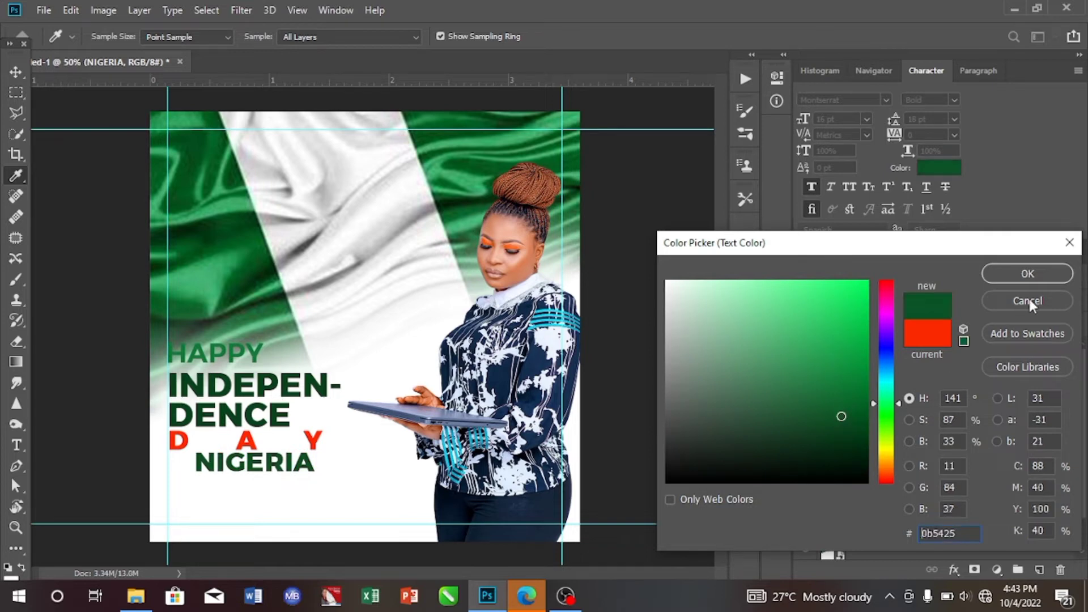
pyautogui.click(1027, 274)
# Move the NIGERIA text beneath DAY, aligned with the left margin guide, and nudge it slightly left and up
pyautogui.press('v')
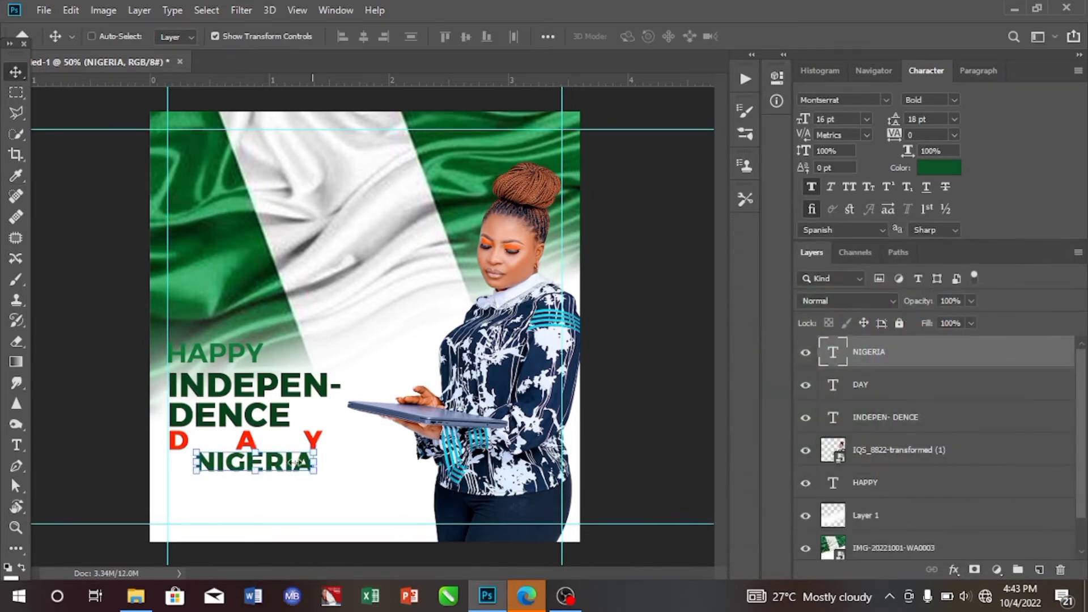
pyautogui.moveTo(269, 470)
pyautogui.mouseDown()
pyautogui.moveTo(238, 471)
pyautogui.moveTo(254, 479)
pyautogui.mouseUp()
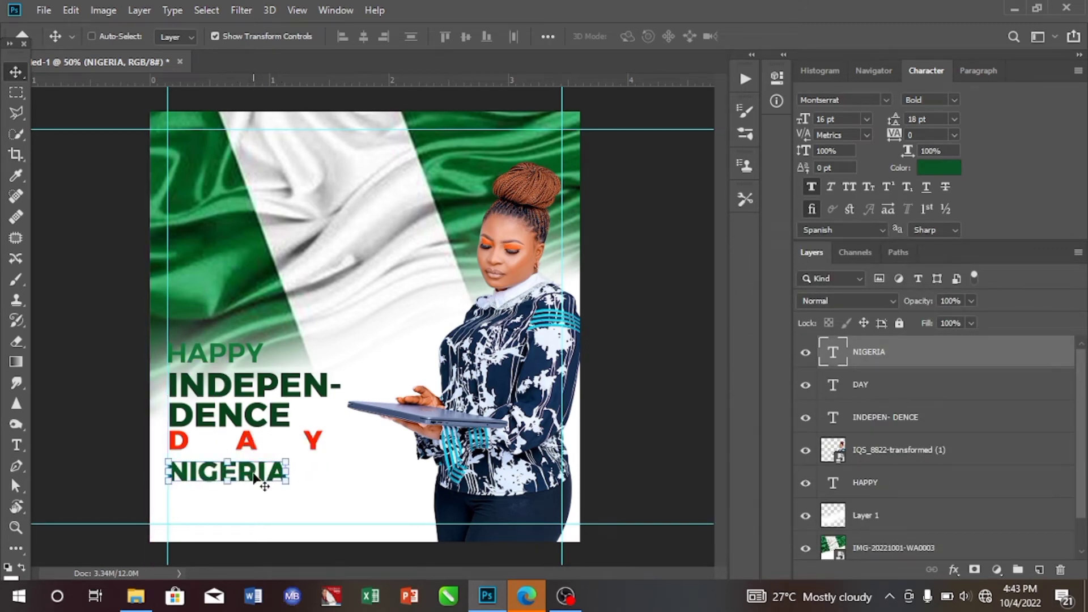
pyautogui.press('Left')
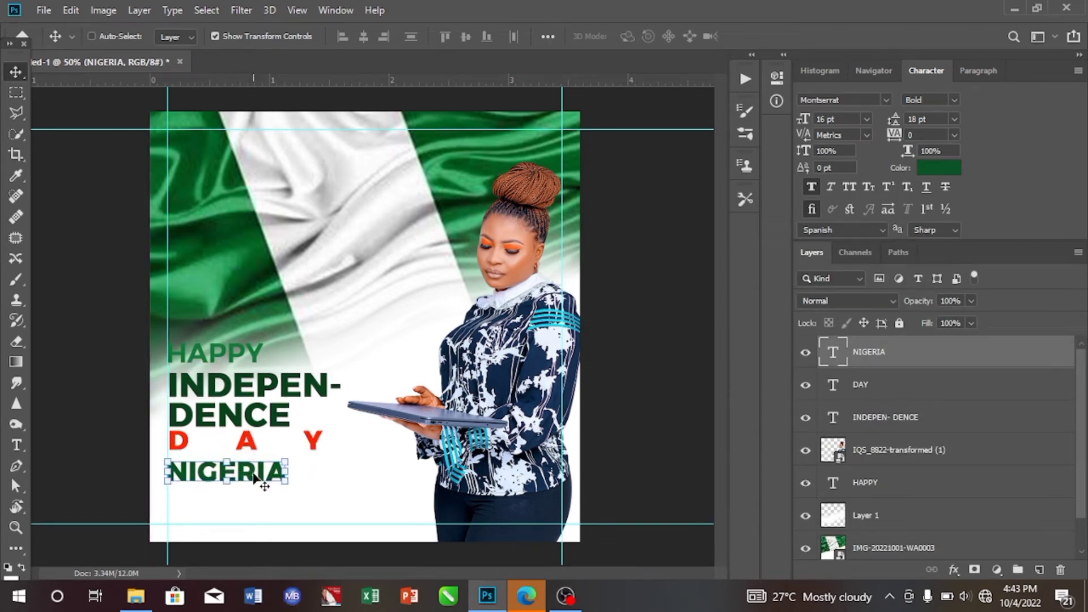
pyautogui.press('Up')
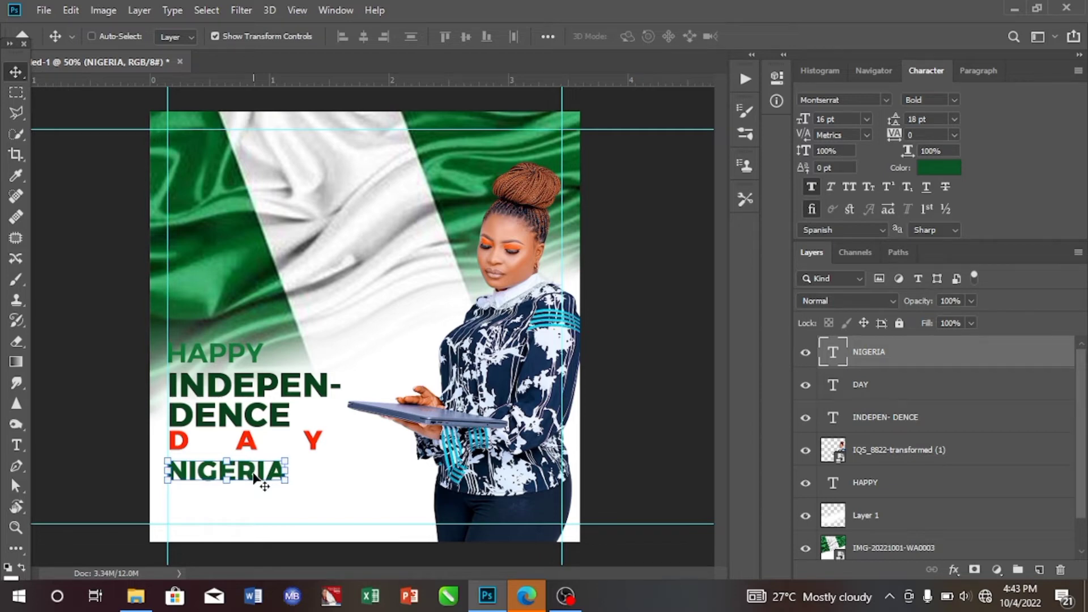
pyautogui.press('Up')
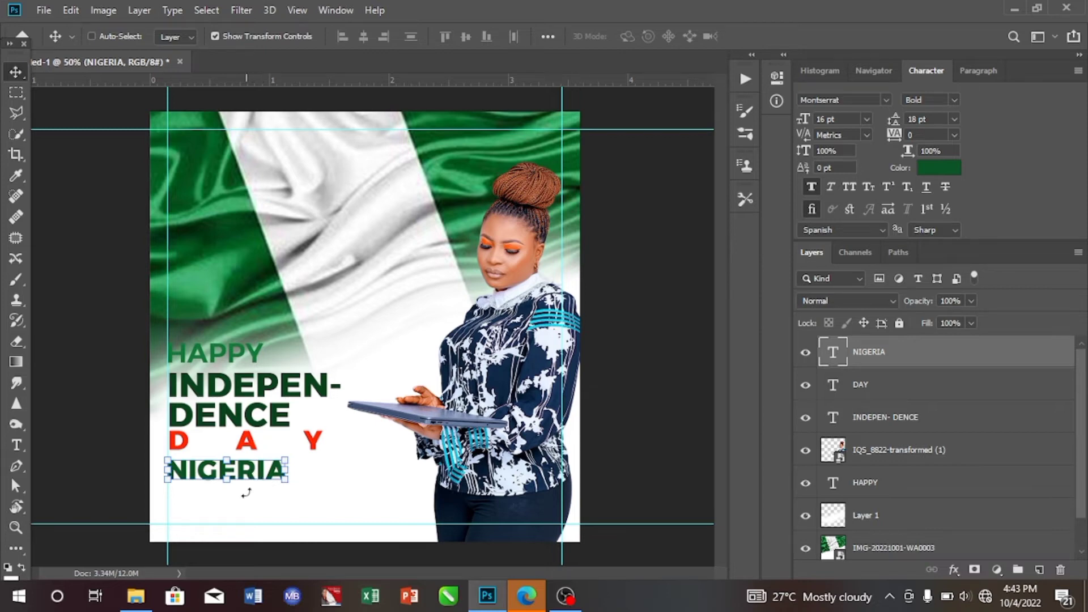
# Add an @ sign on a new text layer beside NIGERIA and colour it #fc2900, sampled from the DAY text
pyautogui.click(17, 446)
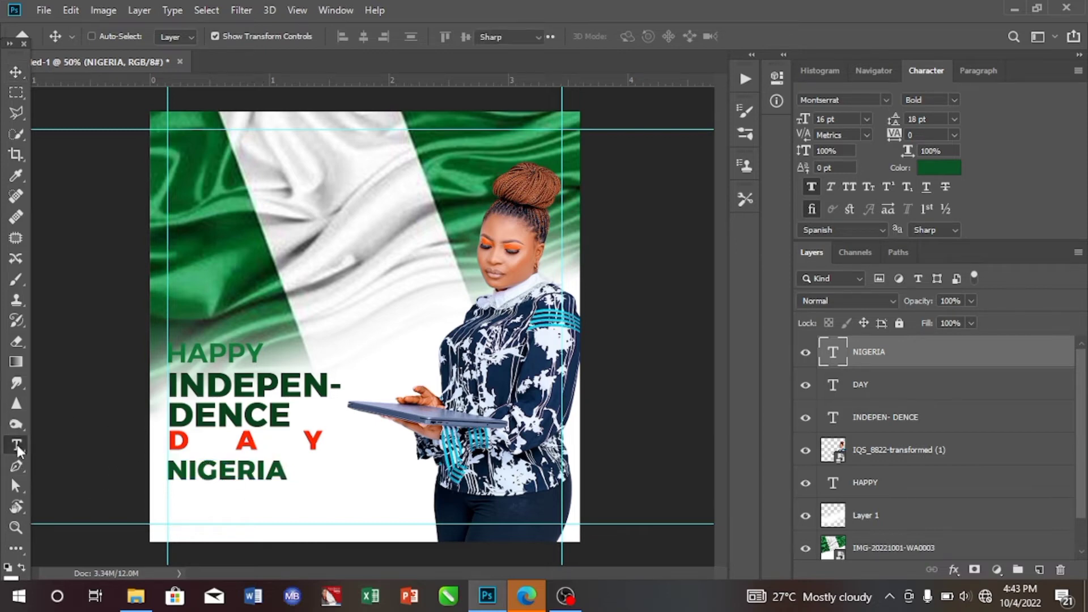
pyautogui.click(321, 480)
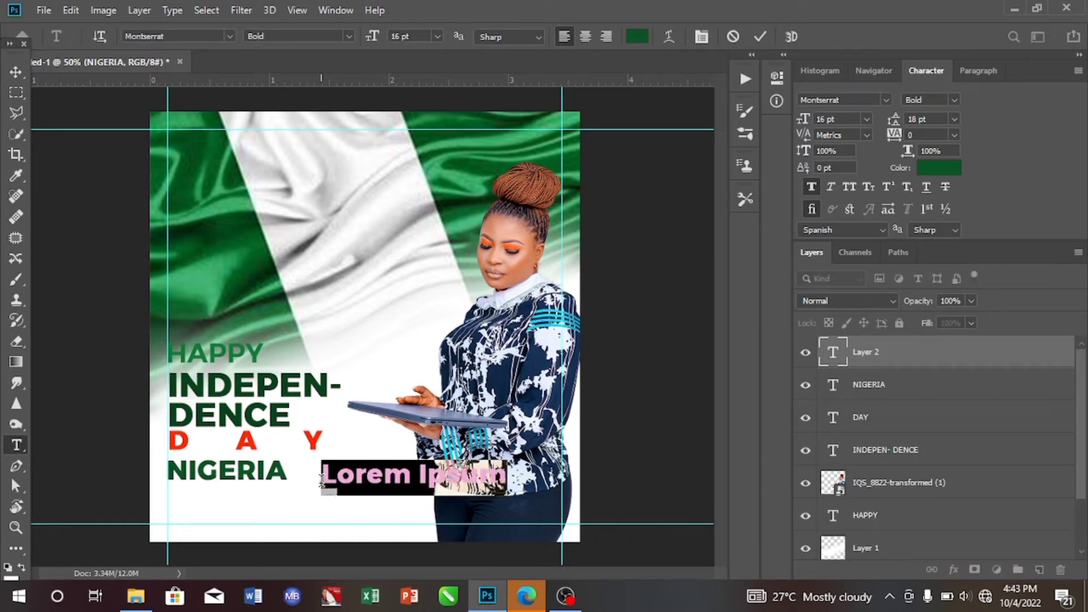
pyautogui.write('@')
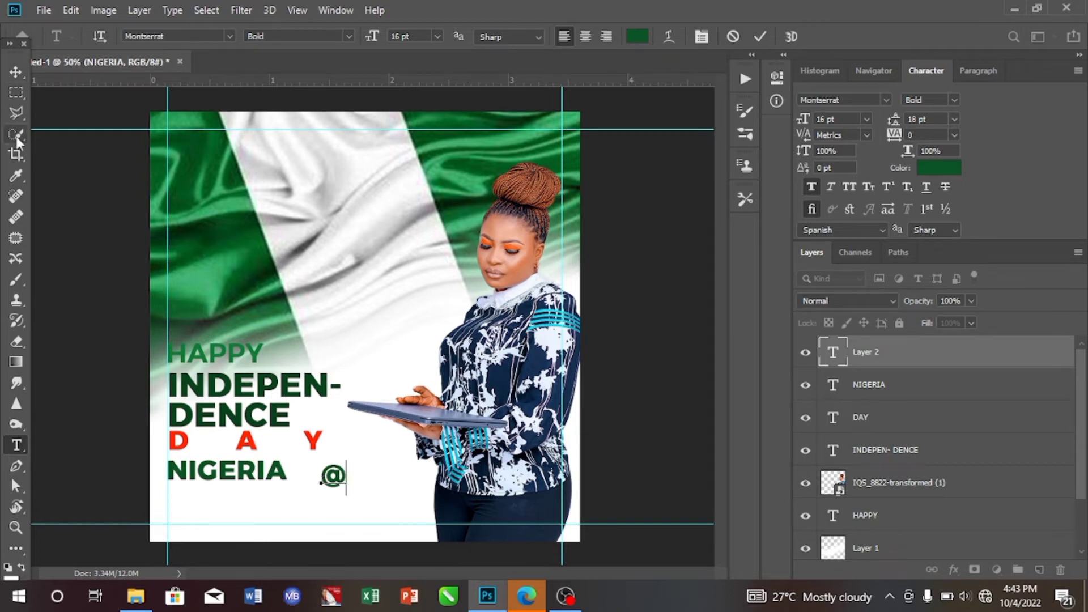
pyautogui.click(16, 73)
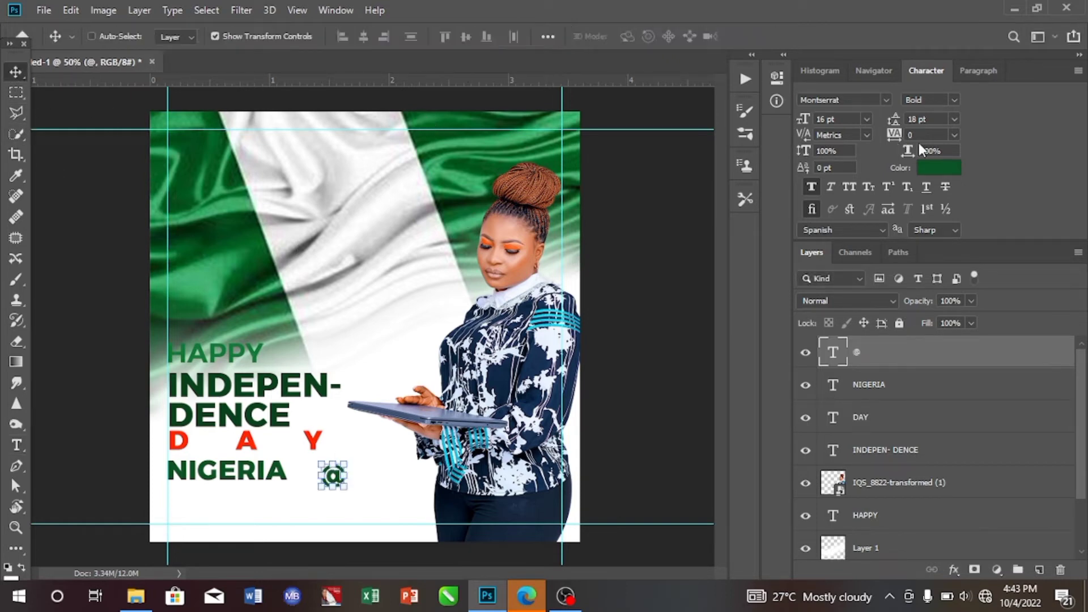
pyautogui.click(953, 173)
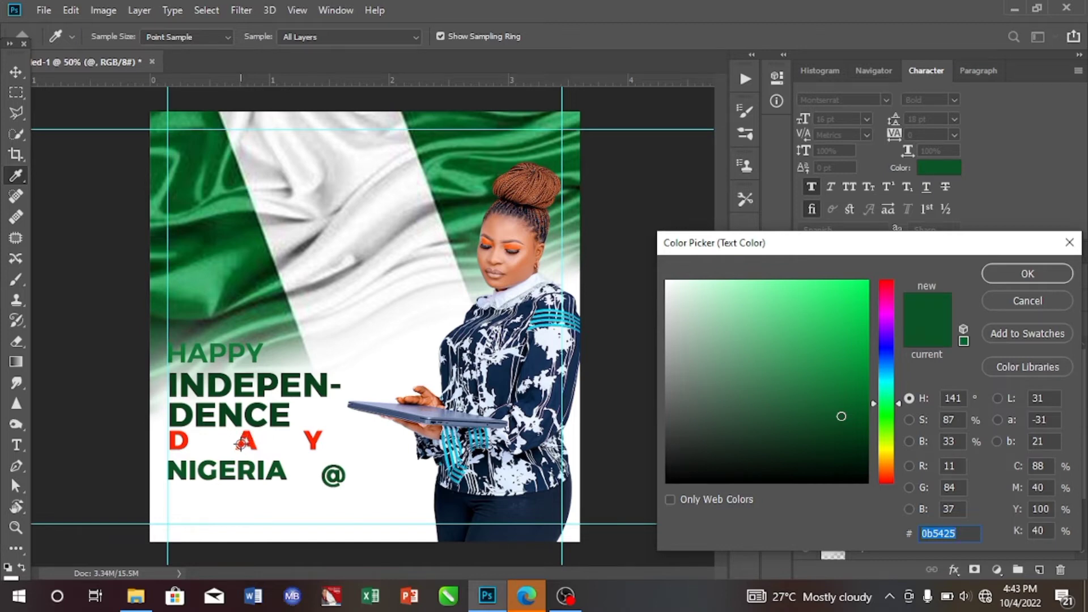
pyautogui.click(244, 442)
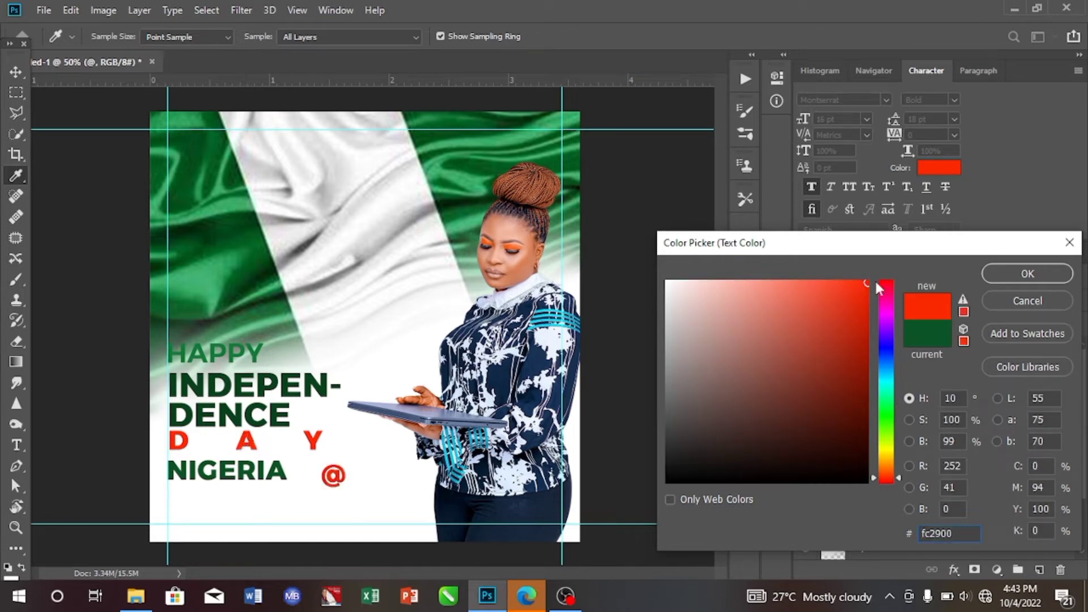
pyautogui.click(1007, 274)
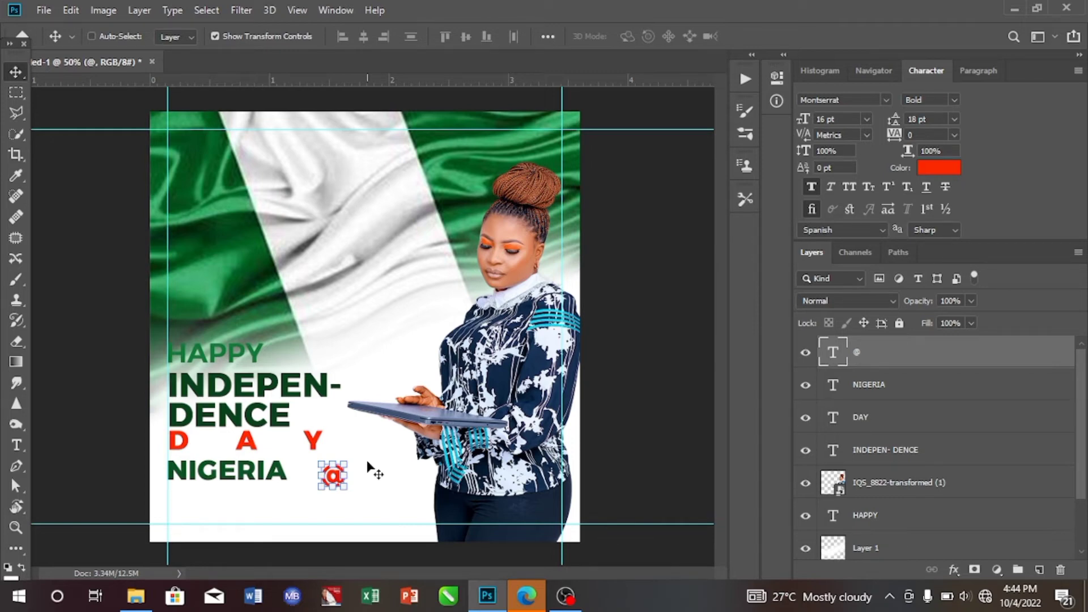
# Set the @ sign's size to 14 pt and nudge it left and slightly up to sit close beside NIGERIA
pyautogui.click(865, 119)
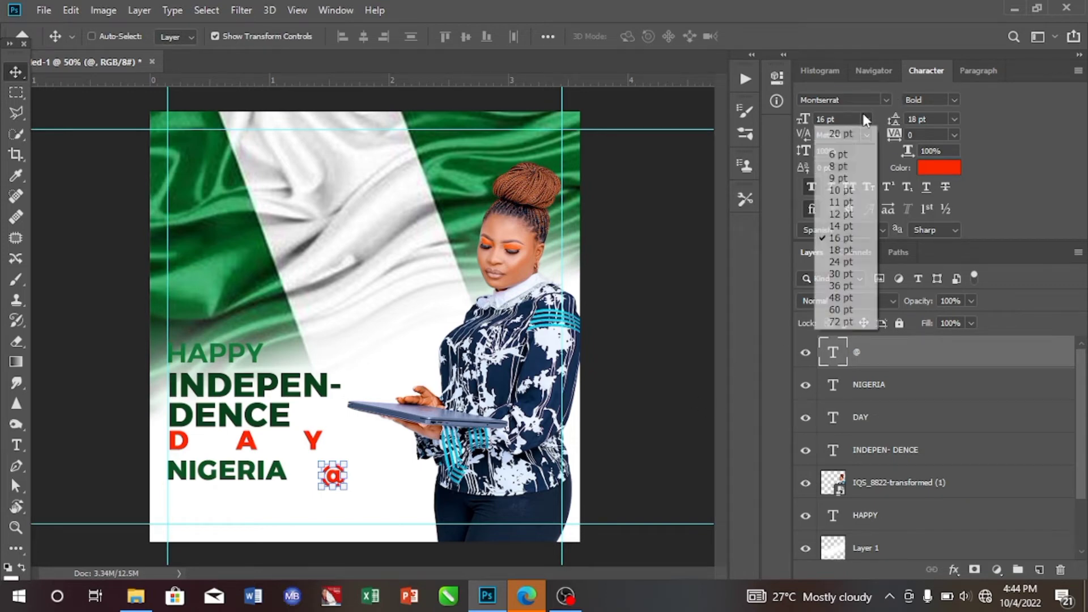
pyautogui.click(838, 225)
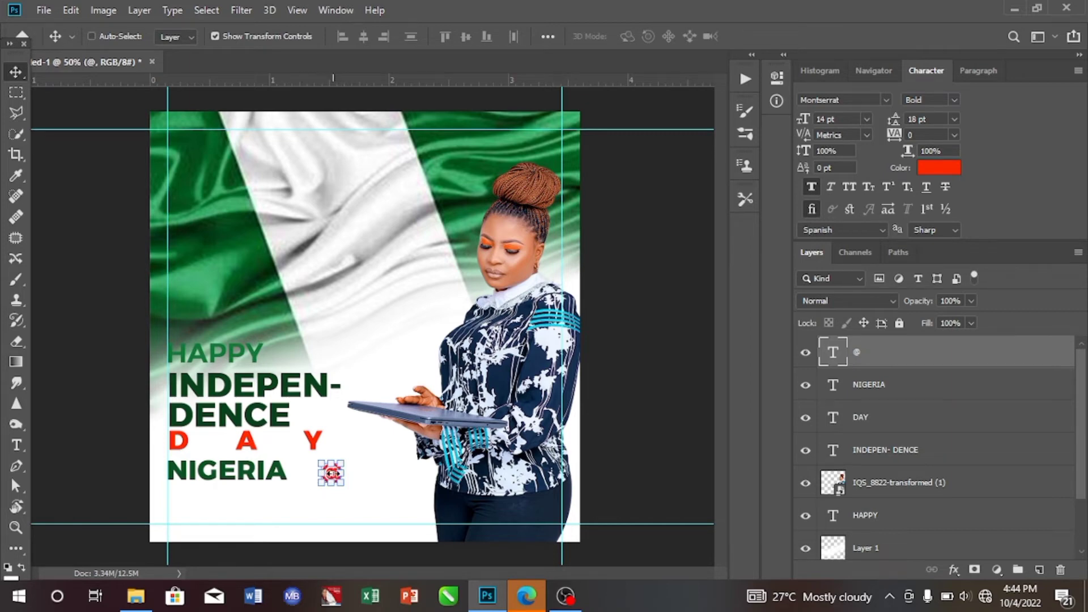
pyautogui.press('Left')
pyautogui.press('Left')
pyautogui.press('Left')
pyautogui.press('Left')
pyautogui.press('Left')
pyautogui.press('Left')
pyautogui.press('Left')
pyautogui.press('Left')
pyautogui.press('Left')
pyautogui.press('Left')
pyautogui.press('Left')
pyautogui.press('Left')
pyautogui.press('Left')
pyautogui.press('Left')
pyautogui.press('Left')
pyautogui.press('Left')
pyautogui.press('Left')
pyautogui.press('Left')
pyautogui.press('Left')
pyautogui.press('Left')
pyautogui.press('Left')
pyautogui.press('Left')
pyautogui.press('Left')
pyautogui.press('Left')
pyautogui.press('Left')
pyautogui.press('Left')
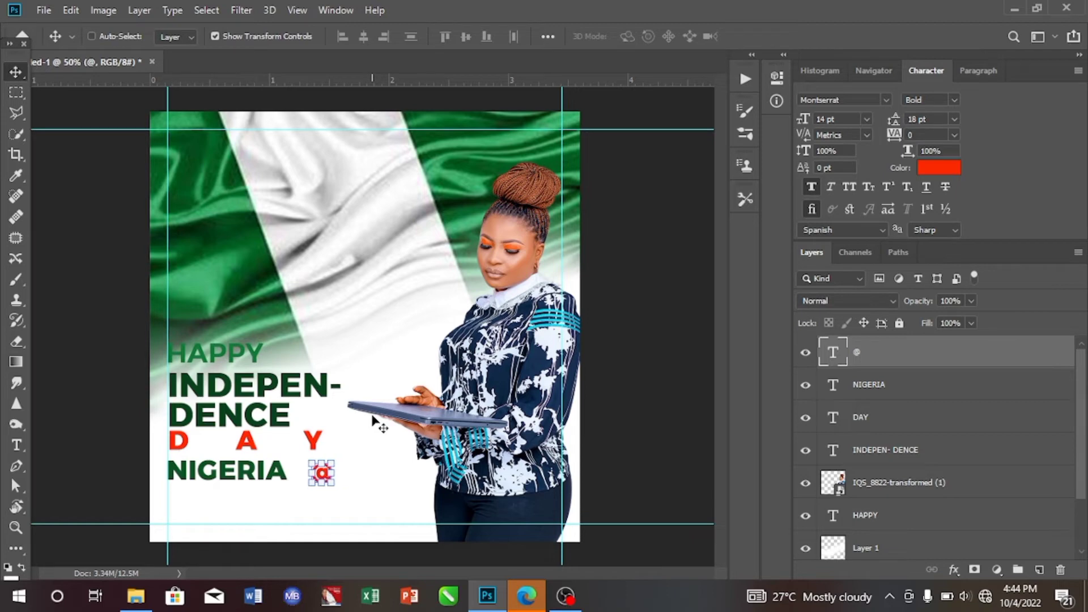
pyautogui.press('Left')
pyautogui.press('Left')
pyautogui.press('Left')
pyautogui.press('Left')
pyautogui.press('Left')
pyautogui.press('Left')
pyautogui.press('Left')
pyautogui.press('Left')
pyautogui.press('Left')
pyautogui.press('Left')
pyautogui.press('Left')
pyautogui.press('Left')
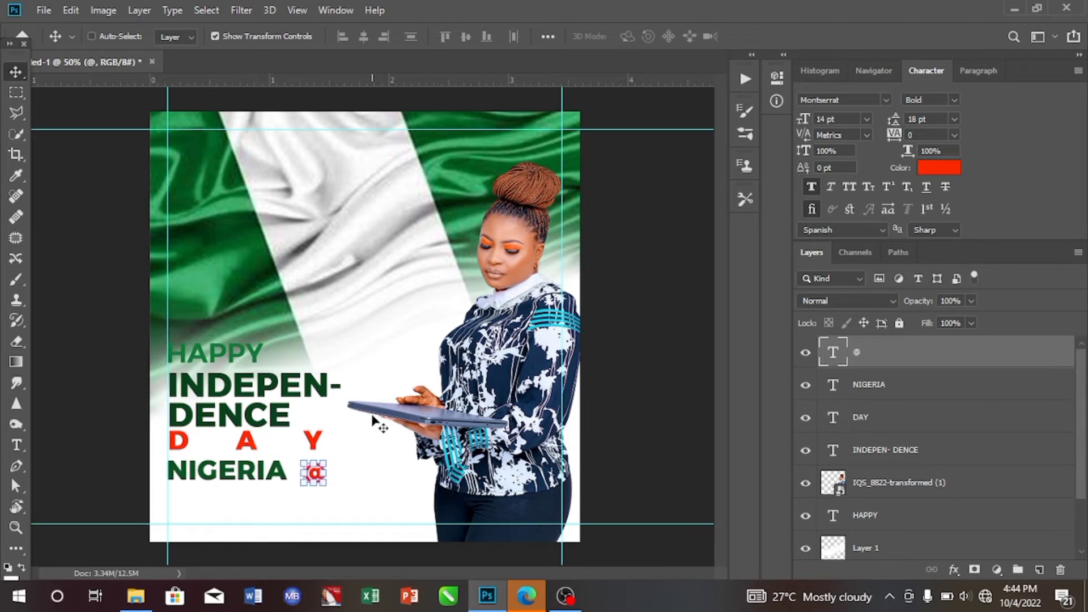
pyautogui.press('Left')
pyautogui.press('Left')
pyautogui.press('Left')
pyautogui.press('Left')
pyautogui.press('Left')
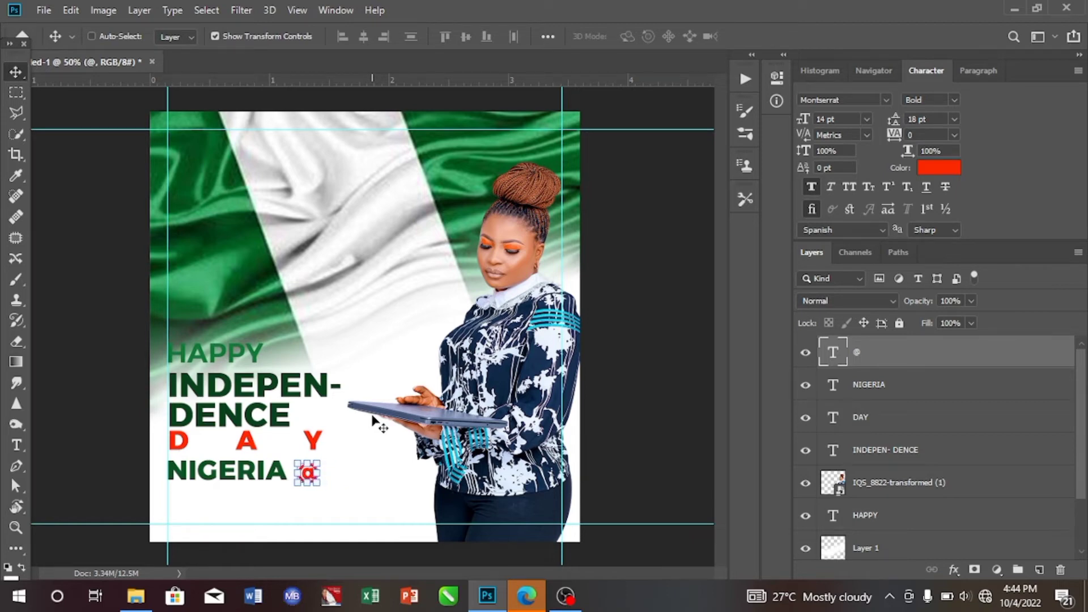
pyautogui.press('Up')
pyautogui.press('Up')
pyautogui.press('Up')
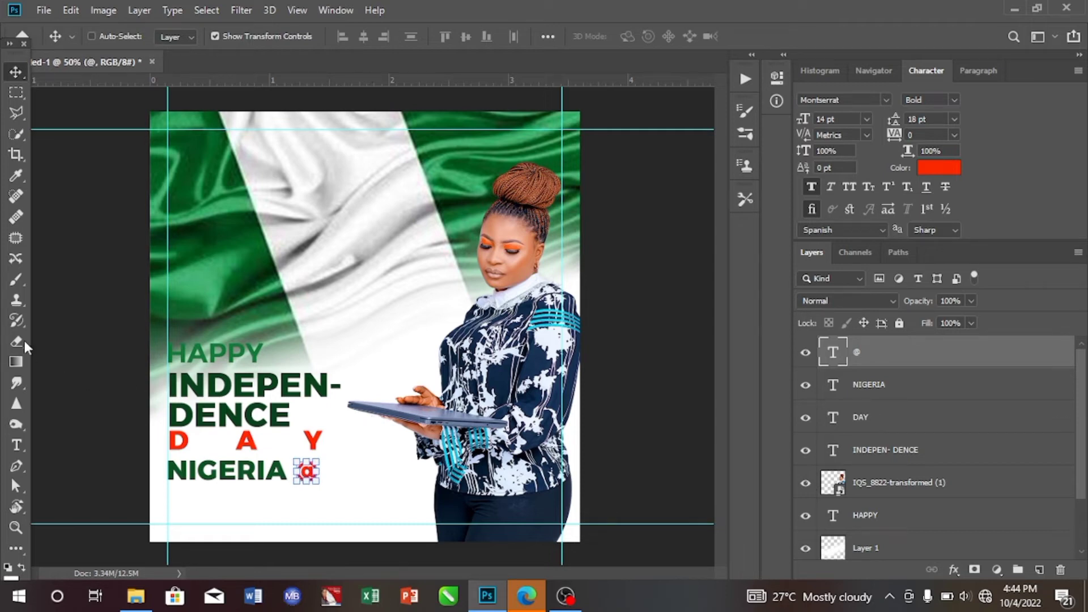
# Add the text 62 on a new layer below NIGERIA and set its size to 30 pt
pyautogui.click(16, 445)
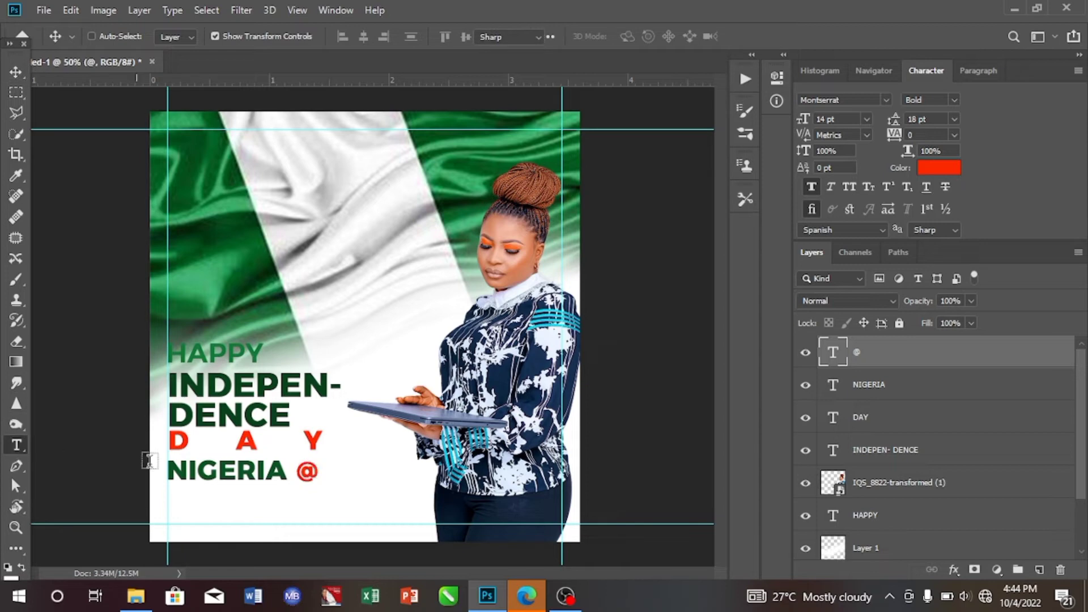
pyautogui.click(236, 503)
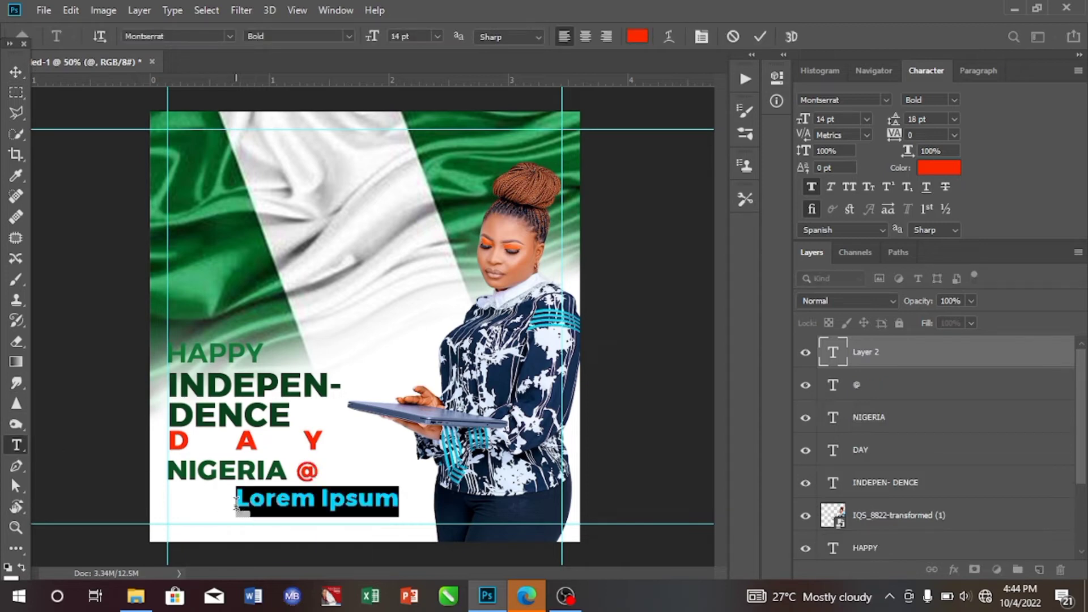
pyautogui.press('BackSpace')
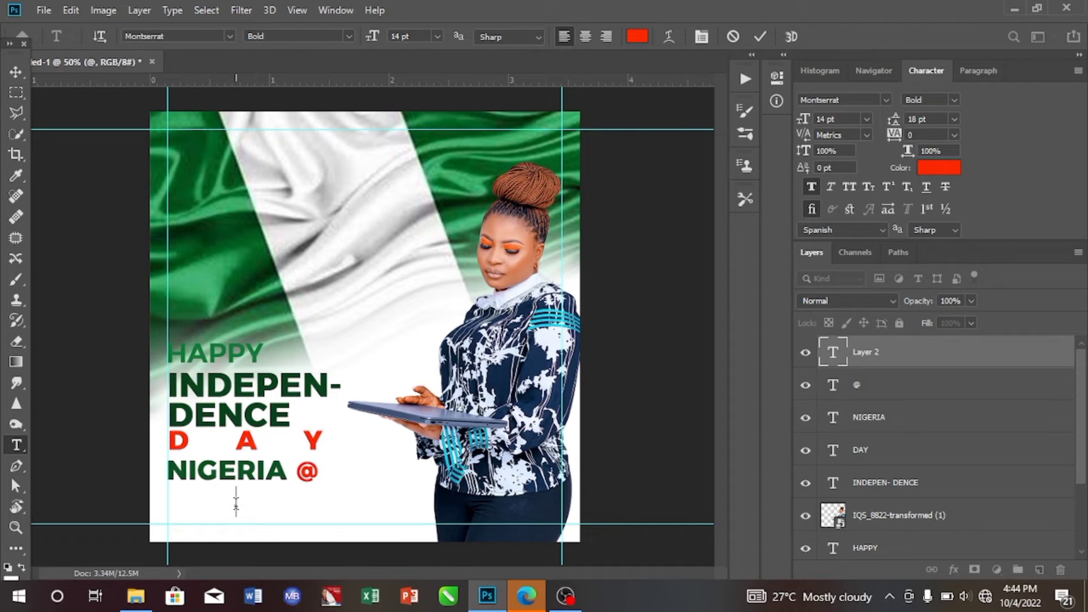
pyautogui.write('.62')
pyautogui.click(16, 71)
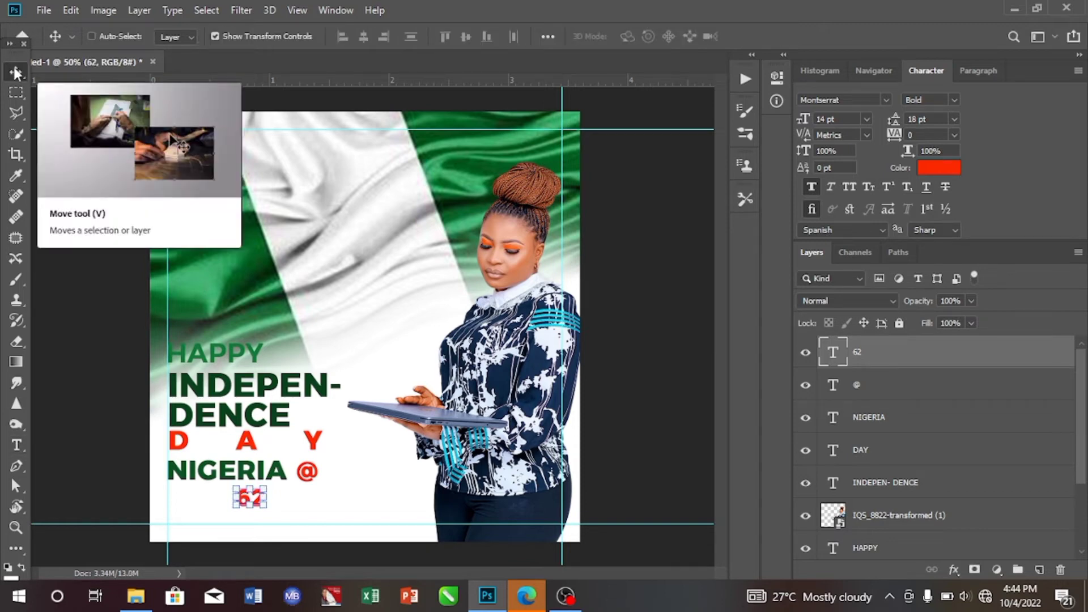
pyautogui.click(867, 119)
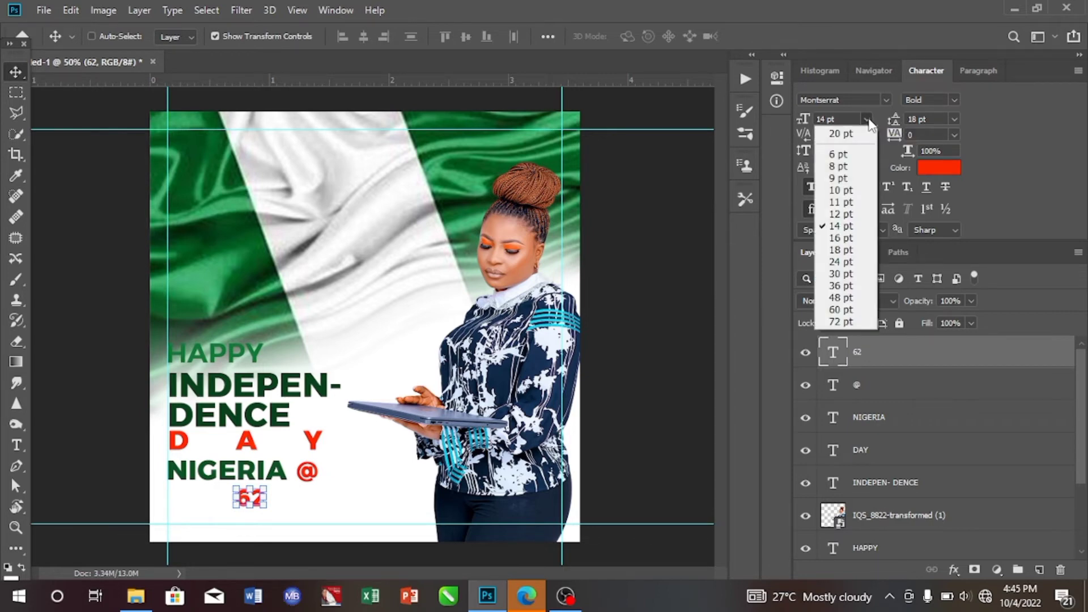
pyautogui.click(843, 274)
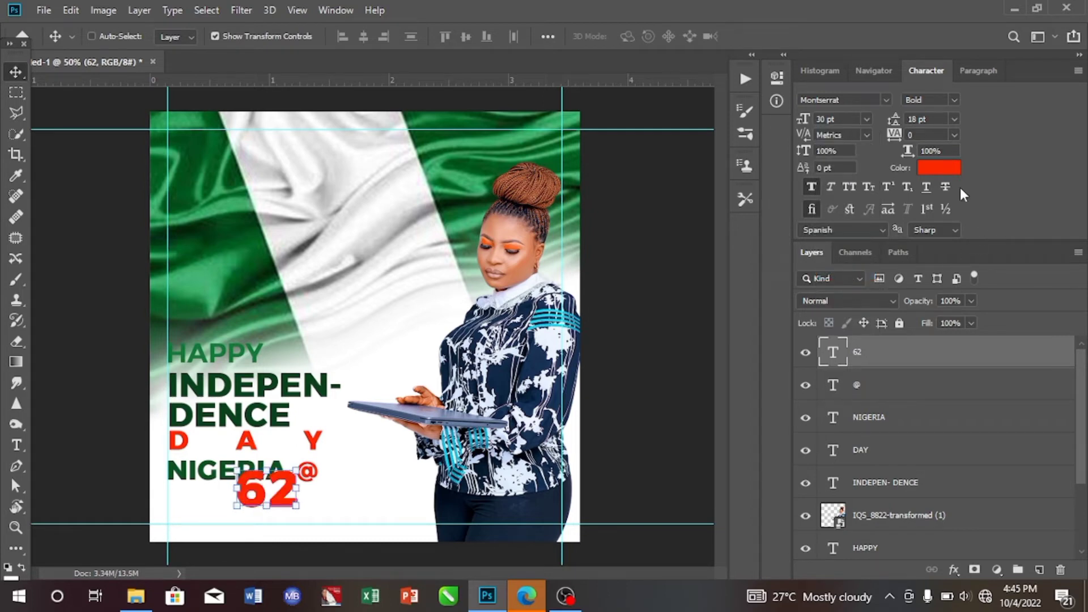
# Recolour the 62 text white (#ffffff), sampled from the white flyer background beside the DAY text
pyautogui.click(939, 167)
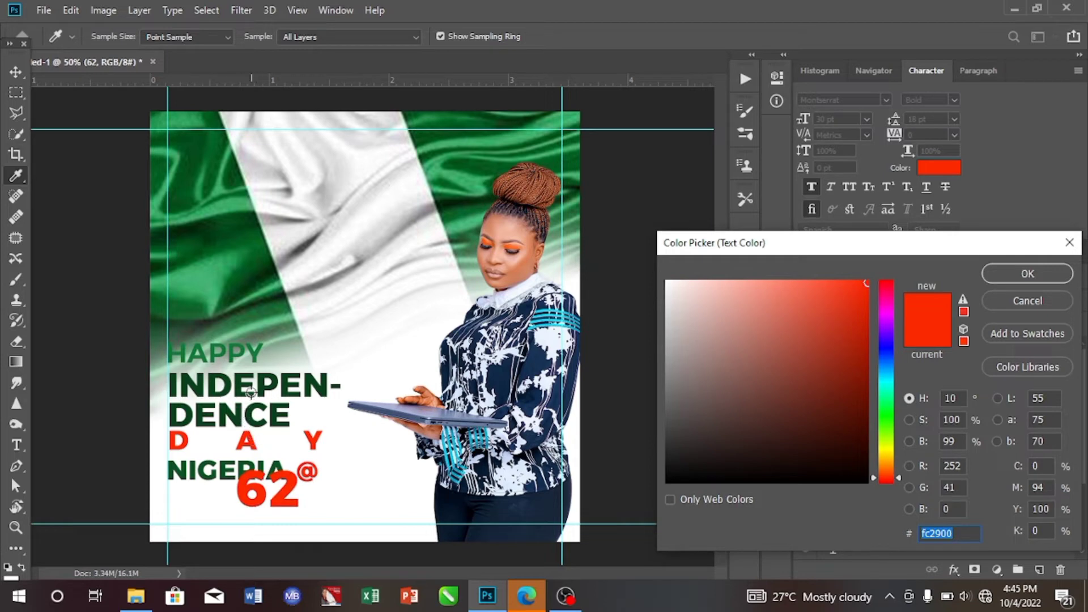
pyautogui.click(368, 449)
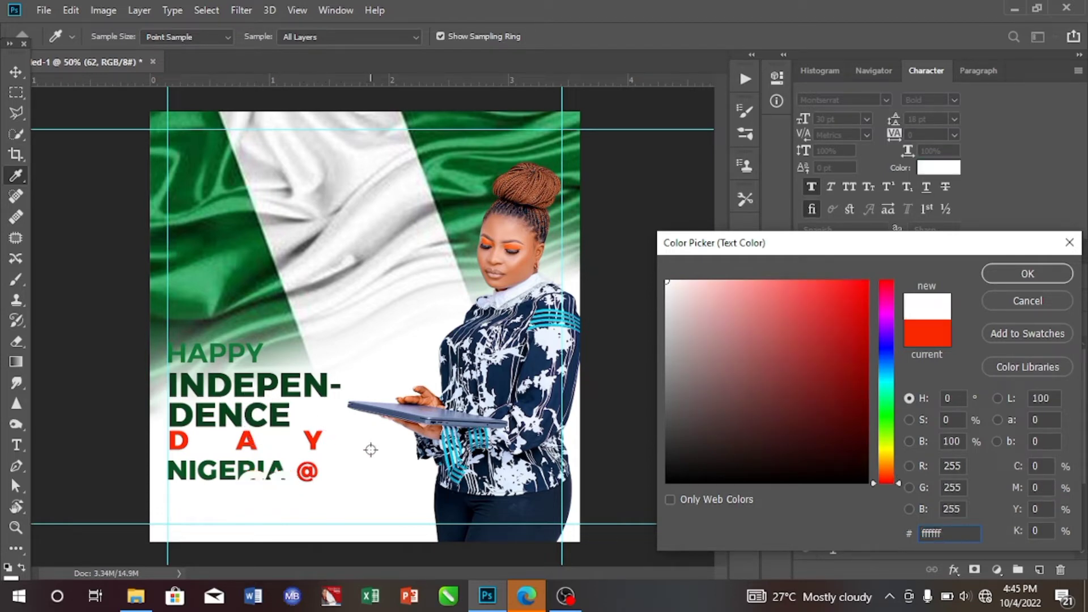
pyautogui.click(1001, 274)
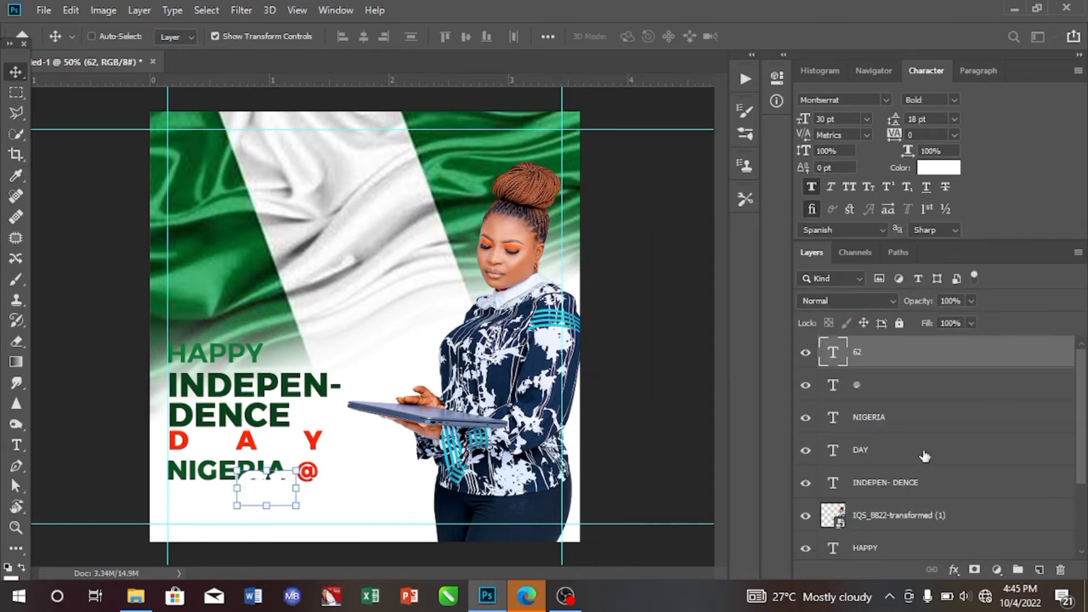
# Add a 9 px centred Stroke effect to the 62 text, coloured #073513 as sampled from the flag's dark green
pyautogui.rightClick(902, 352)
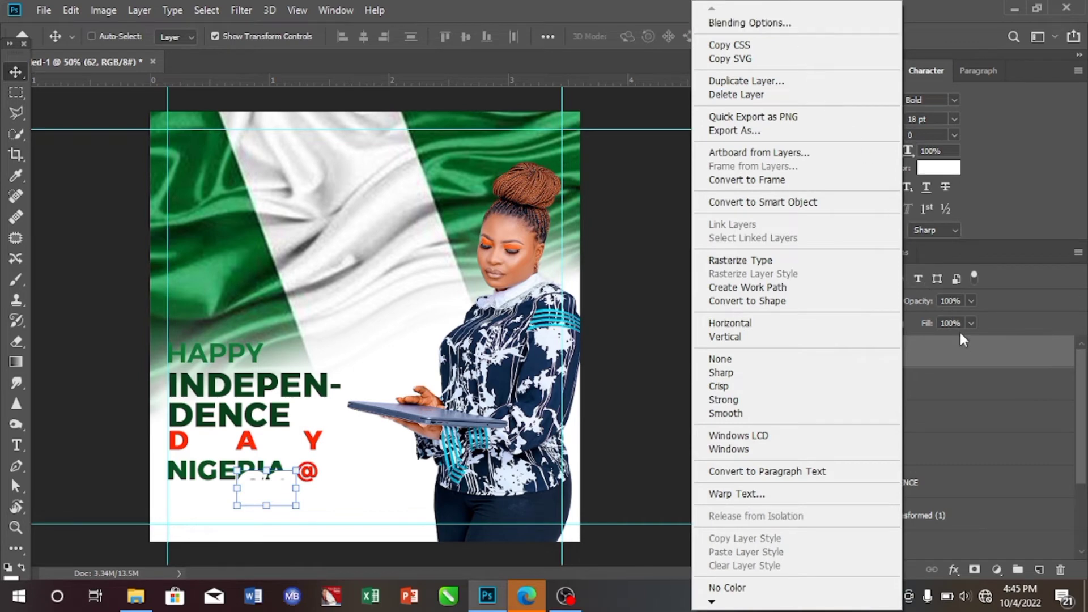
pyautogui.click(954, 354)
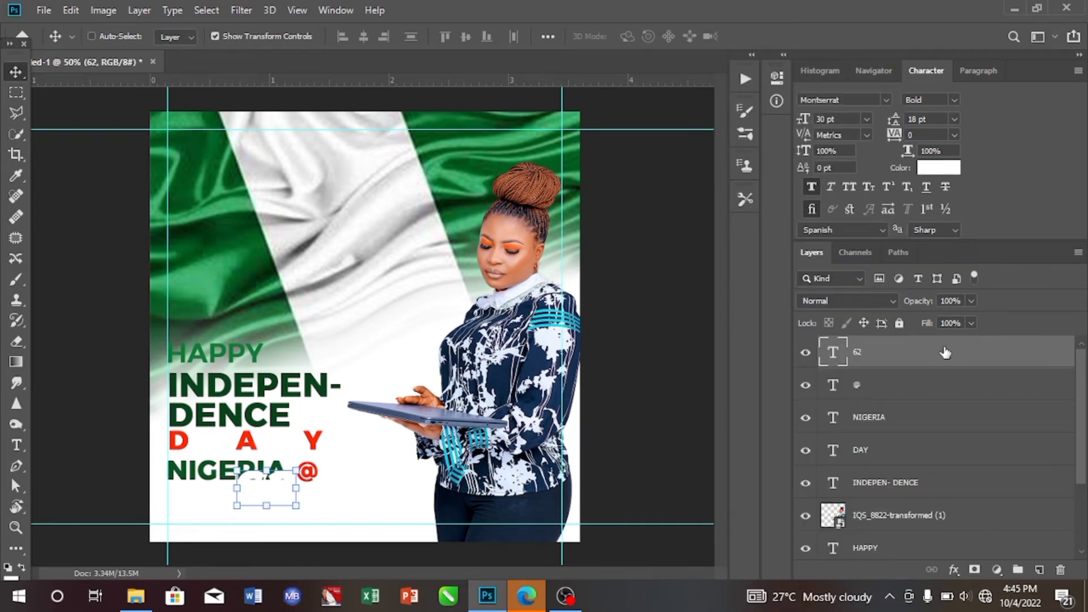
pyautogui.rightClick(917, 367)
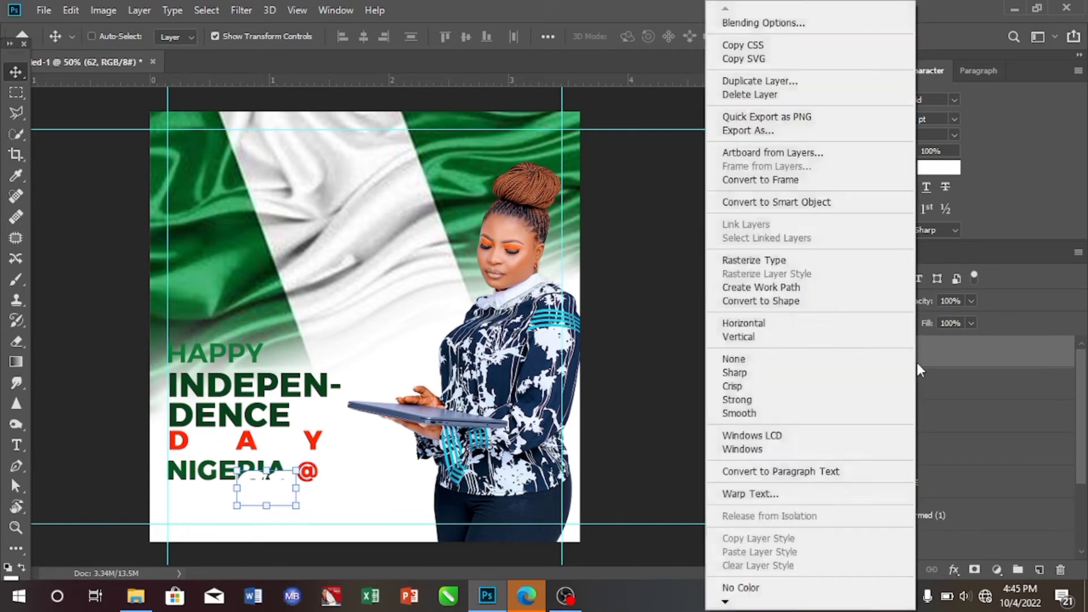
pyautogui.click(742, 23)
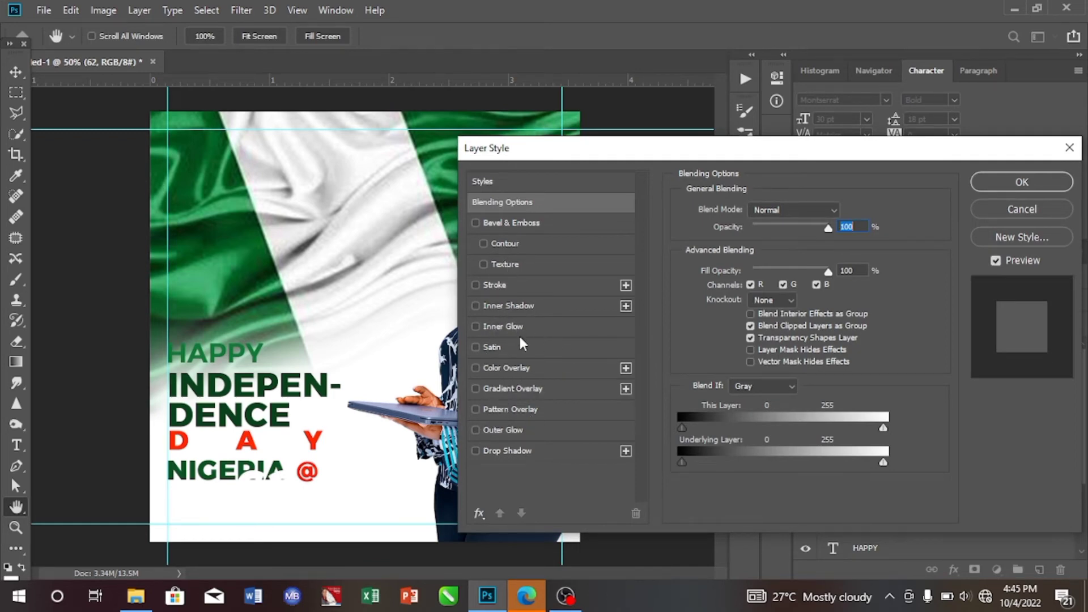
pyautogui.click(476, 285)
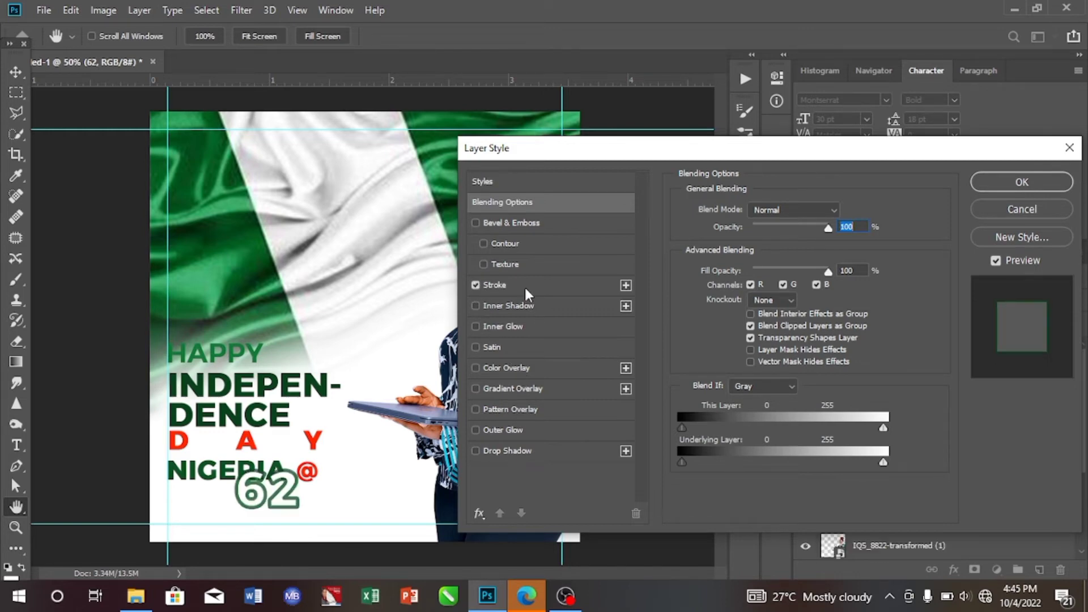
pyautogui.click(525, 284)
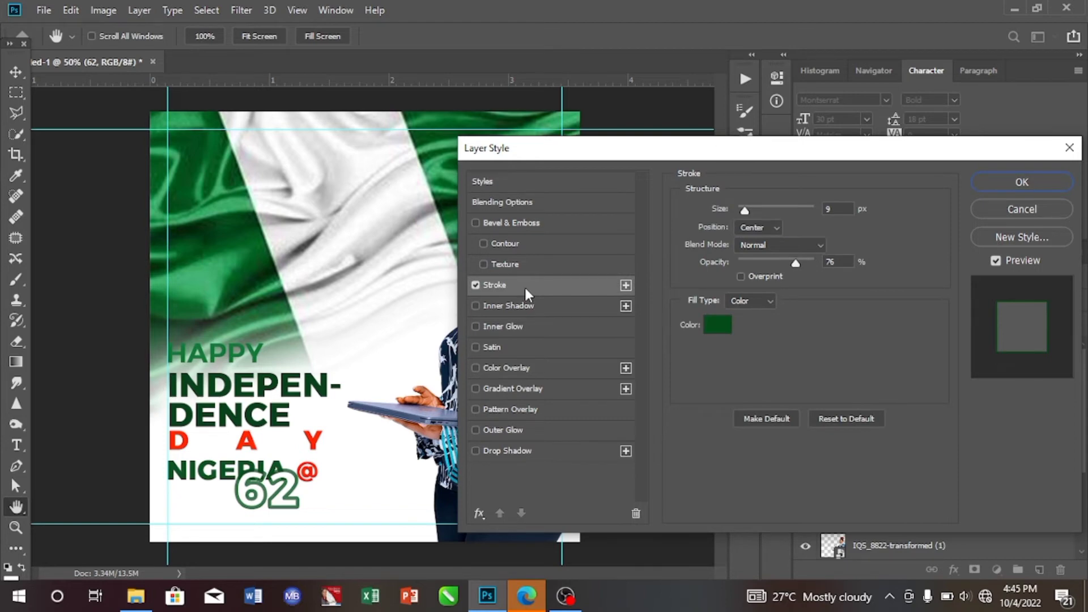
pyautogui.click(724, 331)
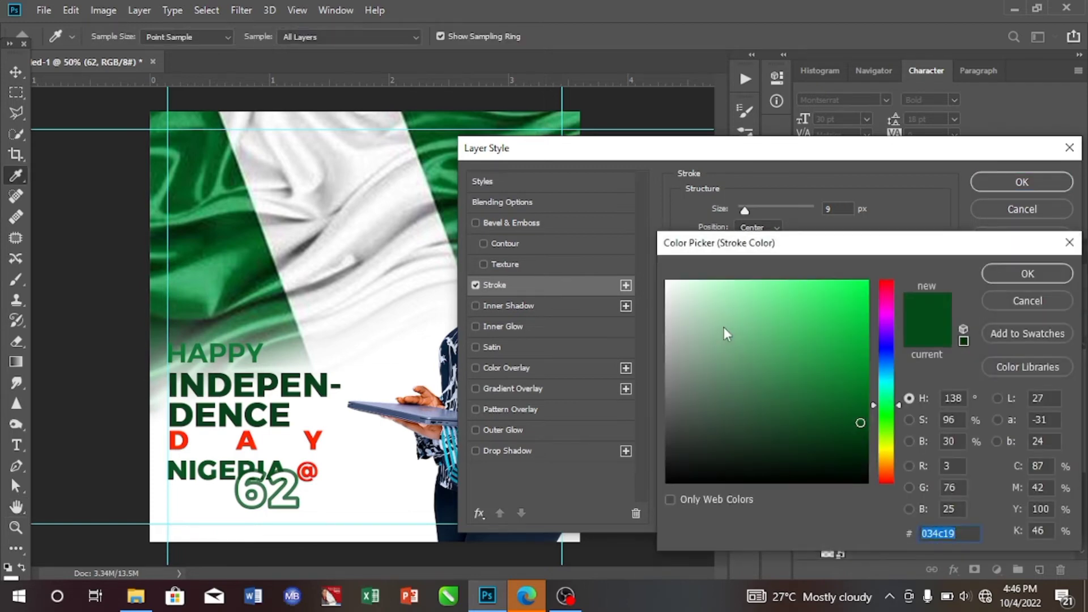
pyautogui.click(257, 276)
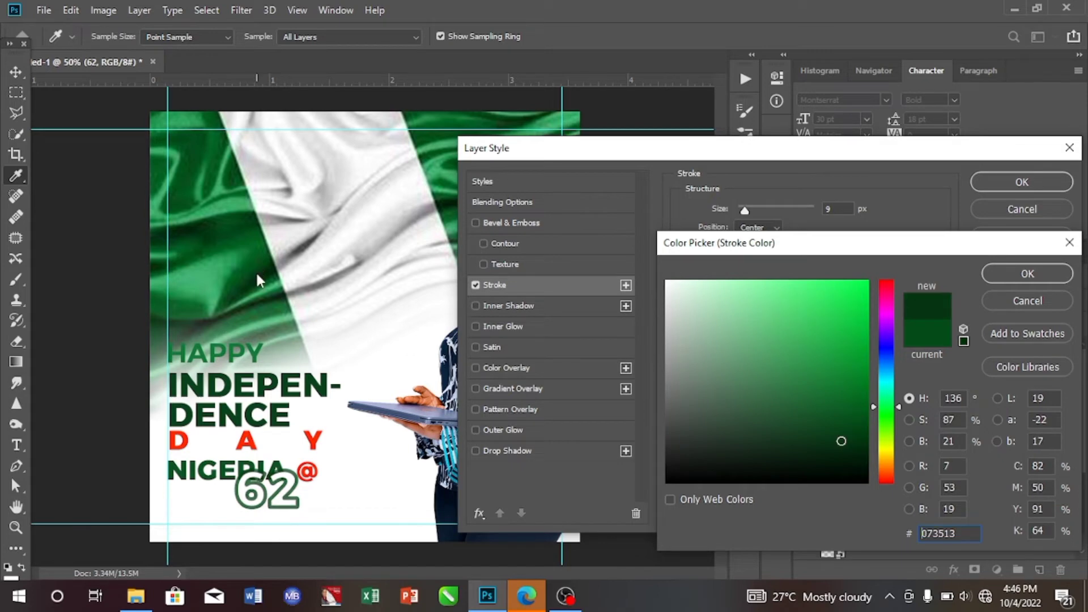
pyautogui.click(1023, 272)
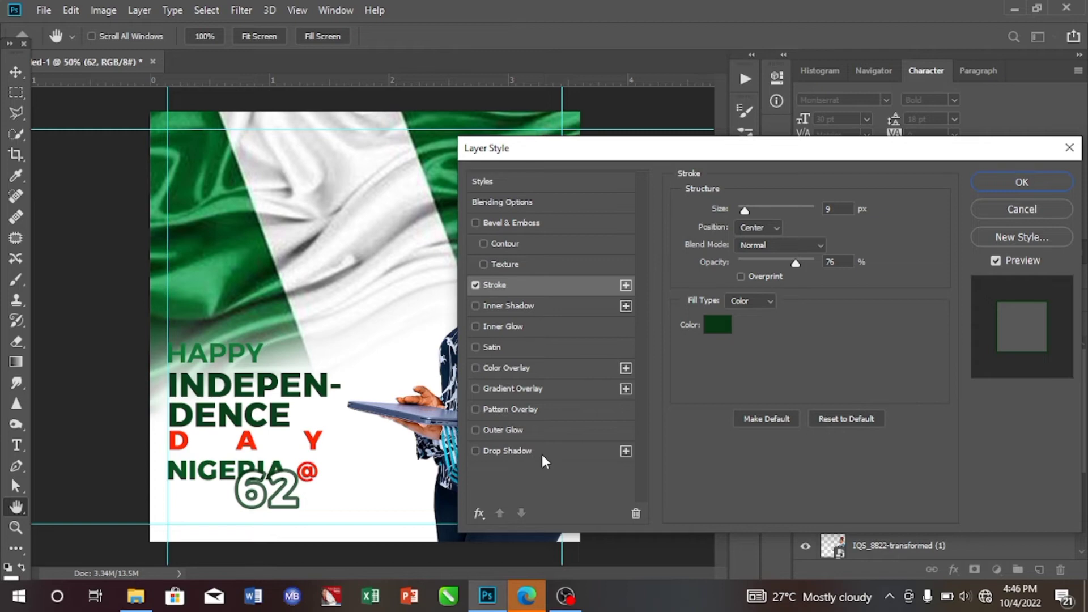
# Add a Drop Shadow to the 62 text with an angle of 51°, size of 10 px and distance of 15 px
pyautogui.click(525, 454)
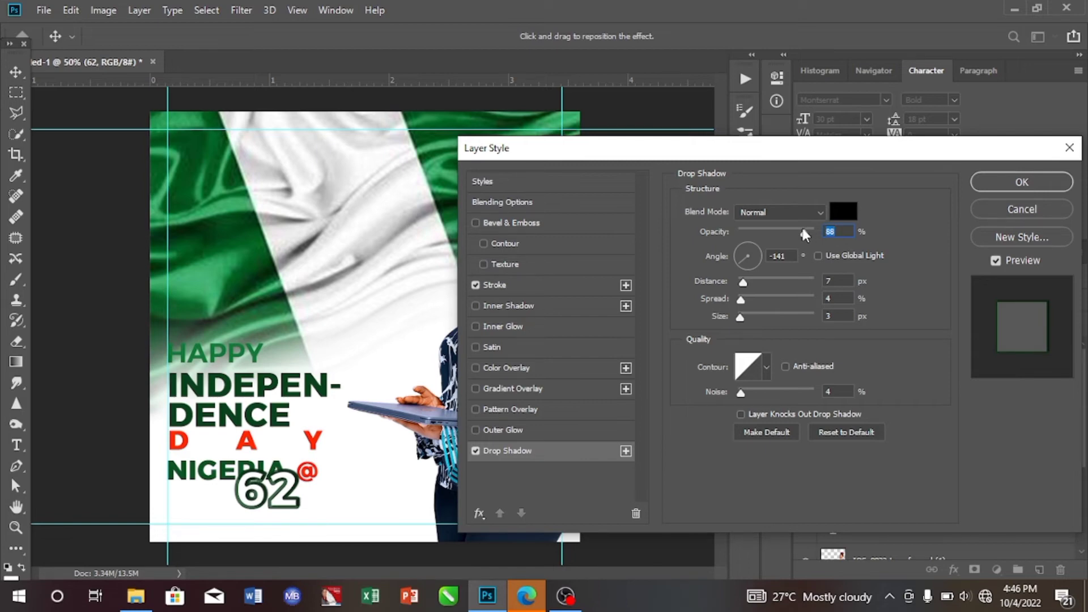
pyautogui.click(791, 256)
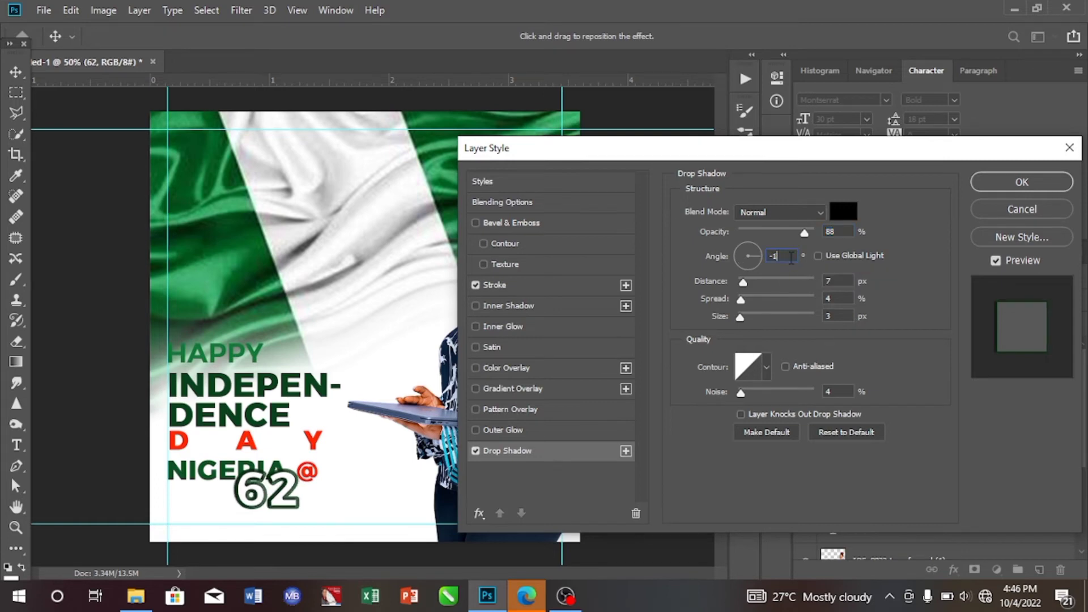
pyautogui.press('BackSpace')
pyautogui.write('51')
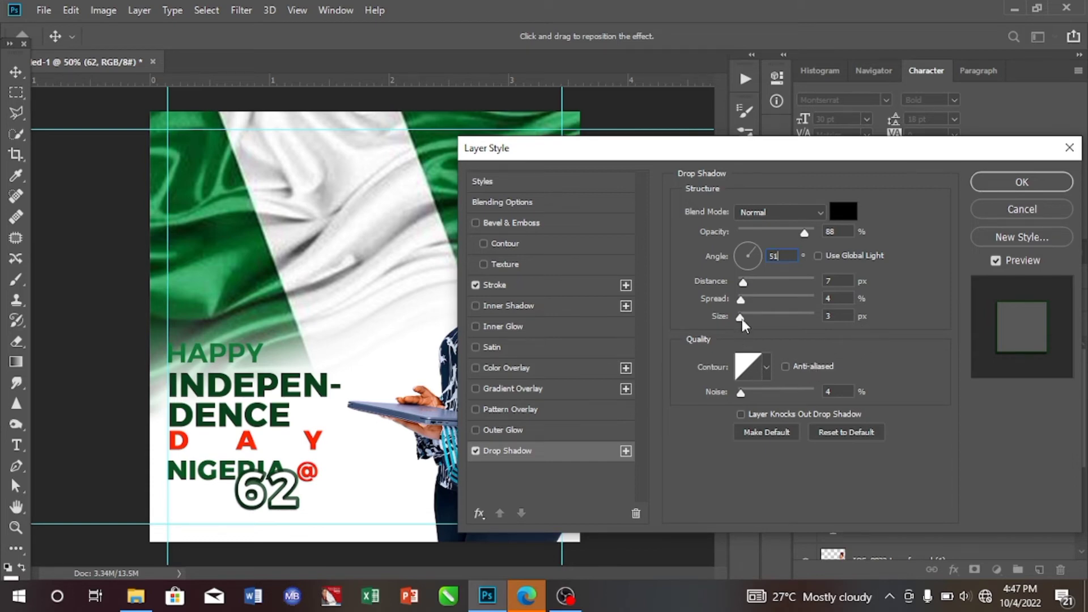
pyautogui.moveTo(742, 318)
pyautogui.mouseDown()
pyautogui.moveTo(757, 318)
pyautogui.moveTo(747, 320)
pyautogui.mouseUp()
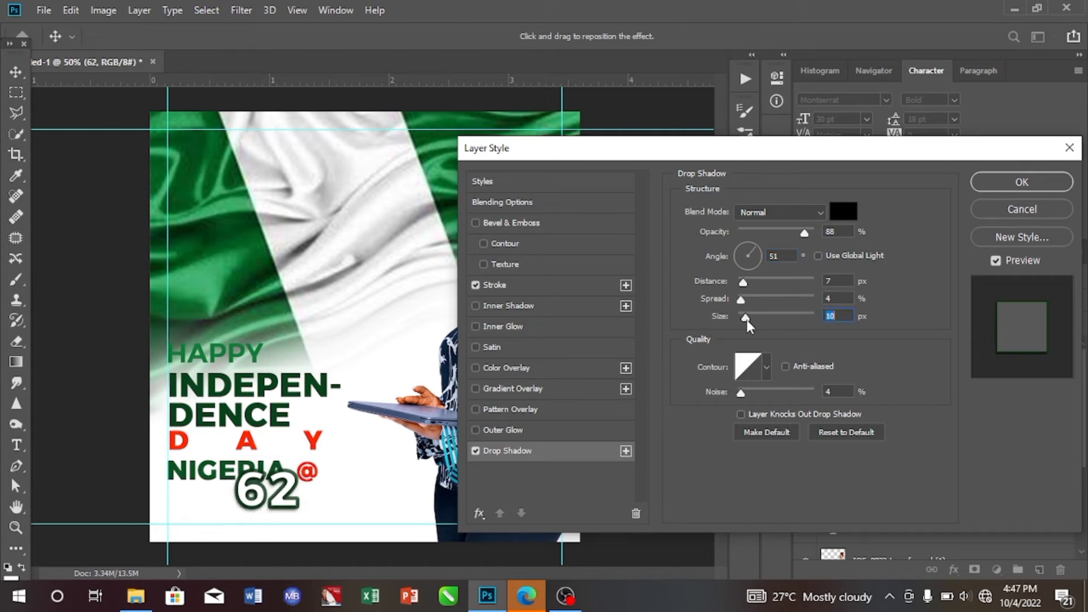
pyautogui.moveTo(743, 280); pyautogui.dragTo(751, 284)
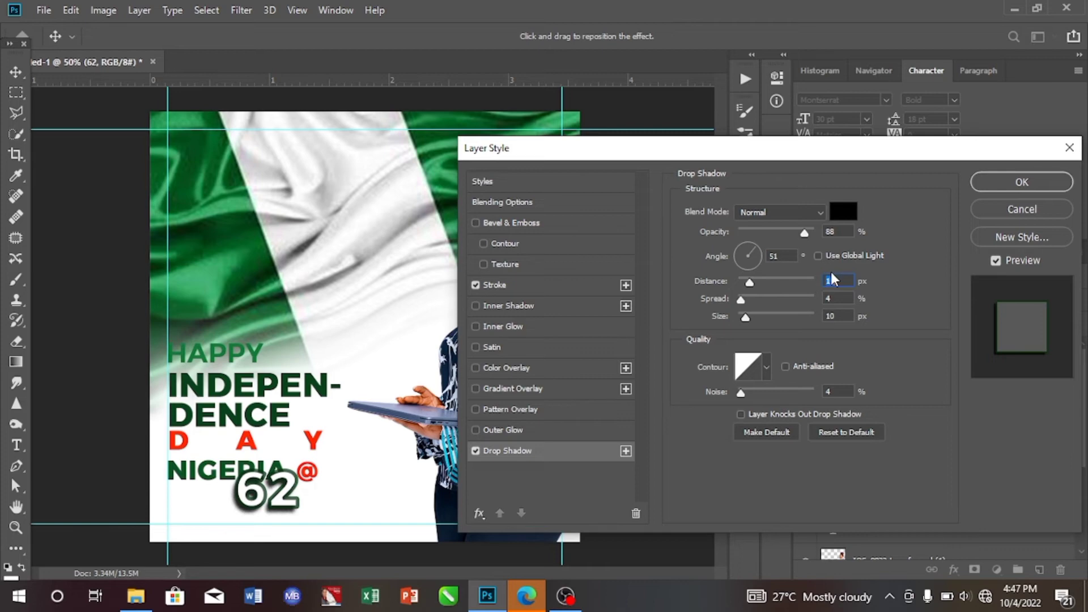
# Colour the 62 drop shadow #064a1e, sampled from the flag, and move the 62 beneath NIGERIA near the left margin guide
pyautogui.click(844, 212)
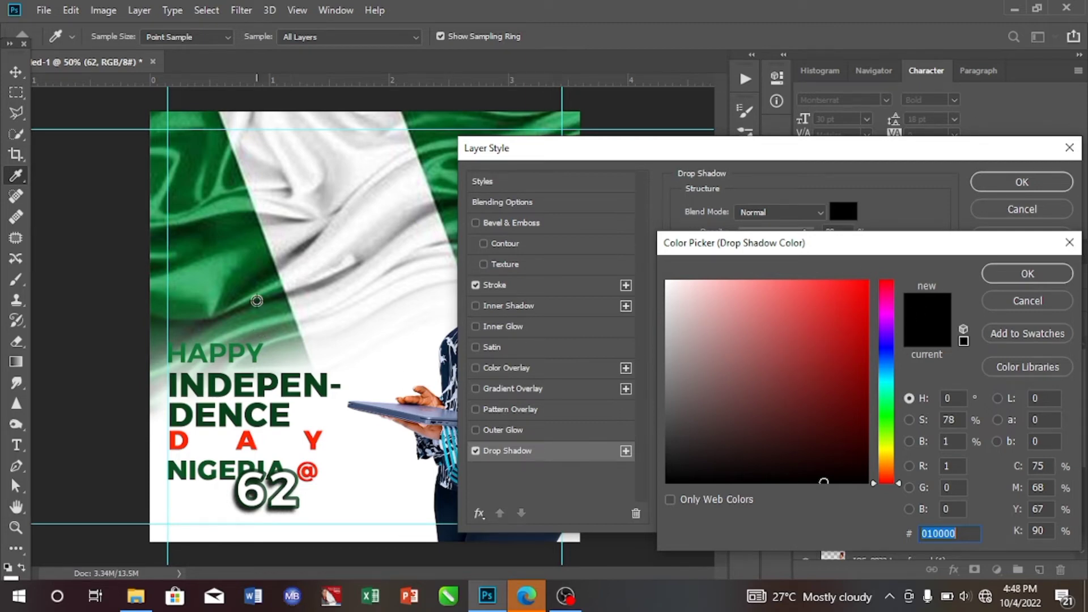
pyautogui.click(247, 275)
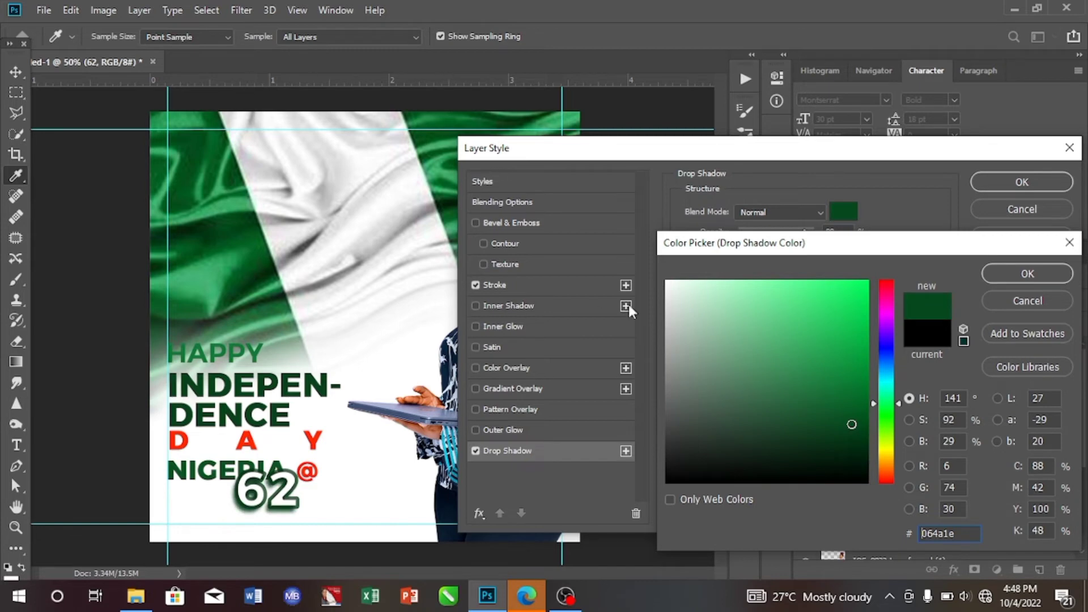
pyautogui.click(1015, 273)
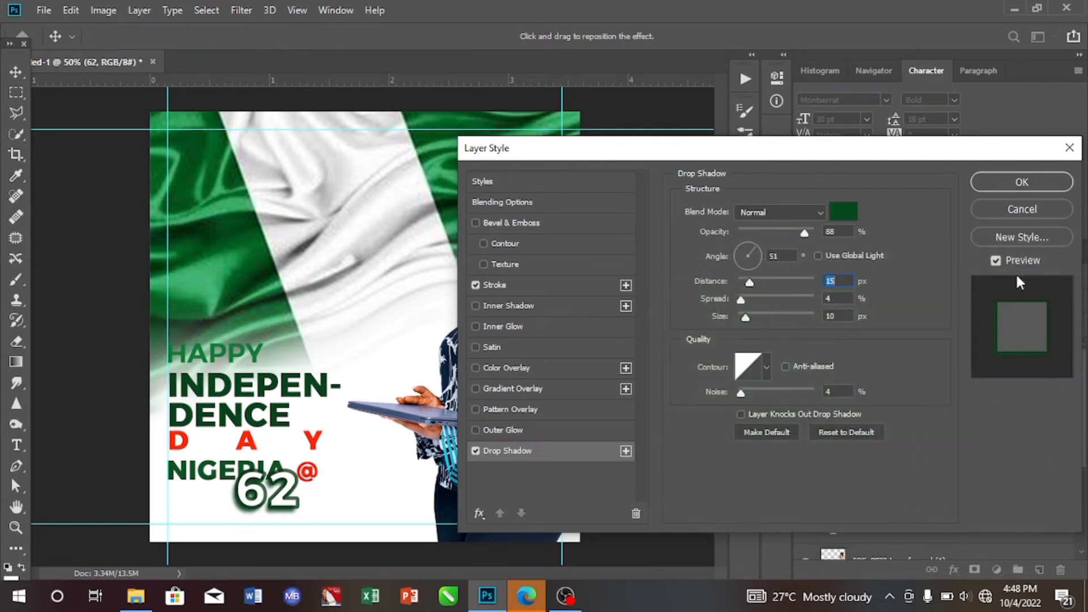
pyautogui.click(1029, 183)
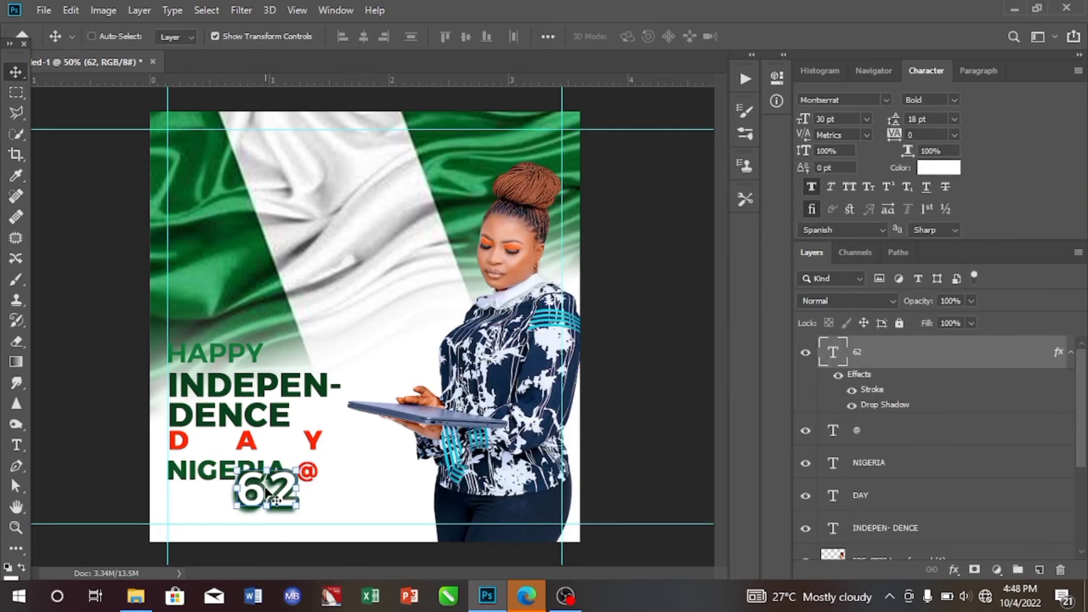
pyautogui.moveTo(264, 490); pyautogui.dragTo(202, 508)
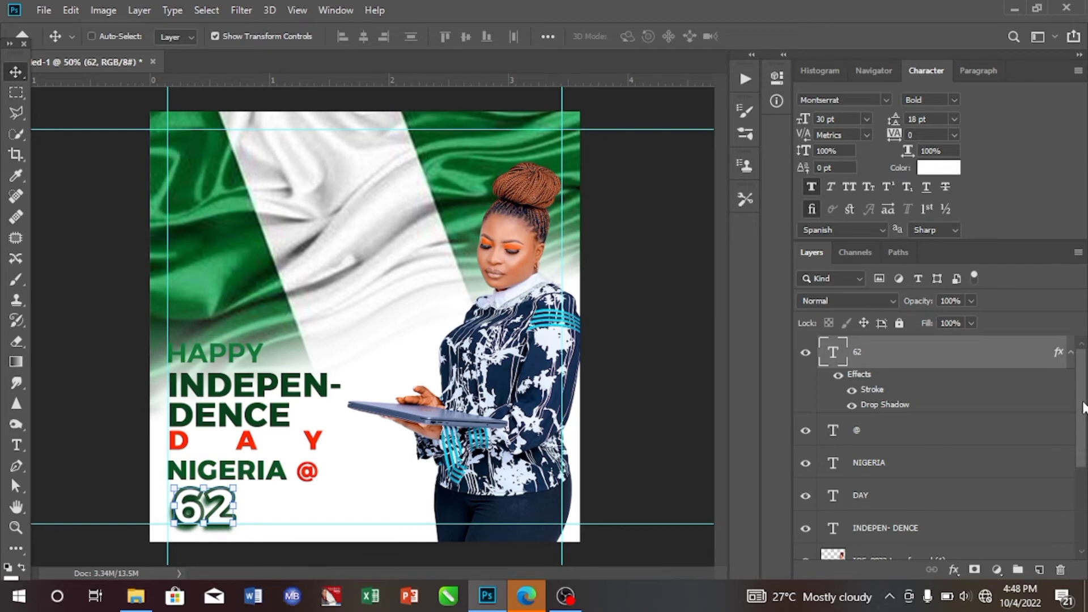
# Recolour the HAPPY text #0b5425, sampled from the NIGERIA text
pyautogui.moveTo(1083, 408); pyautogui.dragTo(1087, 455)
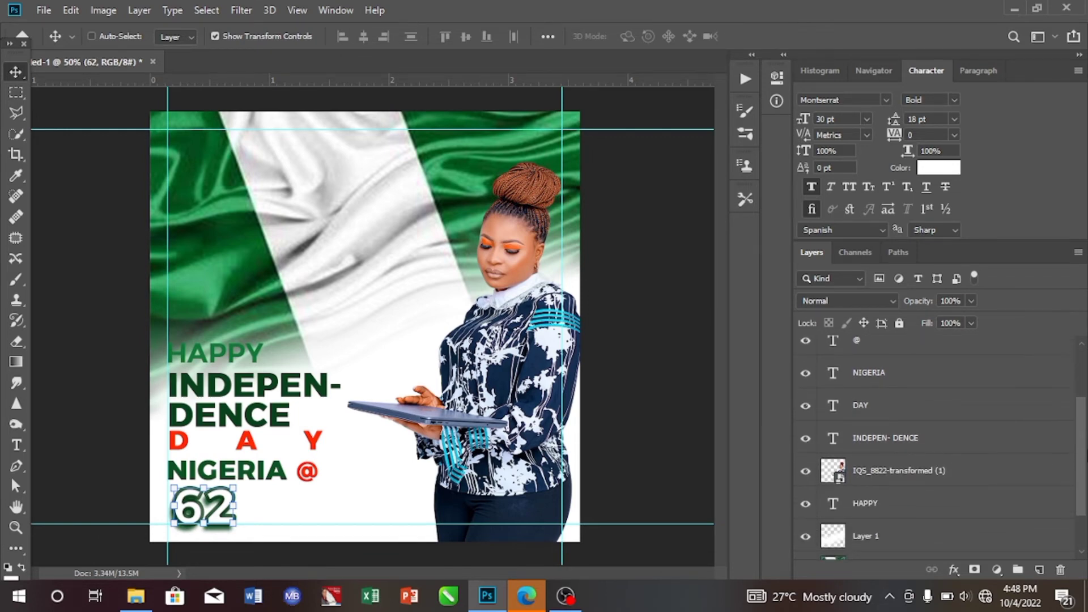
pyautogui.click(916, 508)
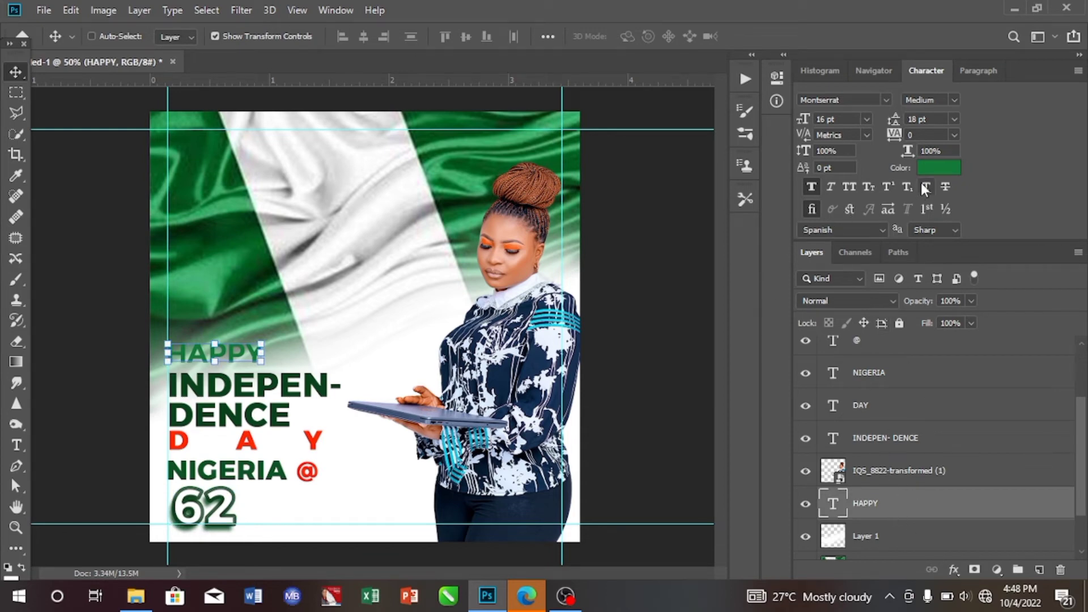
pyautogui.click(938, 168)
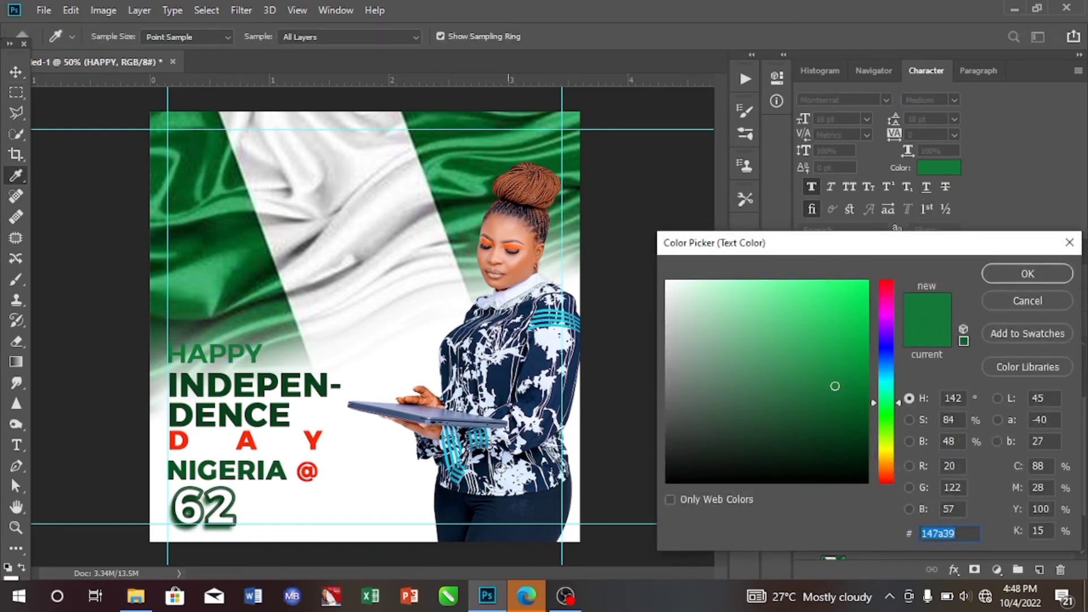
pyautogui.click(272, 473)
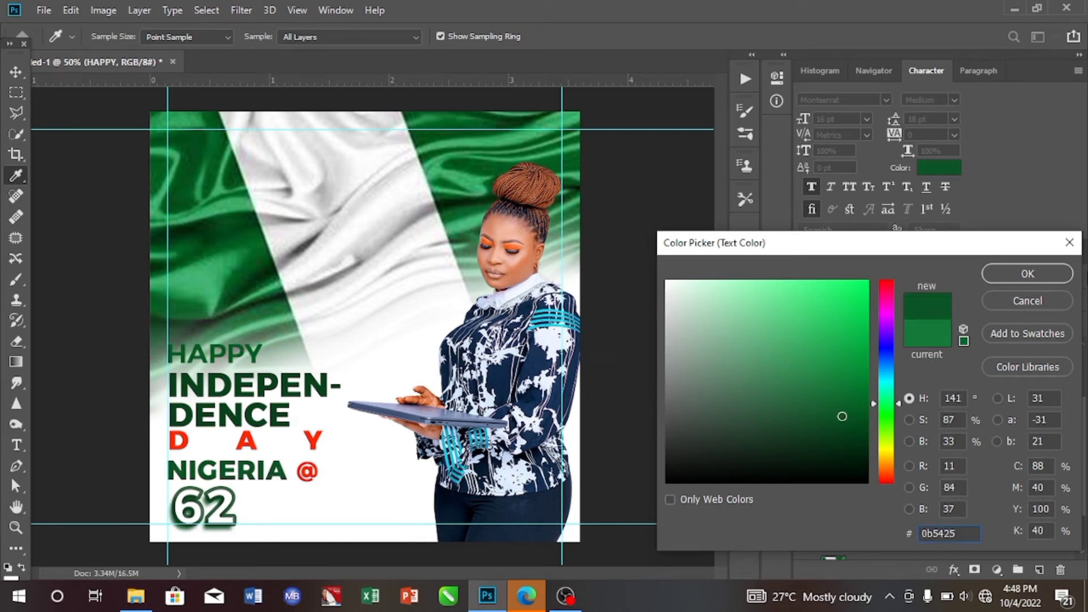
pyautogui.click(1024, 274)
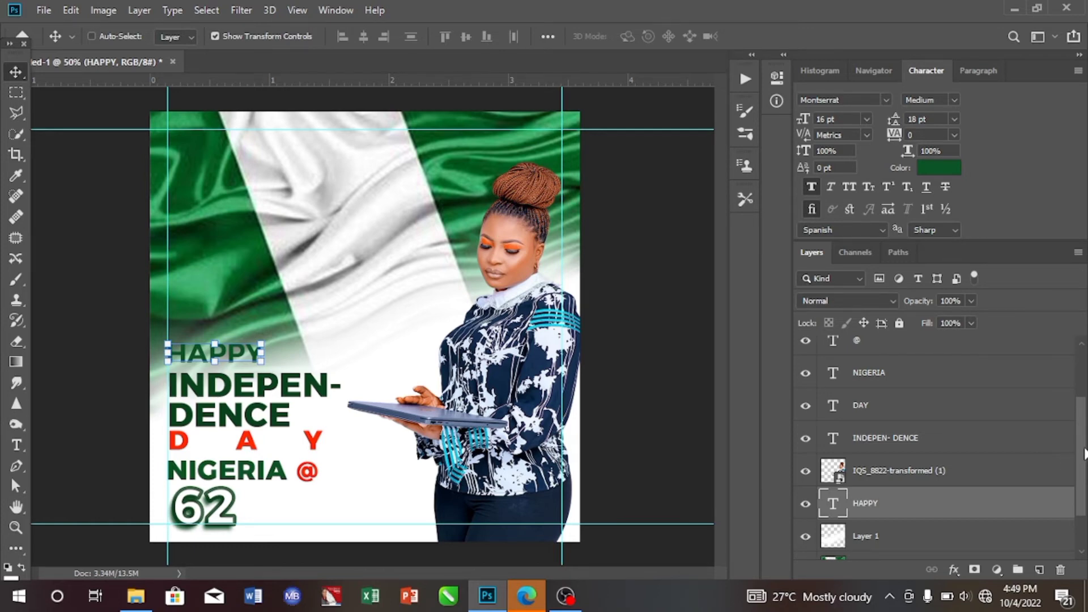
# Nudge the 62 text left to line it up with the left margin guide
pyautogui.scroll(3, 1083, 453)
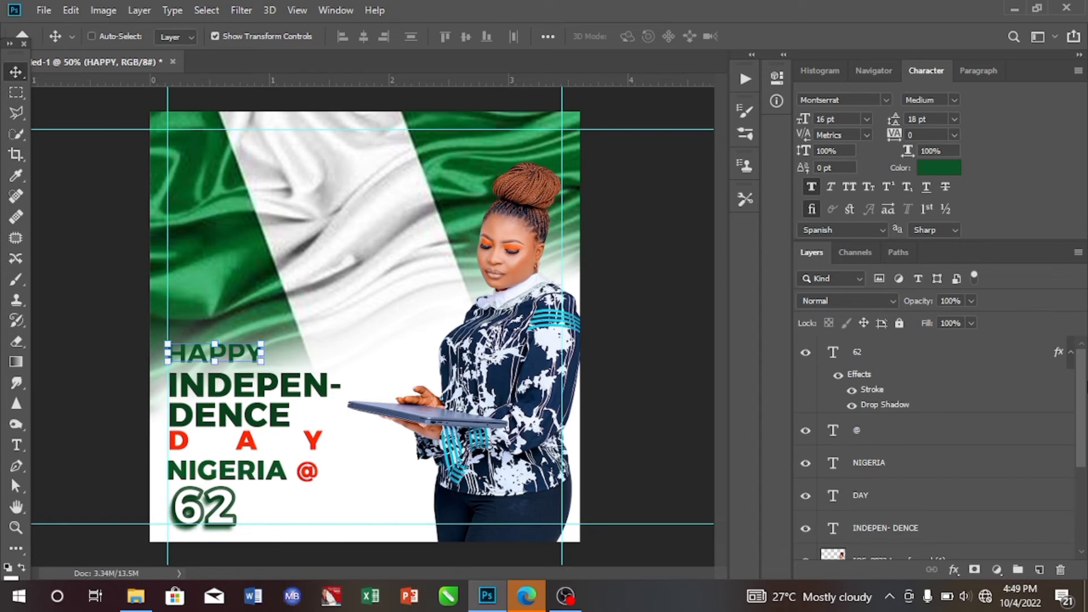
pyautogui.click(873, 354)
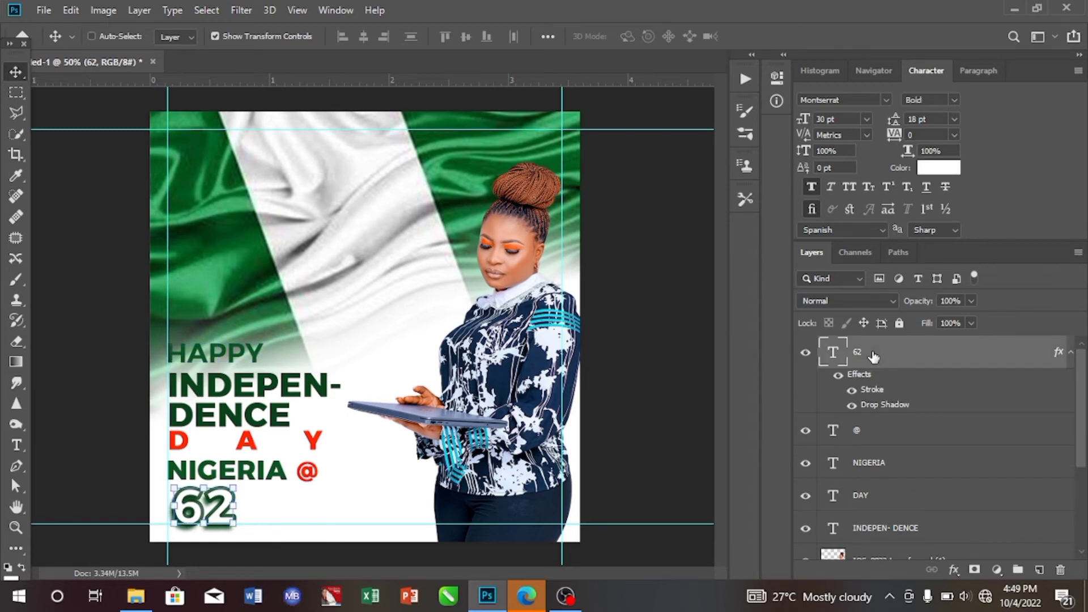
pyautogui.press('Left')
pyautogui.press('Left')
pyautogui.press('Left')
pyautogui.press('Left')
pyautogui.press('Left')
pyautogui.press('Left')
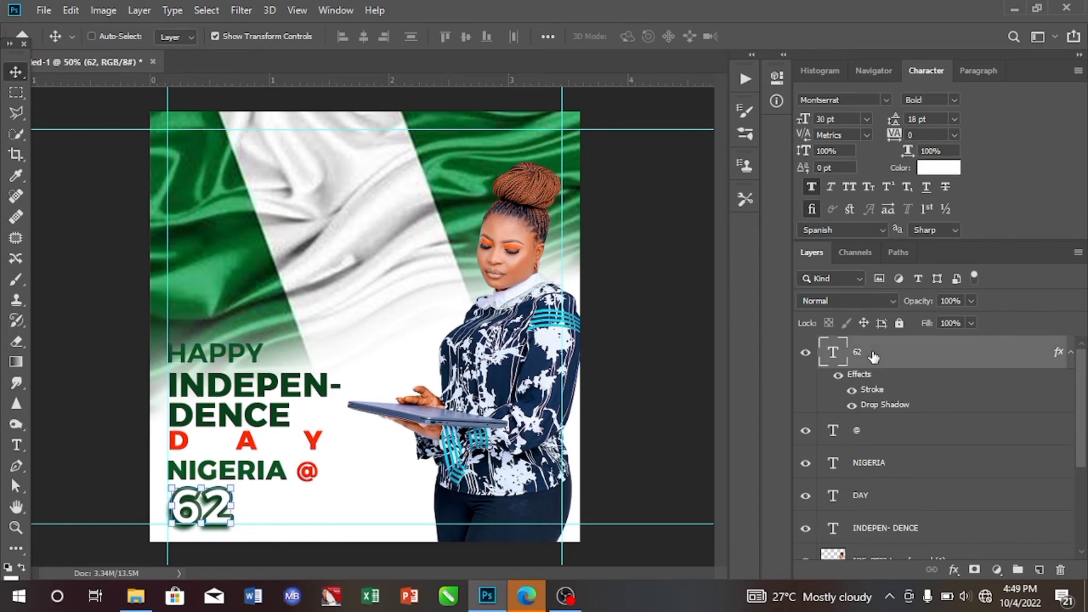
pyautogui.press('Left')
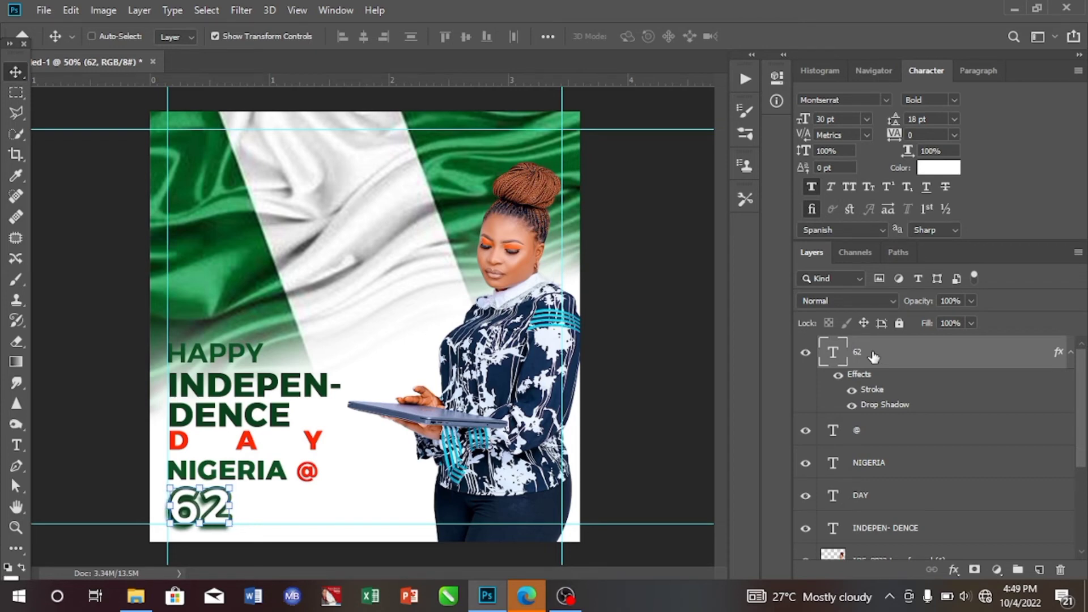
pyautogui.press('Left')
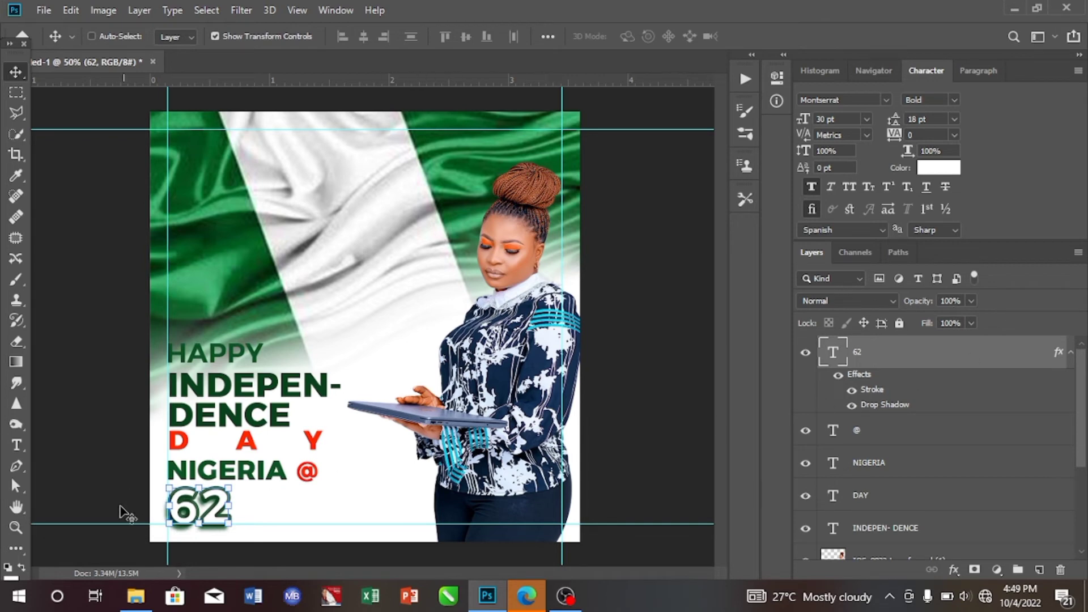
# Draw a rectangle about 358 x 44 px across the woman's lower torso and fill it #08431d, sampled from the INDEPENDENCE text
pyautogui.click(20, 547)
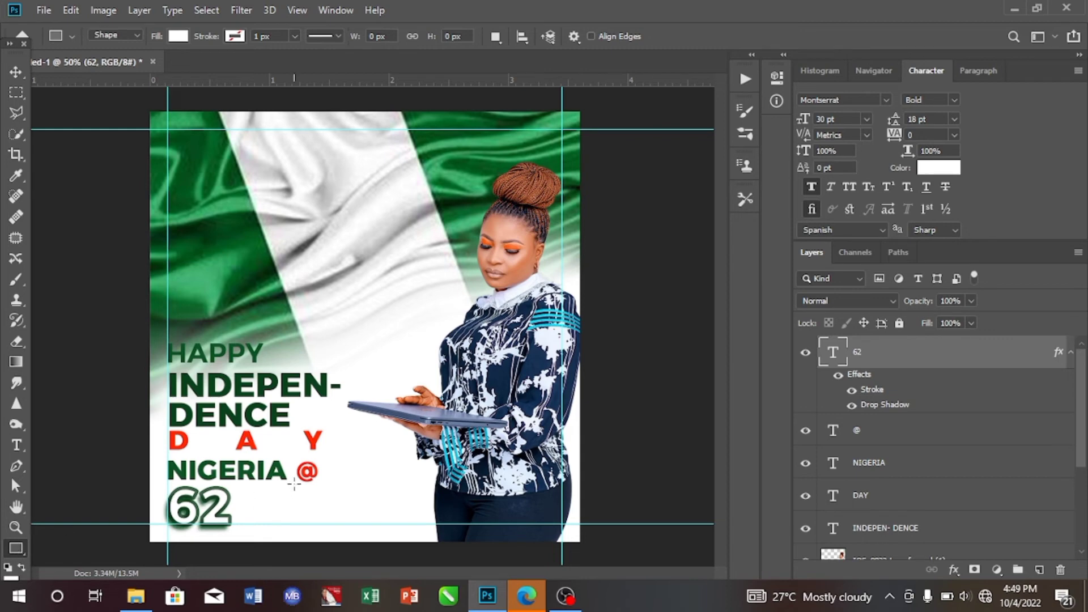
pyautogui.moveTo(441, 454); pyautogui.dragTo(584, 472)
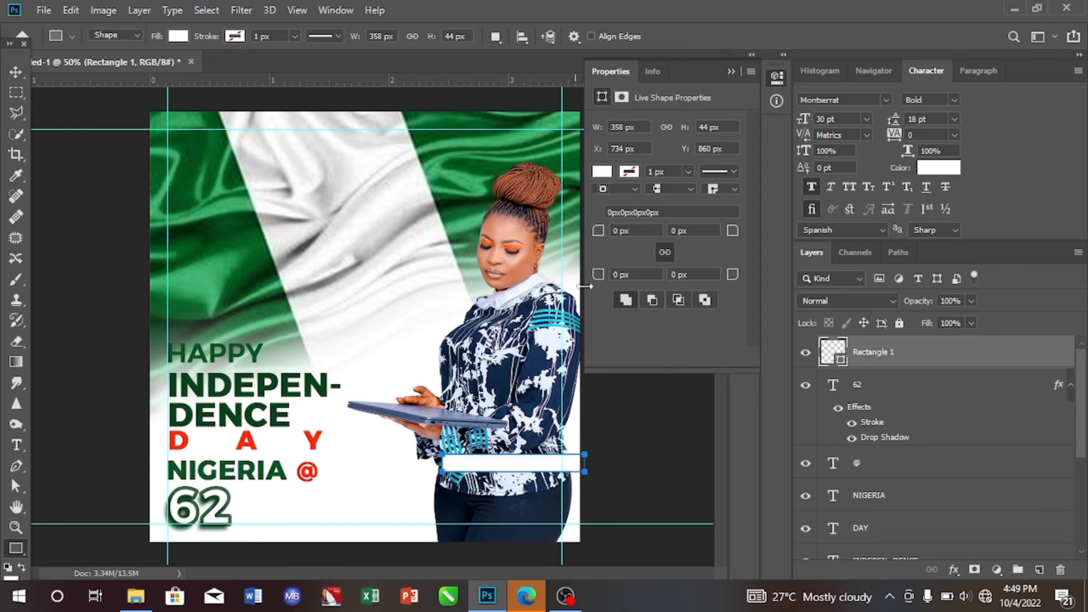
pyautogui.click(602, 172)
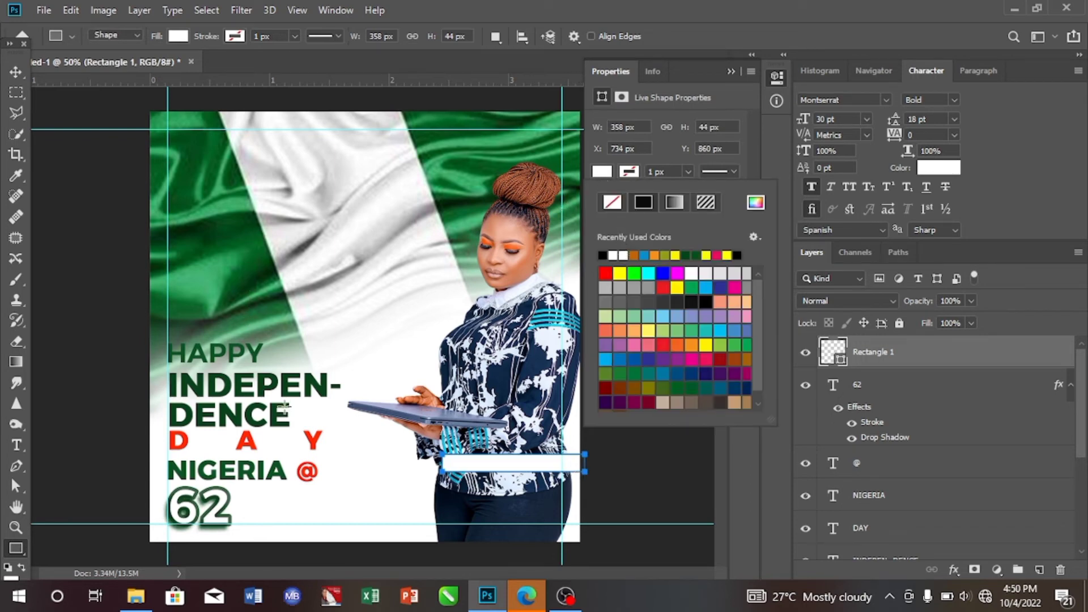
pyautogui.click(753, 202)
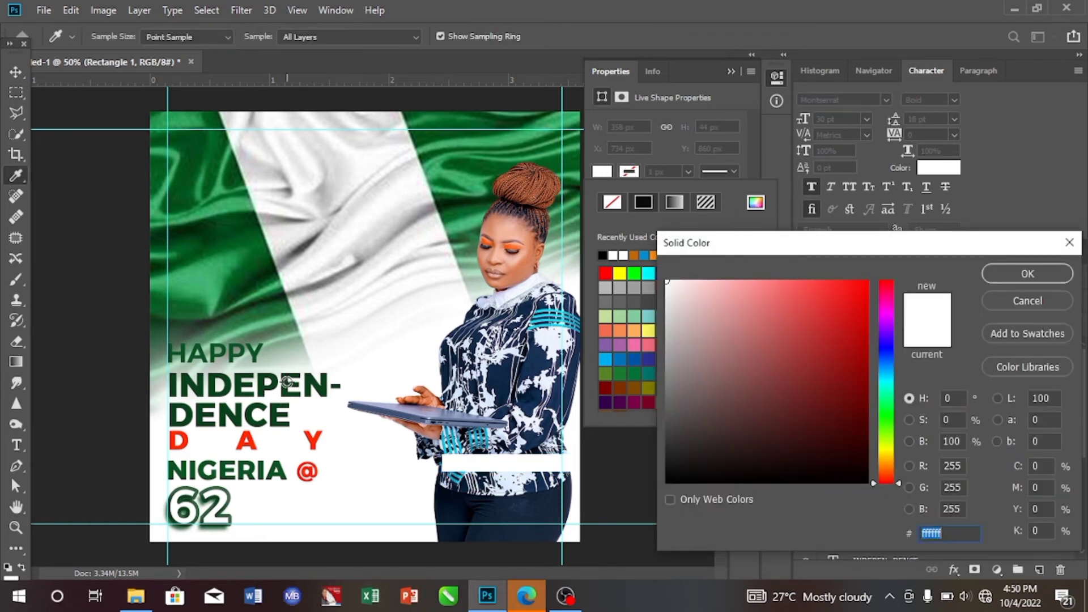
pyautogui.click(286, 376)
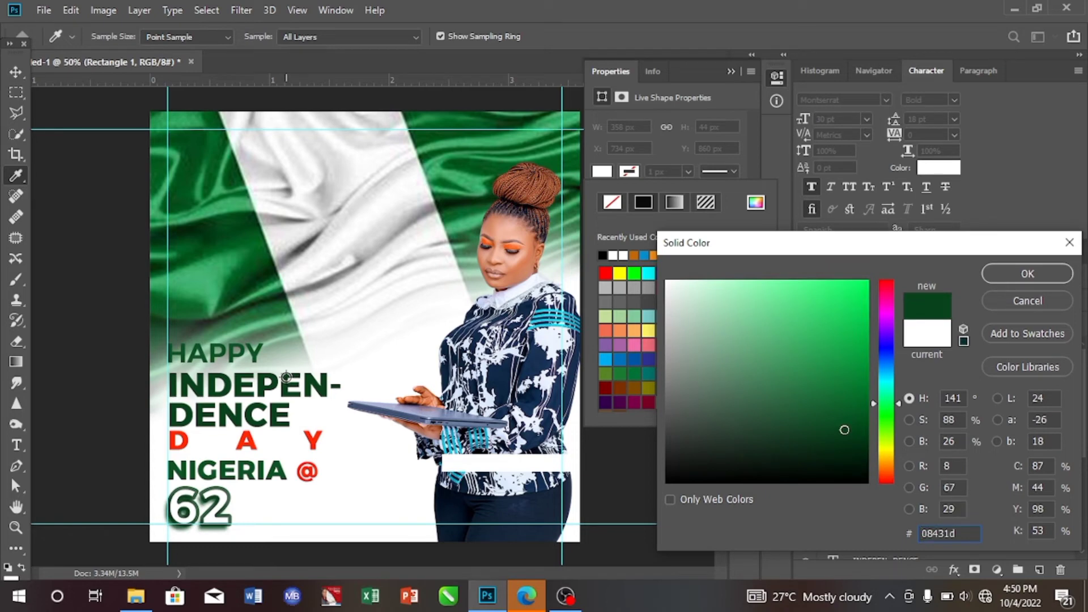
pyautogui.click(1015, 273)
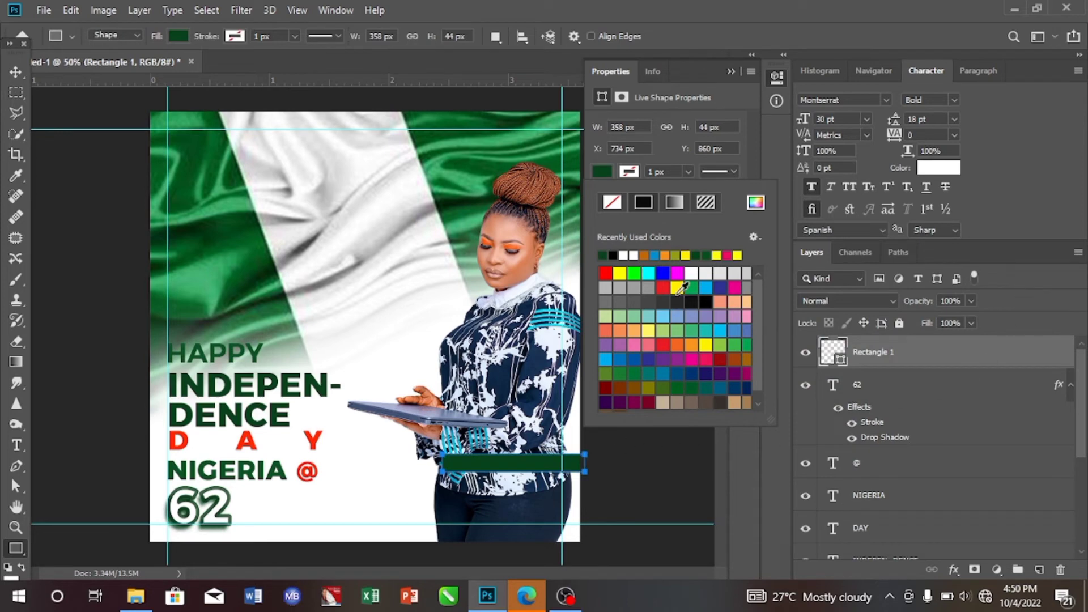
pyautogui.click(627, 173)
pyautogui.click(629, 172)
pyautogui.click(628, 172)
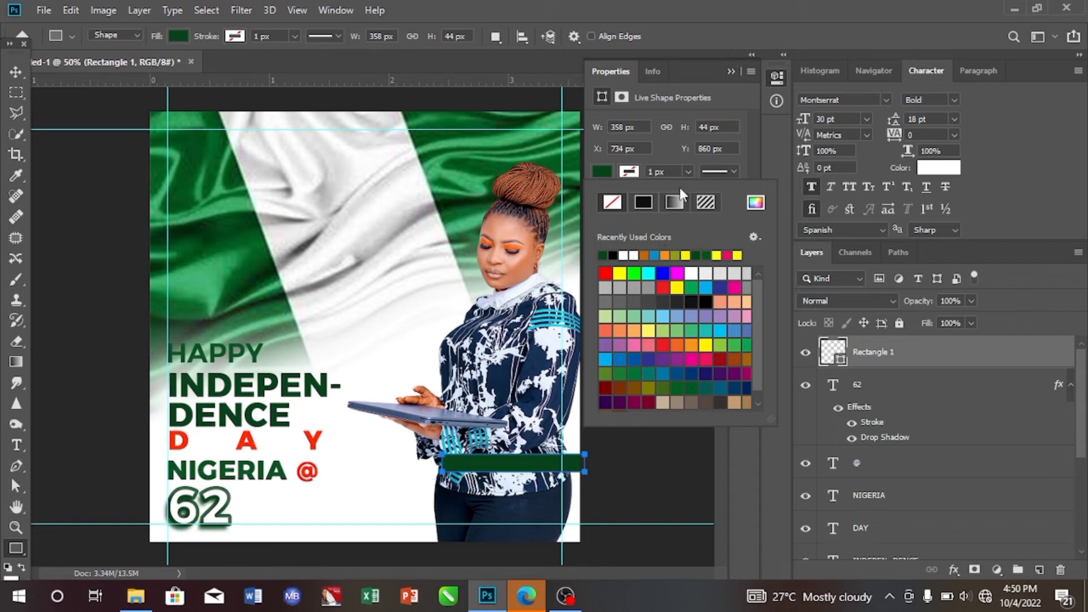
pyautogui.click(730, 70)
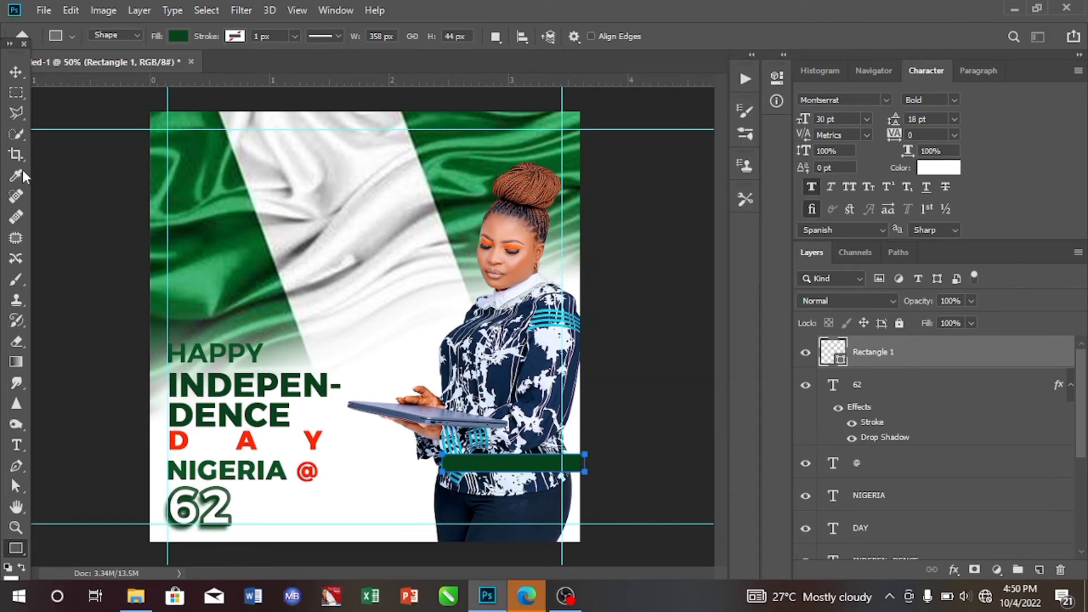
# Add a white Montserrat Bold text line reading RAPHICSCOMFORT below NIGERIA @, across the woman's lower torso
pyautogui.click(16, 70)
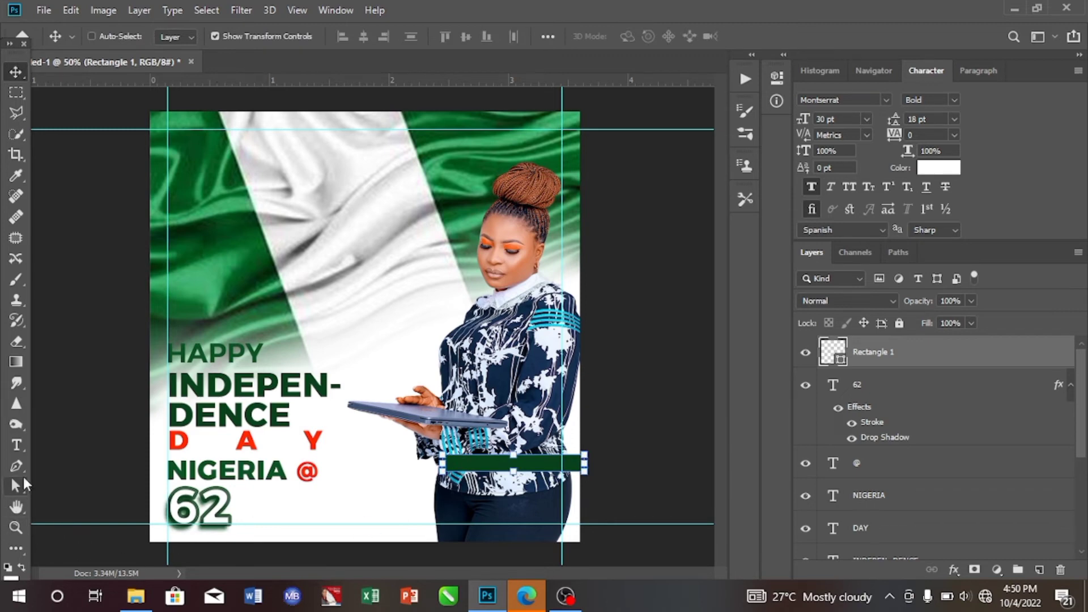
pyautogui.click(17, 446)
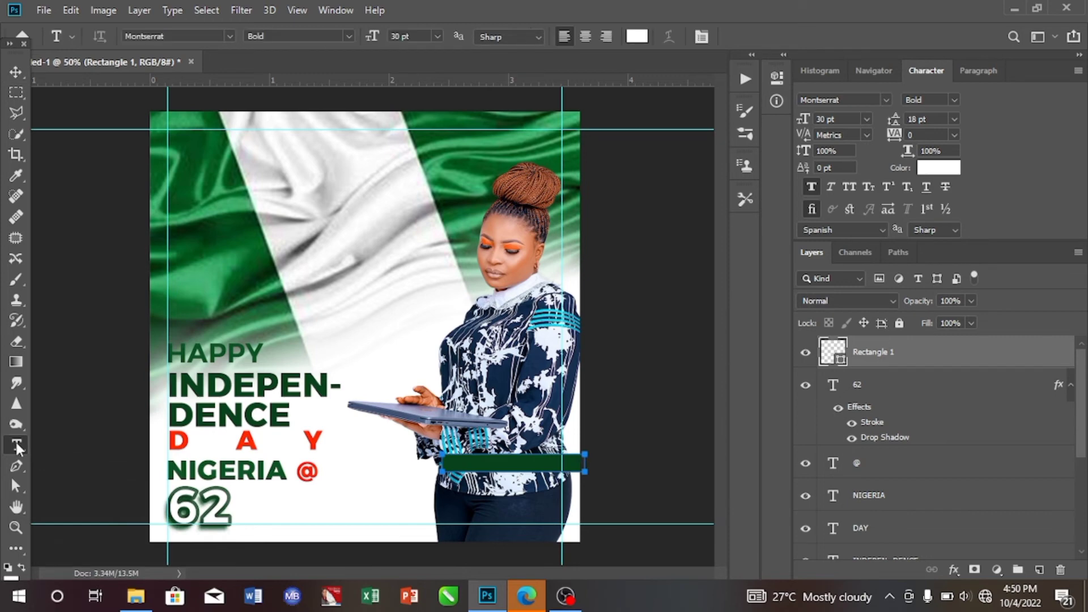
pyautogui.click(369, 479)
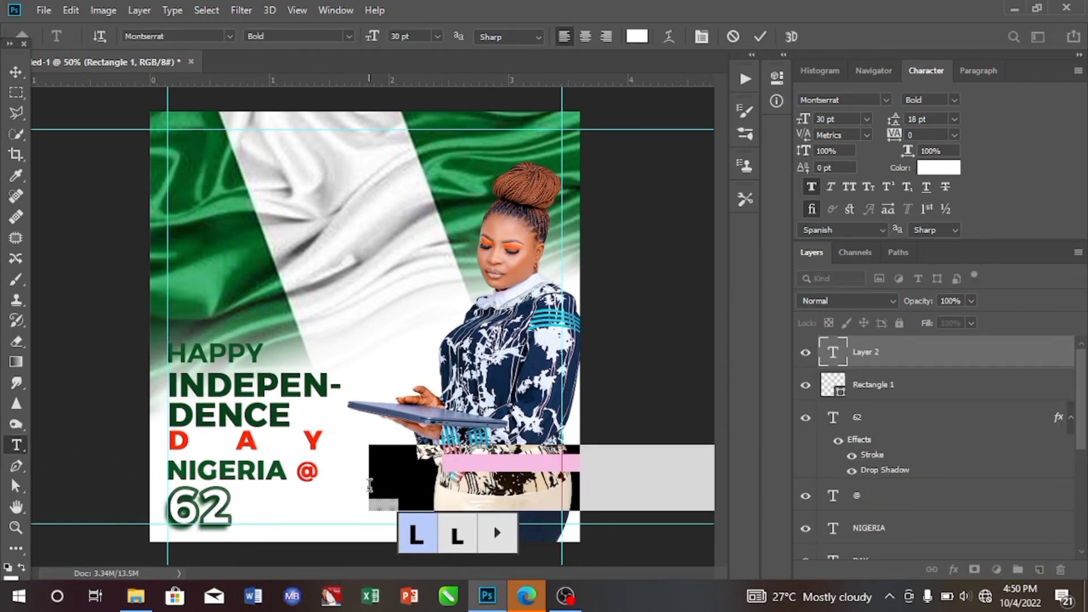
pyautogui.write('HAP')
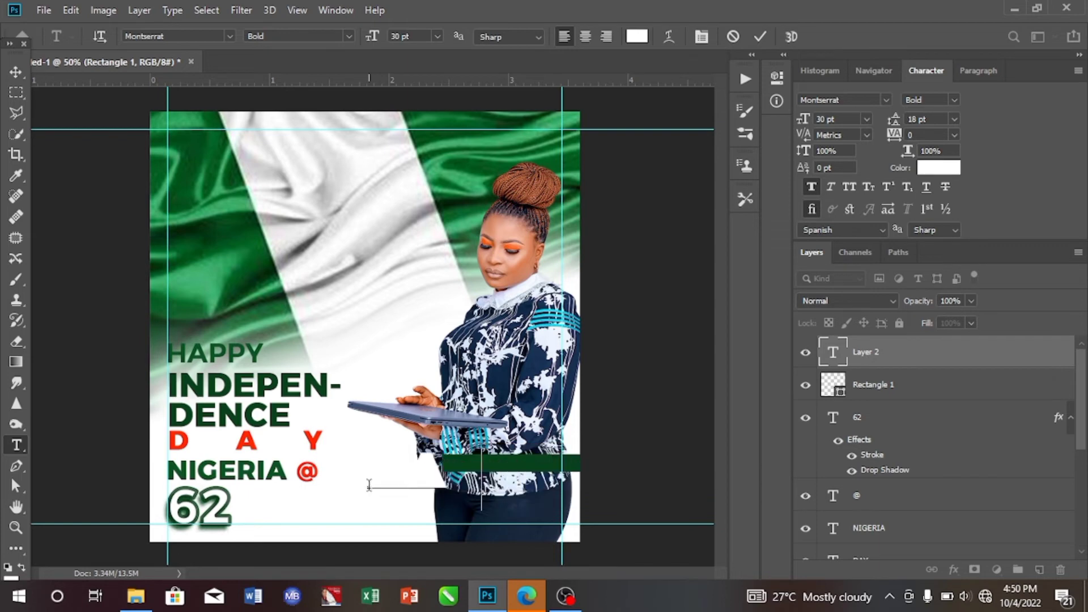
pyautogui.write('HICS')
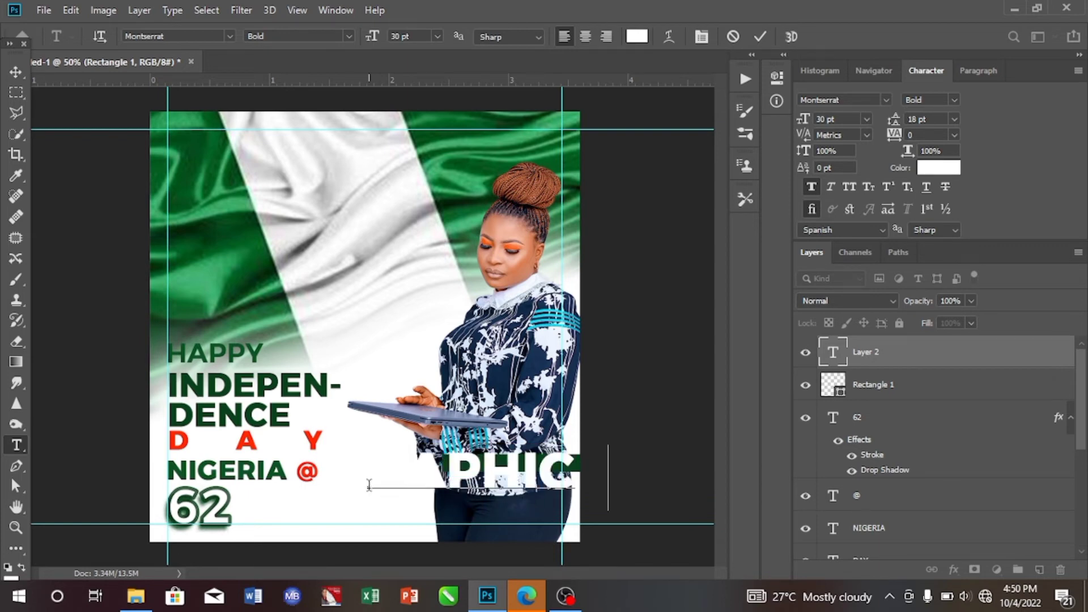
pyautogui.write('CO')
pyautogui.write('N')
pyautogui.click(17, 69)
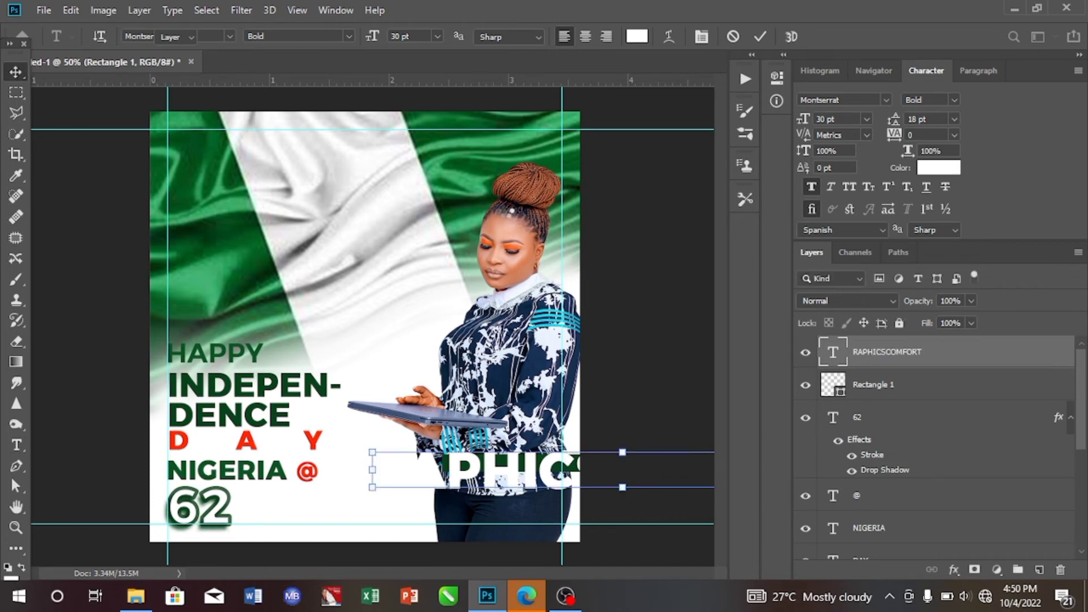
# Reduce the RAPHICSCOMFORT text to 10 pt, place it over the green bar and lower its size to 9 pt
pyautogui.click(866, 119)
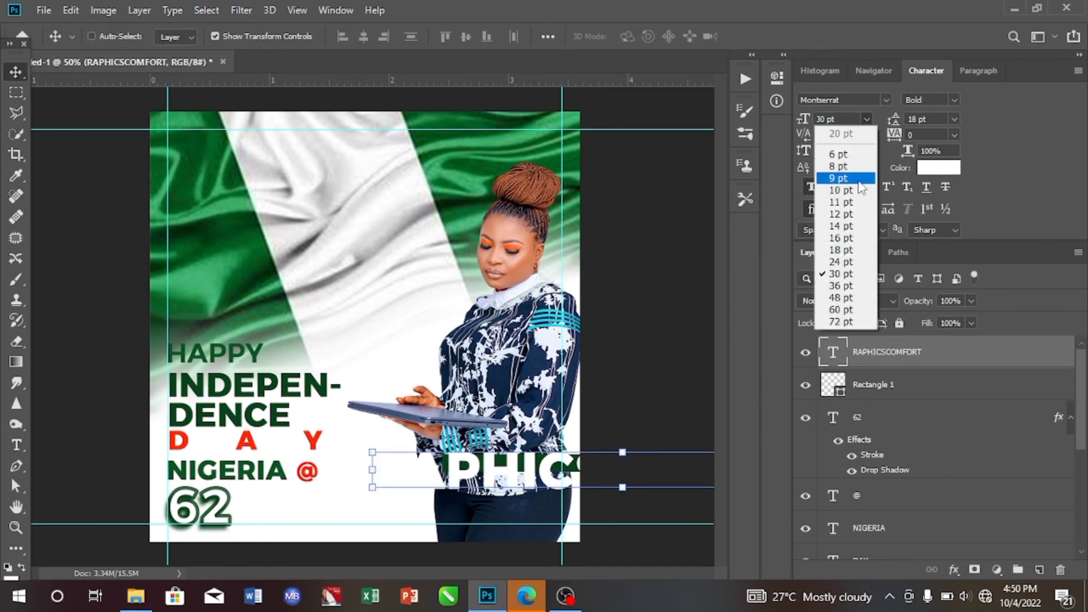
pyautogui.click(839, 190)
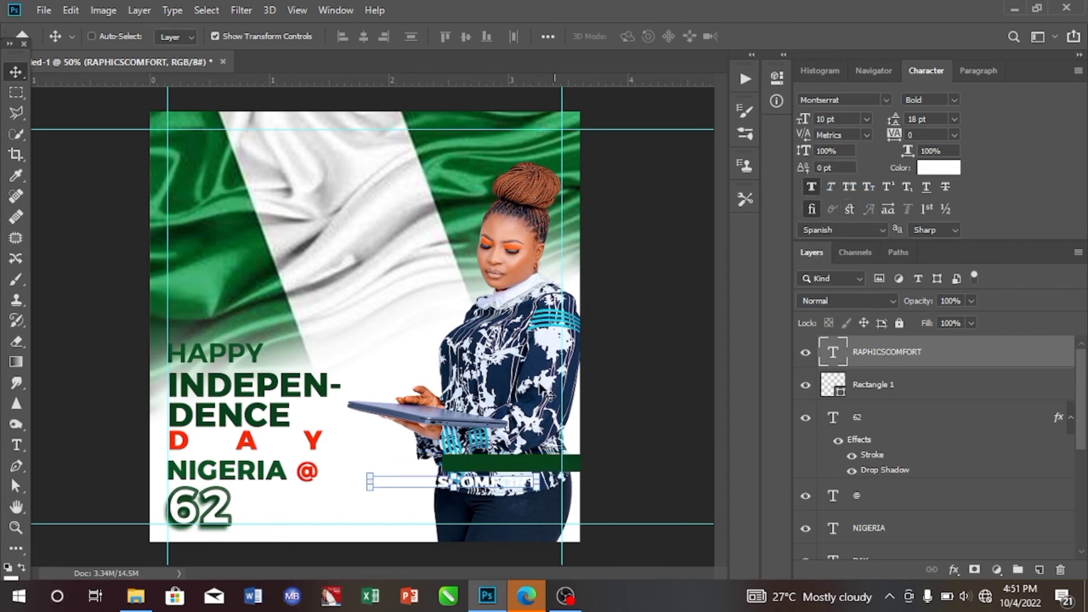
pyautogui.moveTo(495, 491); pyautogui.dragTo(584, 463)
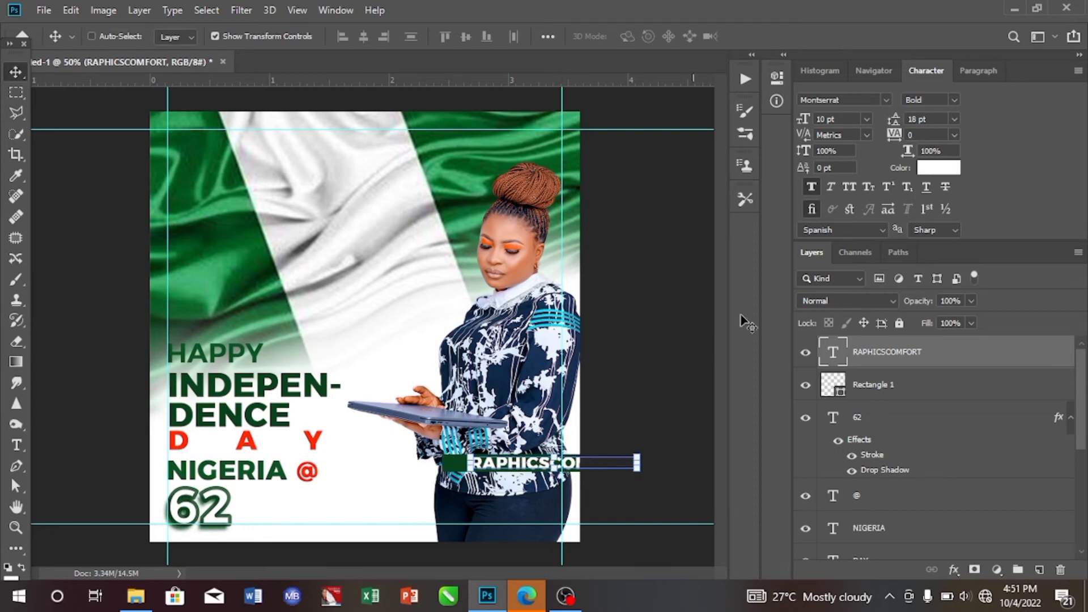
pyautogui.click(867, 121)
pyautogui.click(855, 178)
# Stretch the green bar leftward to about 108% width and shift the RAPHICSCOMFORT text left along it
pyautogui.click(889, 384)
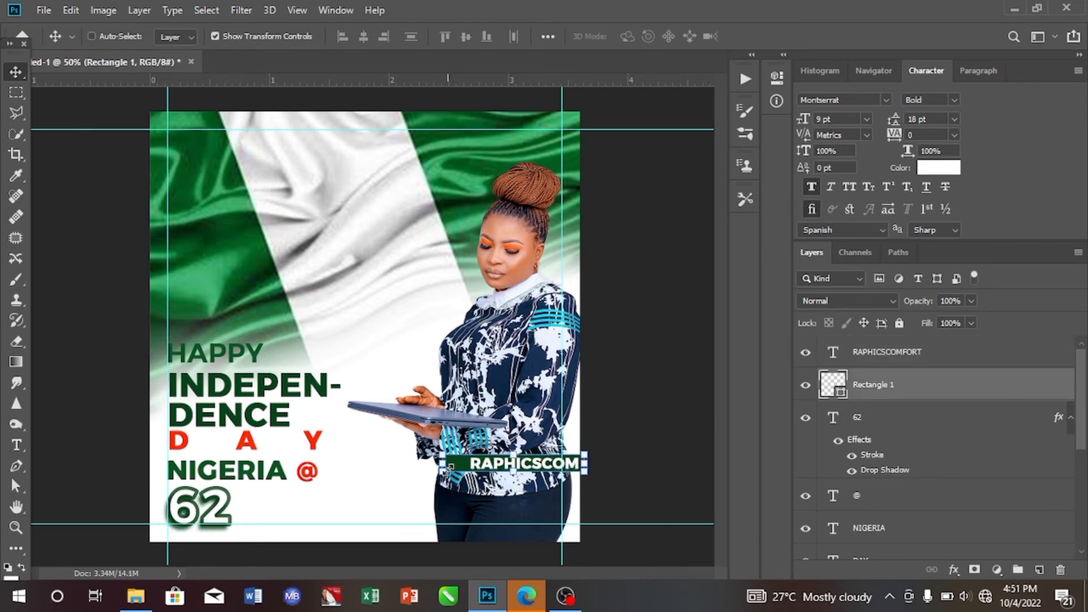
pyautogui.moveTo(442, 463); pyautogui.dragTo(431, 465)
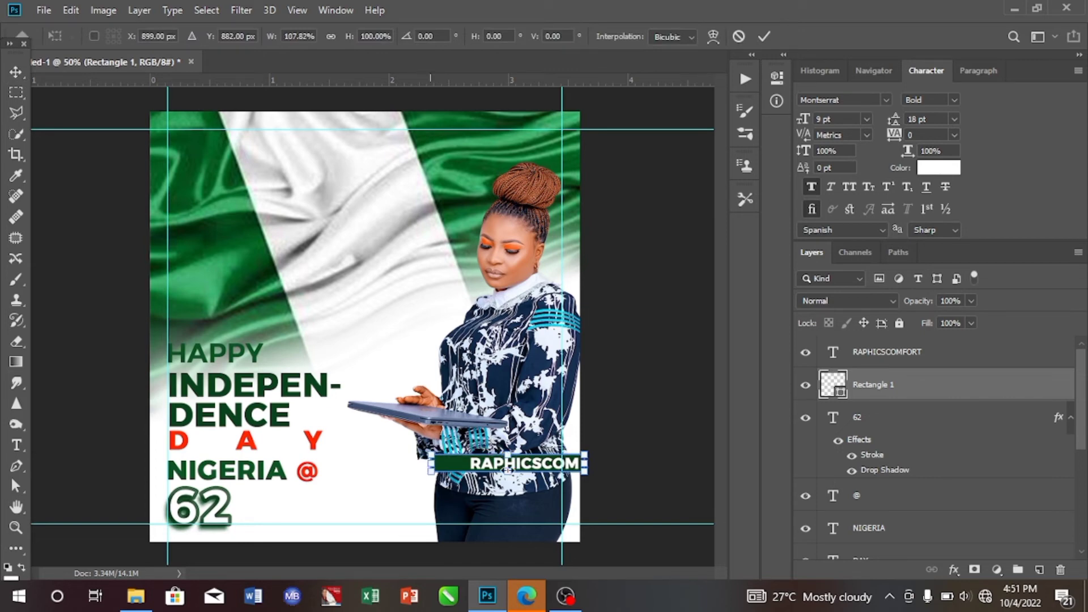
pyautogui.click(915, 357)
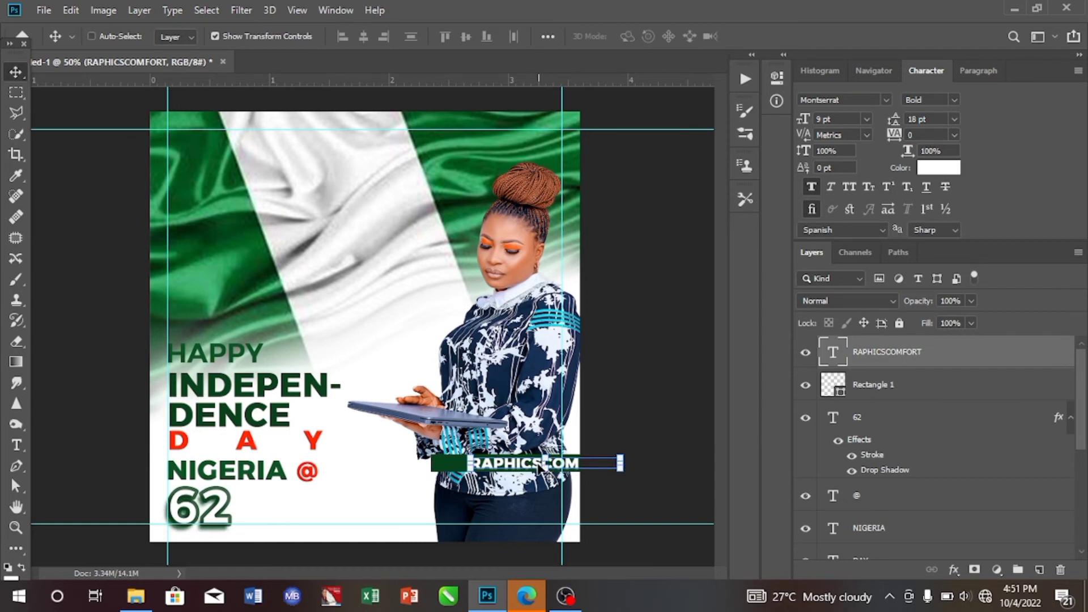
pyautogui.moveTo(527, 464)
pyautogui.mouseDown()
pyautogui.moveTo(496, 466)
pyautogui.moveTo(509, 465)
pyautogui.mouseUp()
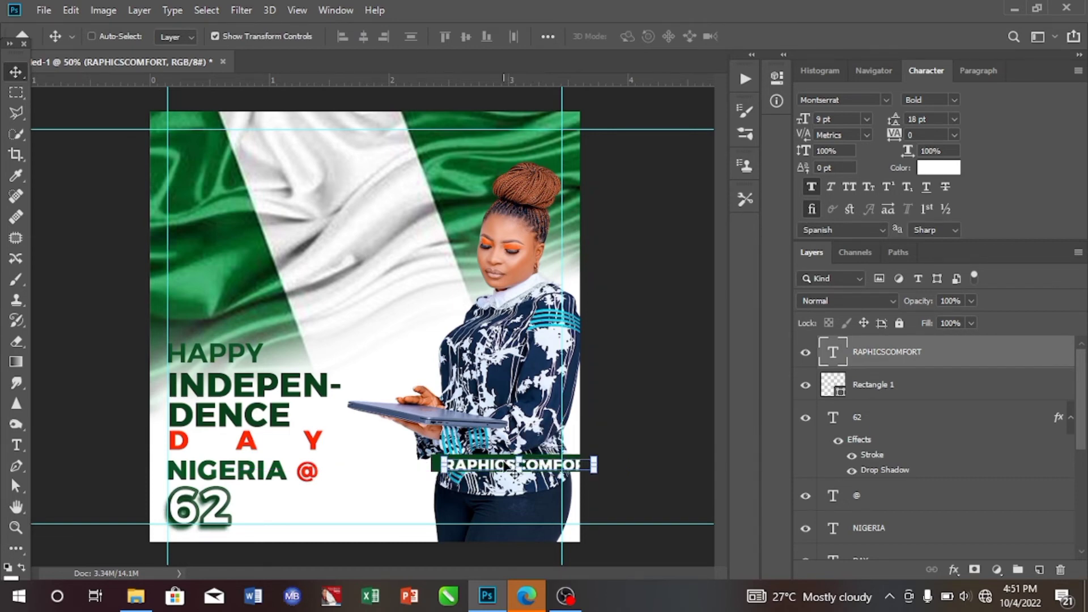
# Stretch the green bar upward to about 127% height and nudge the RAPHICSCOMFORT text up and left within it
pyautogui.click(872, 385)
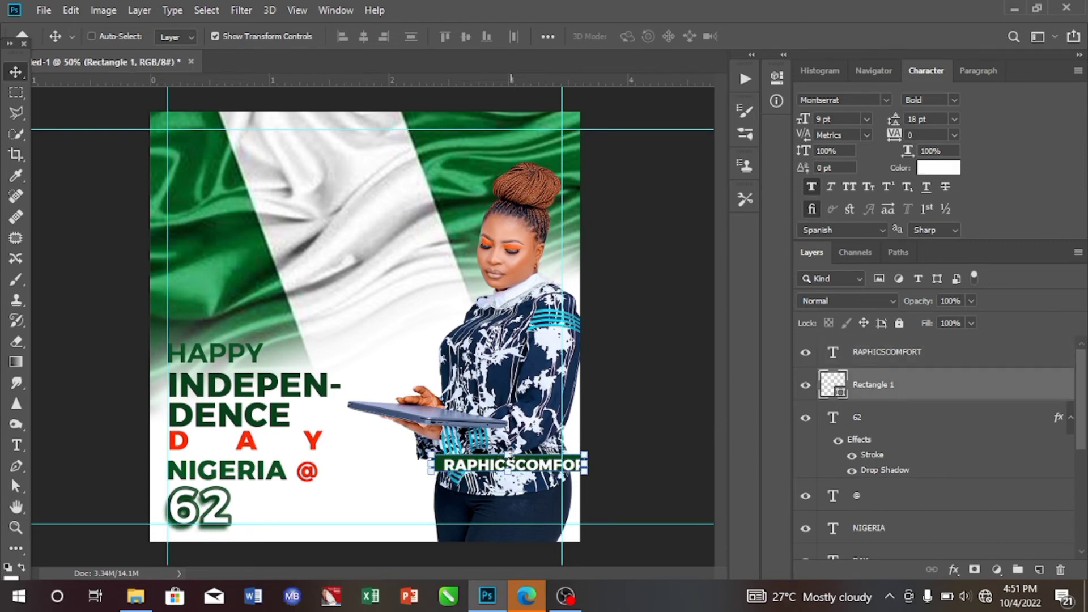
pyautogui.moveTo(509, 454); pyautogui.dragTo(507, 453)
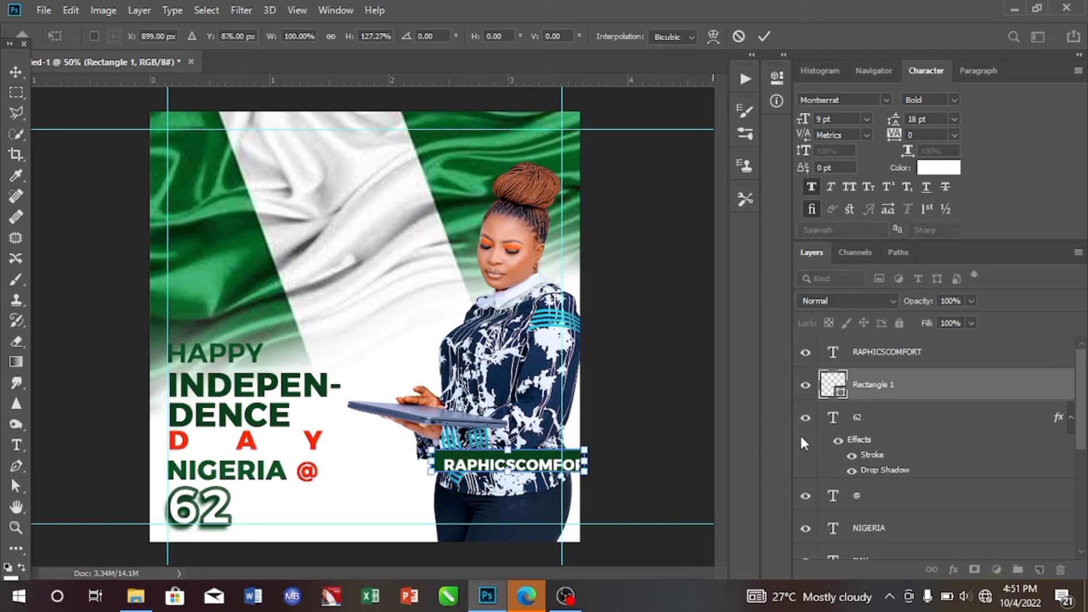
pyautogui.click(938, 358)
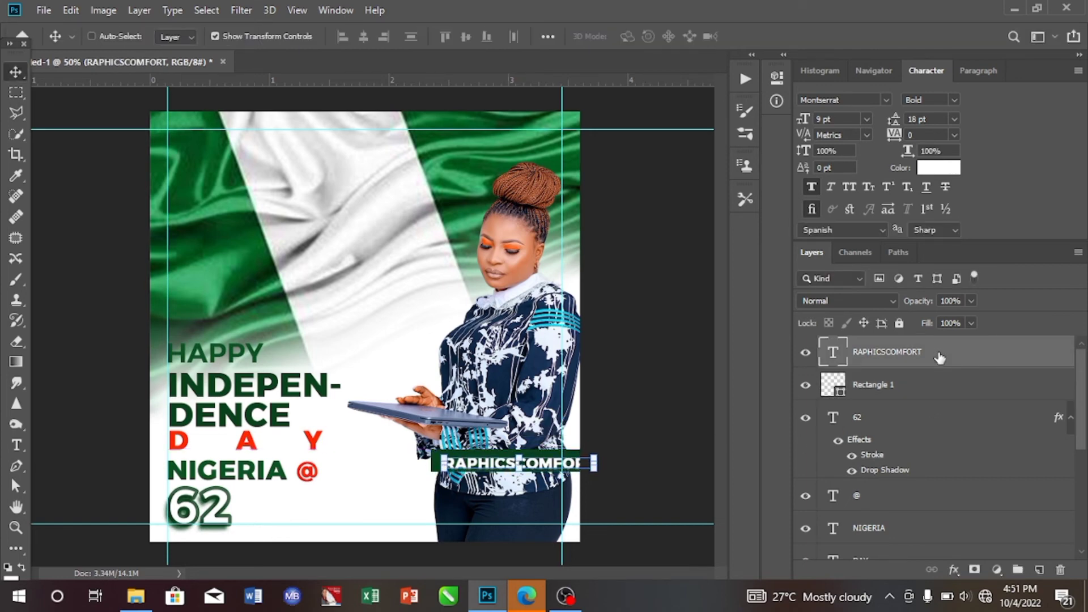
pyautogui.press('Up')
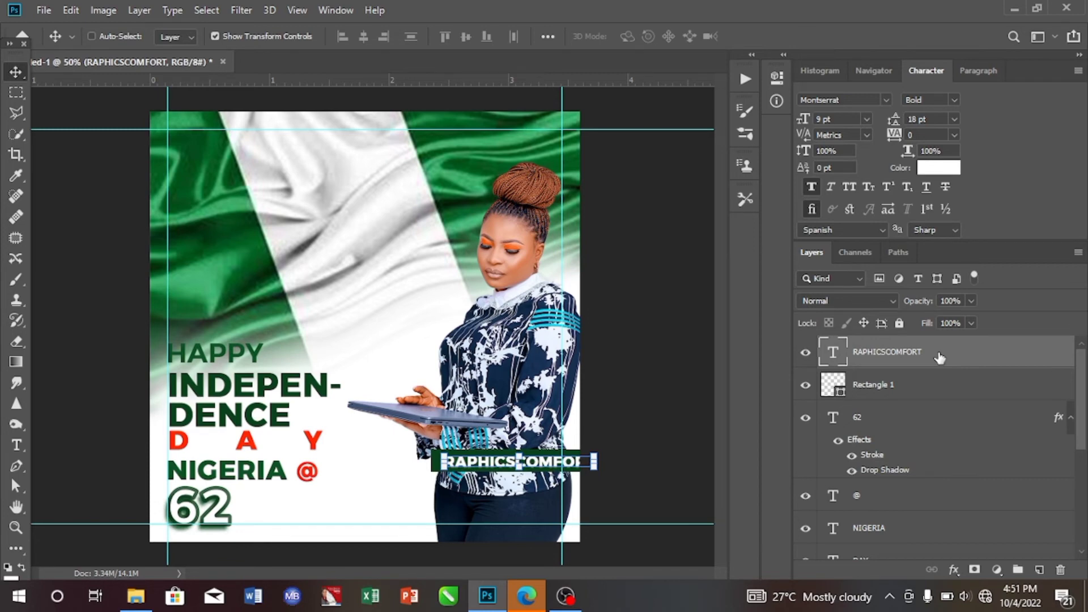
pyautogui.press('Left')
pyautogui.press('Left')
pyautogui.press('Left')
pyautogui.press('Left')
pyautogui.press('Left')
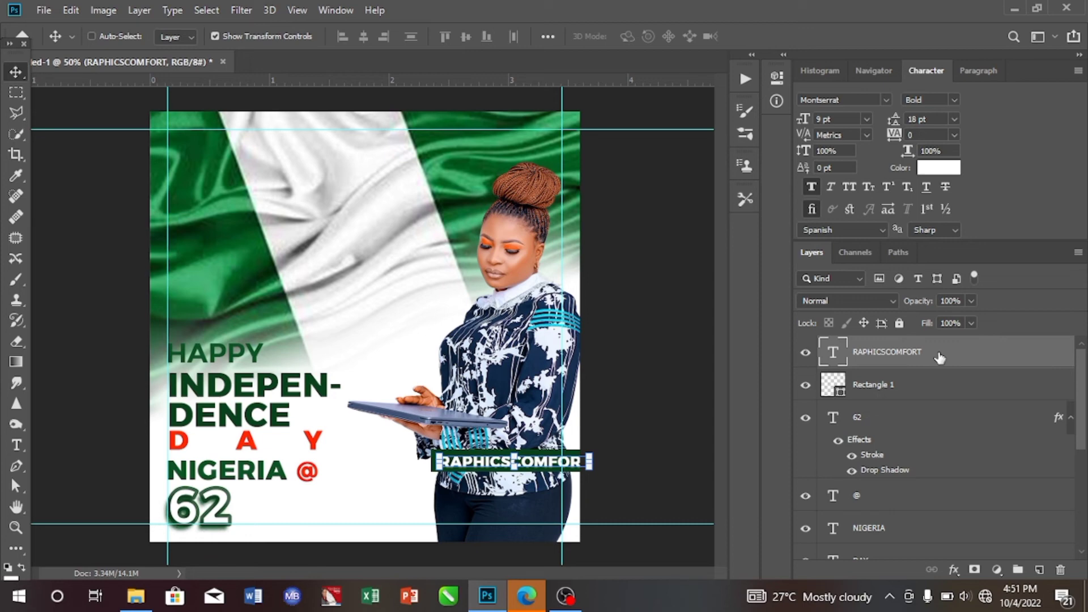
# Align the horizontal centres of the RAPHICSCOMFORT text and green bar, and nudge both further right over the canvas edge
pyautogui.keyDown('shift'); pyautogui.click(917, 391); pyautogui.keyUp('shift')
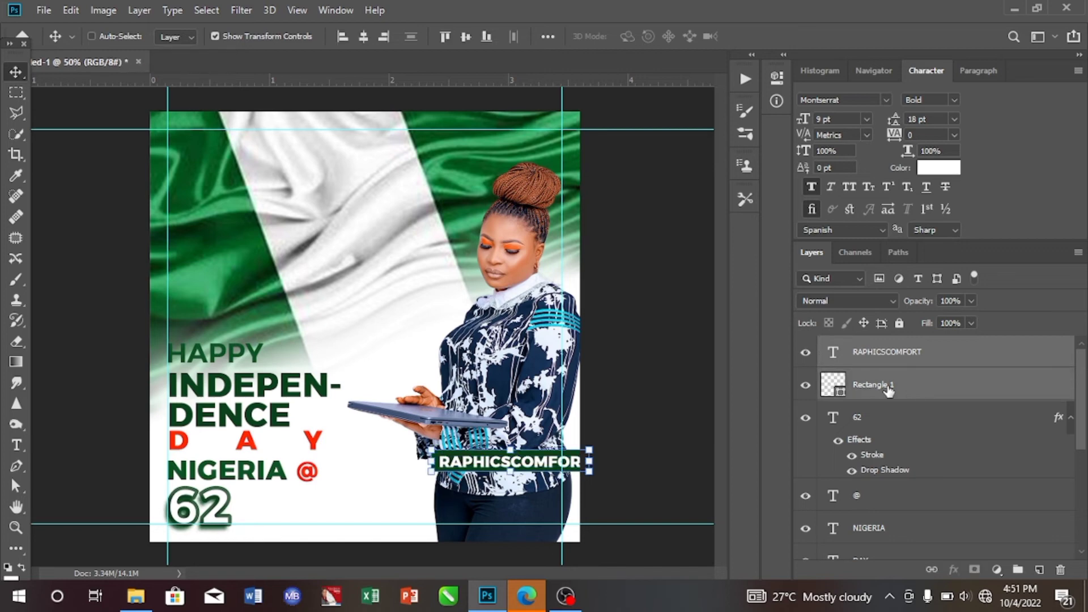
pyautogui.click(363, 43)
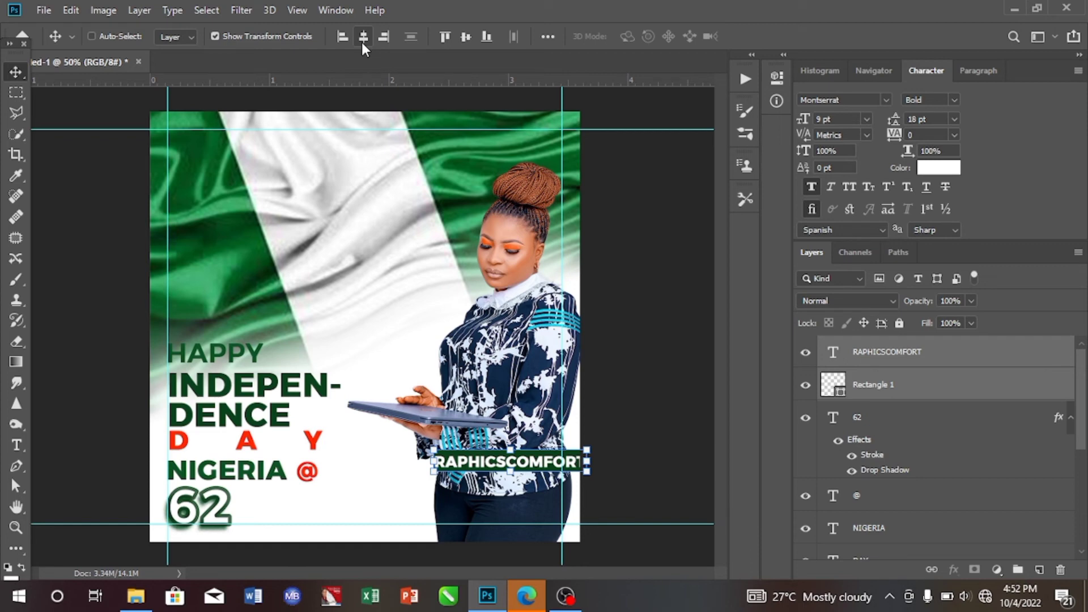
pyautogui.press('Right')
pyautogui.press('Right')
pyautogui.press('Right')
pyautogui.press('Right')
pyautogui.press('Right')
pyautogui.press('Right')
pyautogui.press('Right')
pyautogui.press('Right')
pyautogui.press('Right')
pyautogui.press('Right')
pyautogui.press('Right')
pyautogui.press('Right')
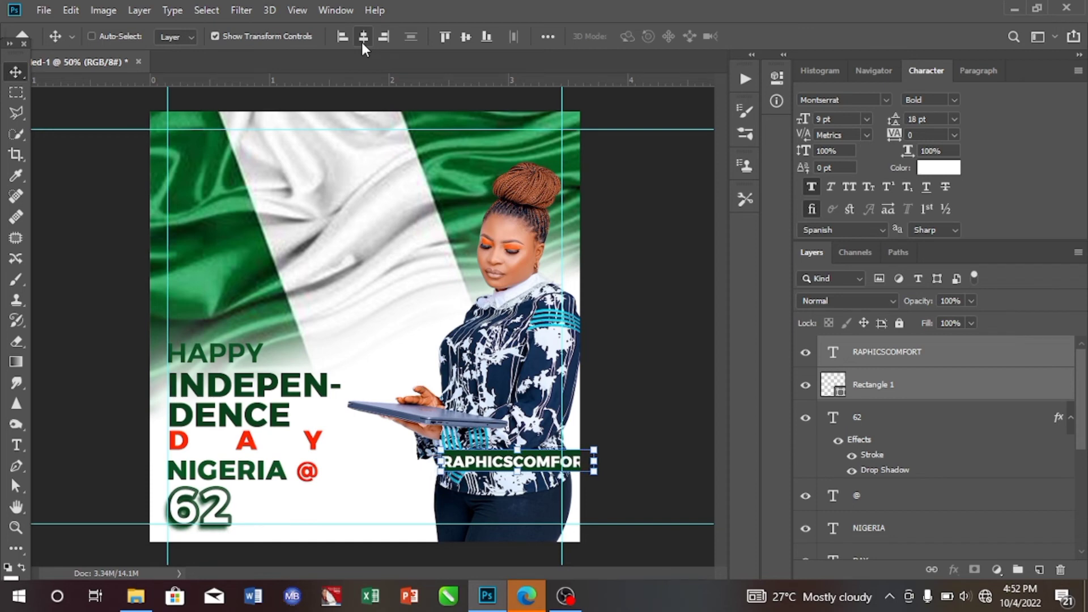
pyautogui.press('Right')
pyautogui.press('Right')
pyautogui.press('Right')
pyautogui.press('Right')
pyautogui.press('Right')
pyautogui.press('Right')
pyautogui.press('Right')
pyautogui.press('Right')
pyautogui.press('Right')
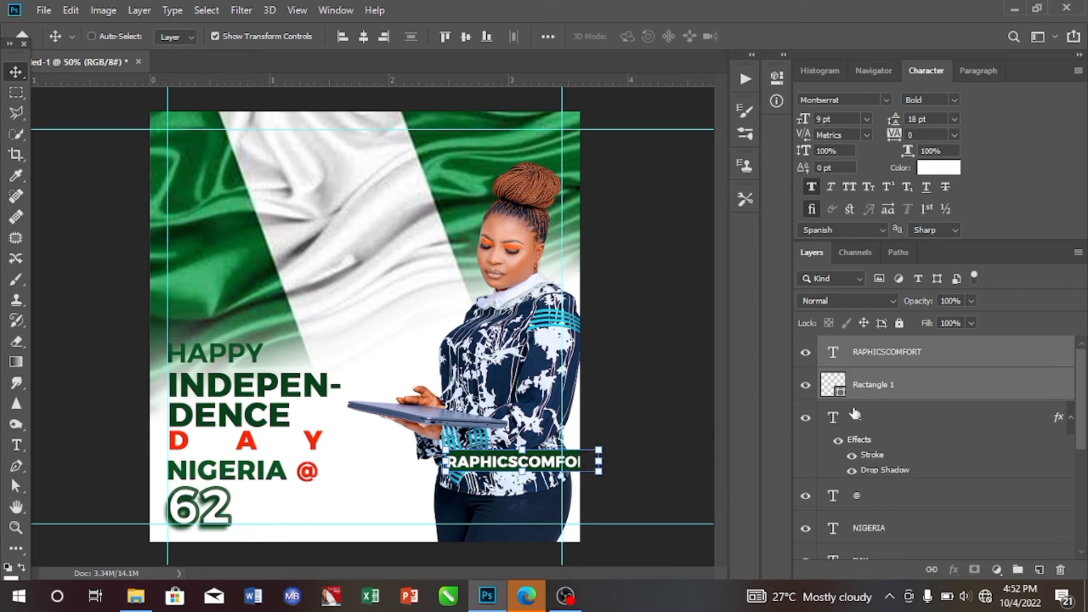
# Stretch the green bar leftward on its own to about 115% width
pyautogui.click(878, 396)
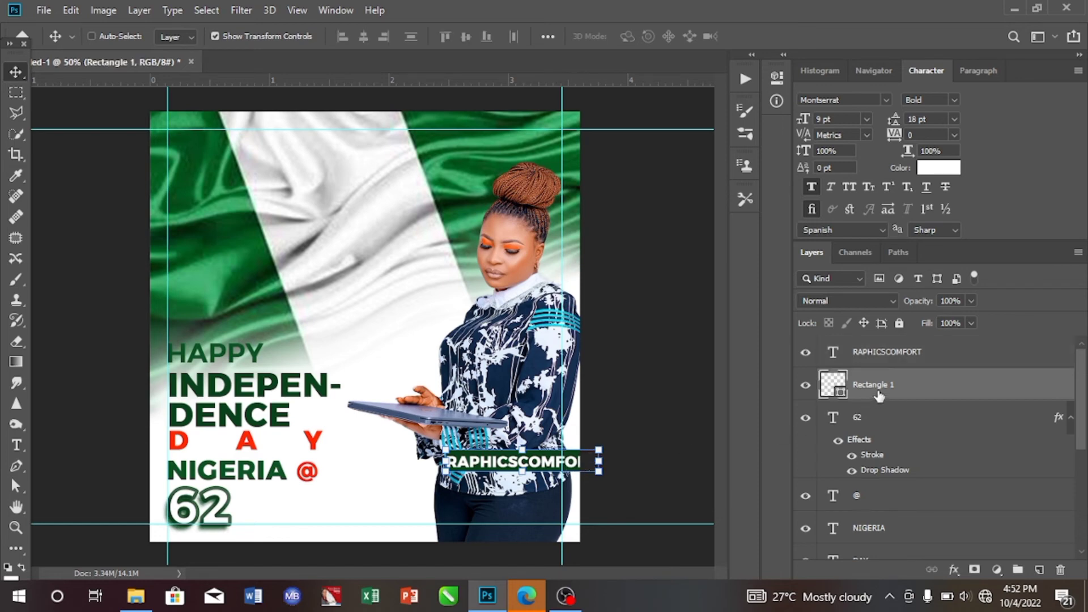
pyautogui.moveTo(444, 461); pyautogui.dragTo(420, 465)
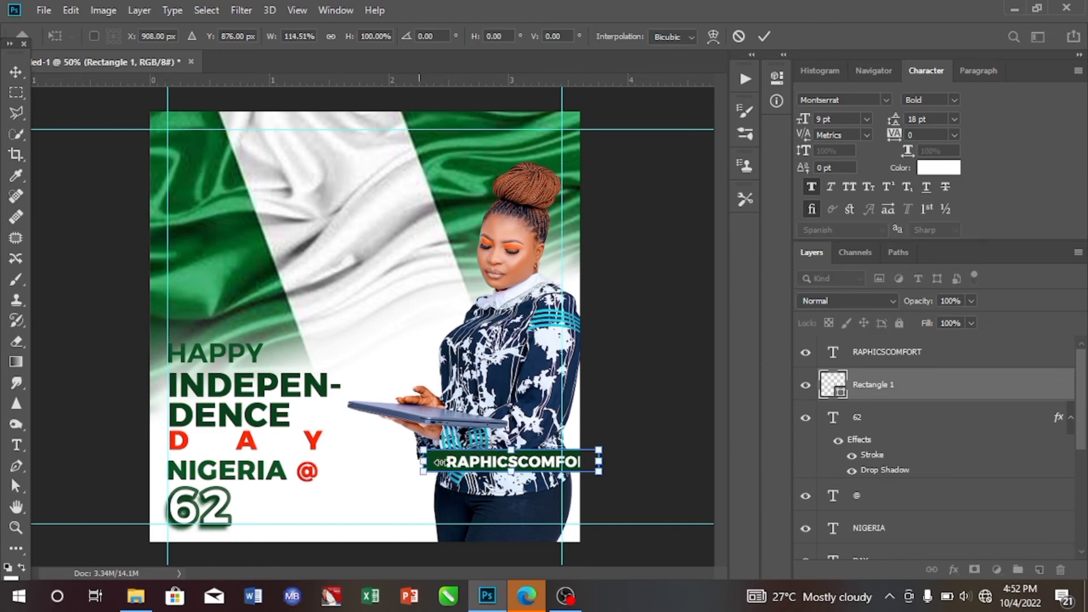
pyautogui.press('Return')
# Nudge the RAPHICSCOMFORT text left within the green bar and set its font size to 8 pt
pyautogui.click(891, 363)
pyautogui.press('Left')
pyautogui.press('Left')
pyautogui.press('Left')
pyautogui.press('Left')
pyautogui.press('Left')
pyautogui.press('Left')
pyautogui.press('Left')
pyautogui.press('Left')
pyautogui.press('Left')
pyautogui.press('Left')
pyautogui.press('Left')
pyautogui.press('Left')
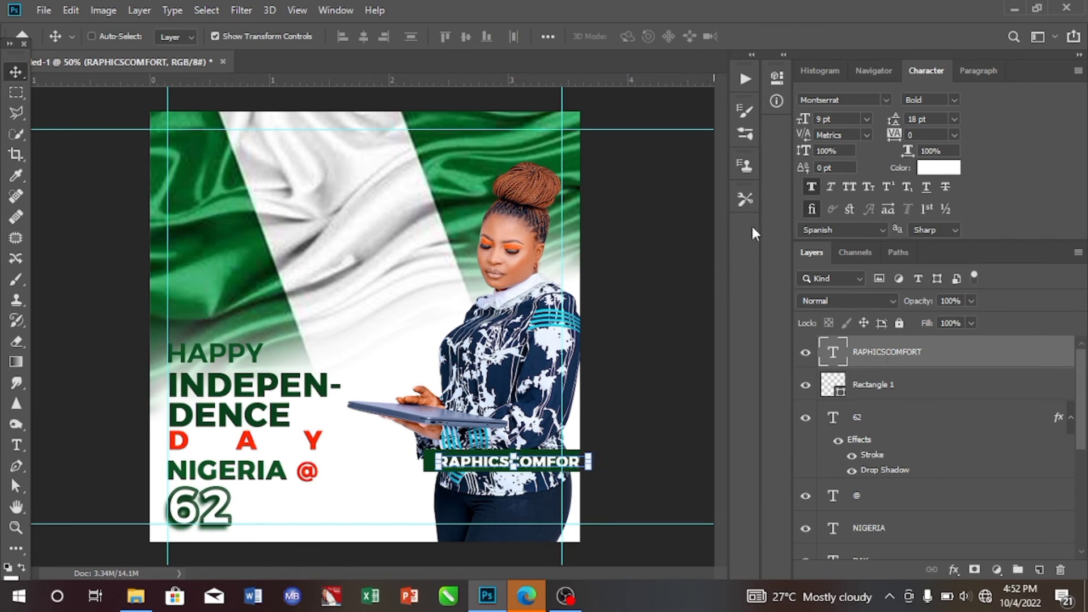
pyautogui.click(865, 119)
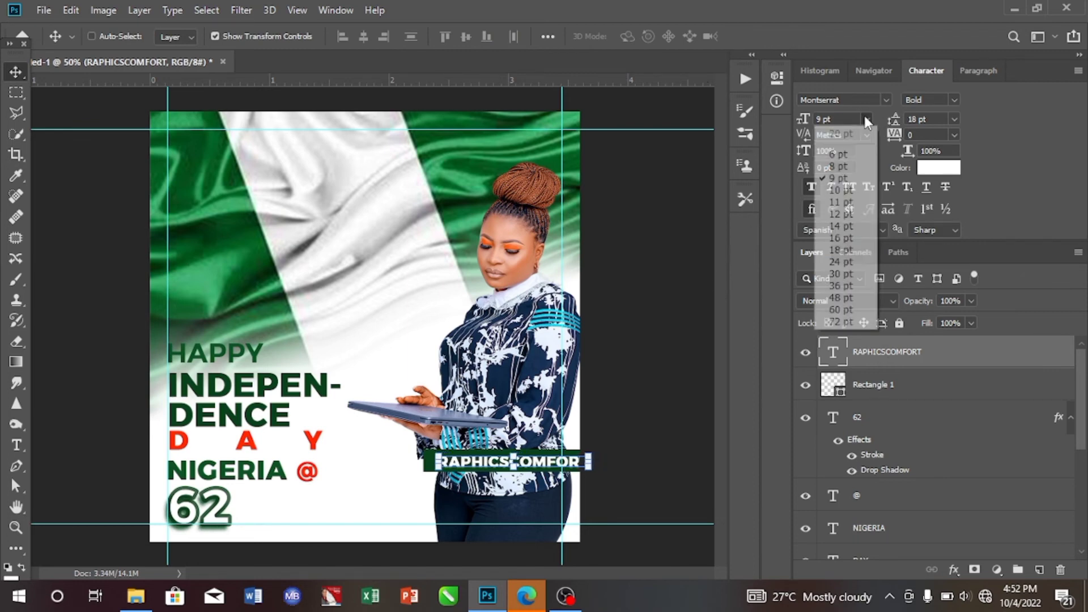
pyautogui.click(839, 162)
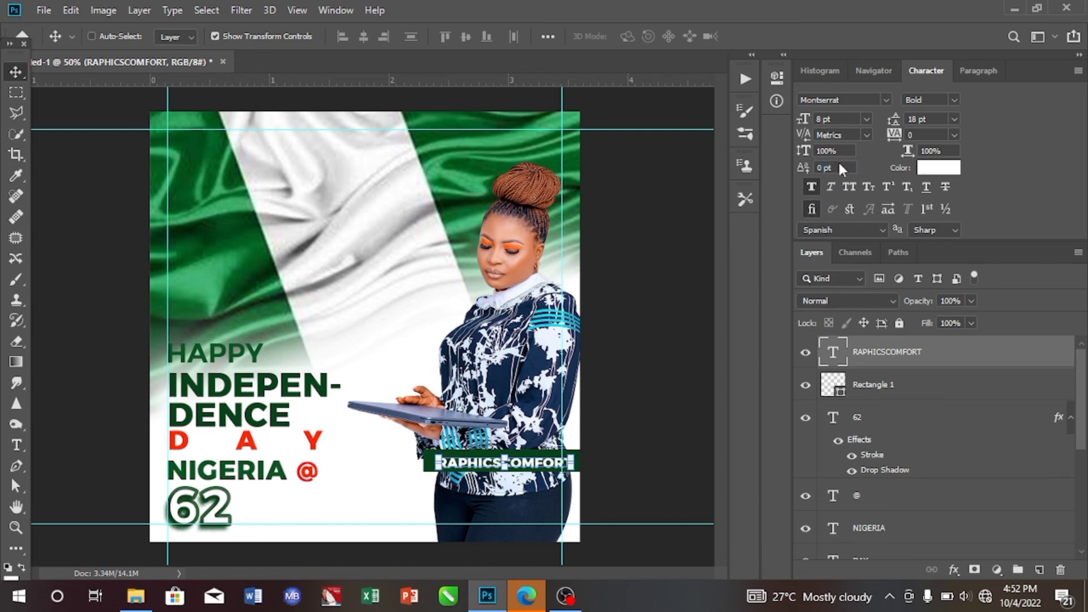
# Nudge the RAPHICSCOMFORT text right and align its horizontal centre with the green bar
pyautogui.press('Right')
pyautogui.press('Right')
pyautogui.press('Right')
pyautogui.press('Right')
pyautogui.press('Right')
pyautogui.press('Right')
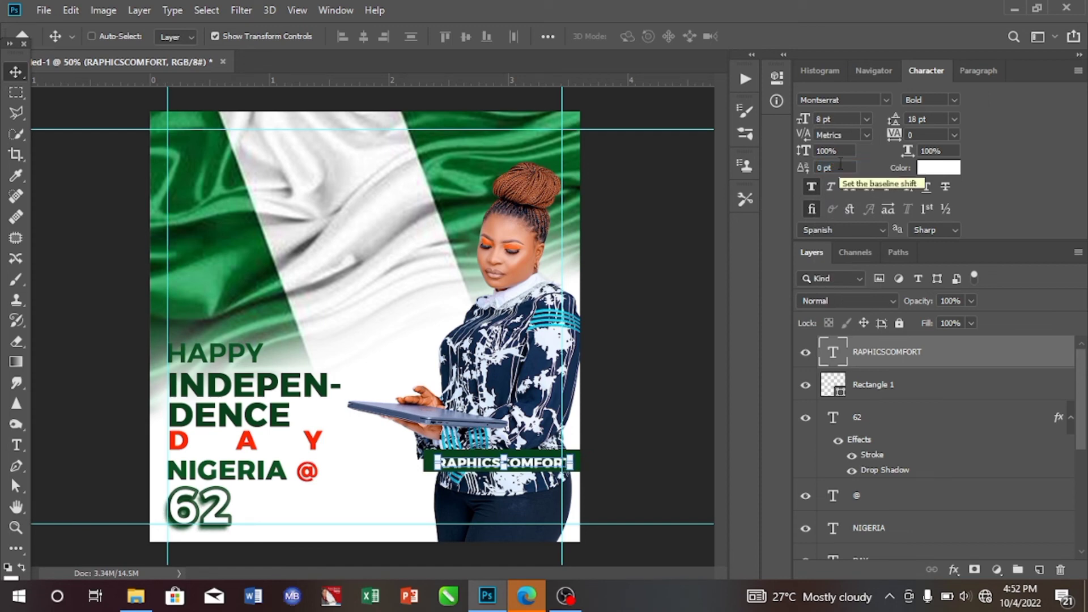
pyautogui.keyDown('shift'); pyautogui.click(932, 386); pyautogui.keyUp('shift')
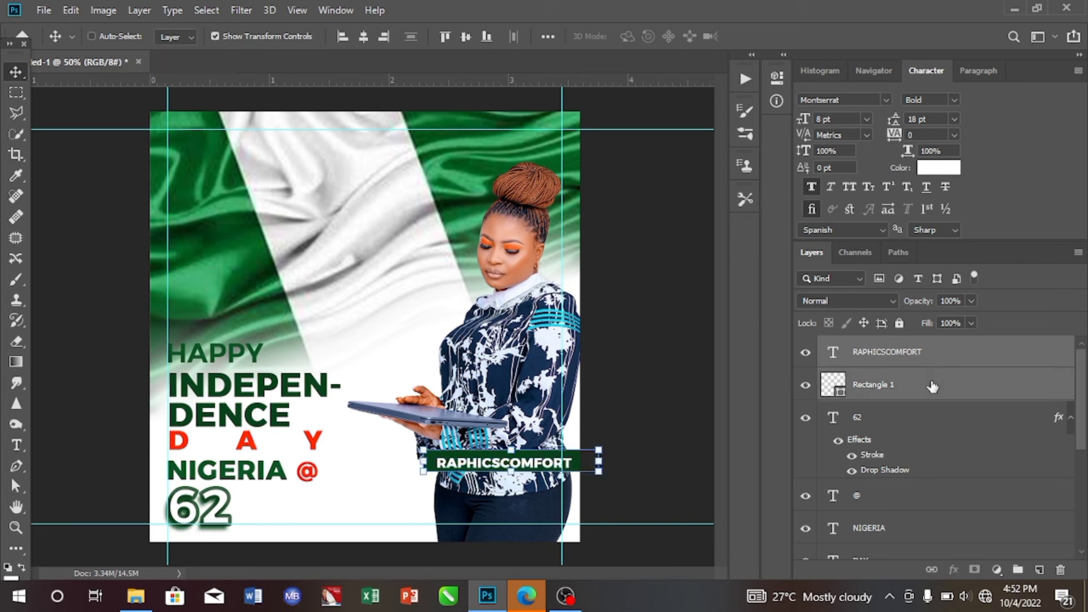
pyautogui.click(365, 45)
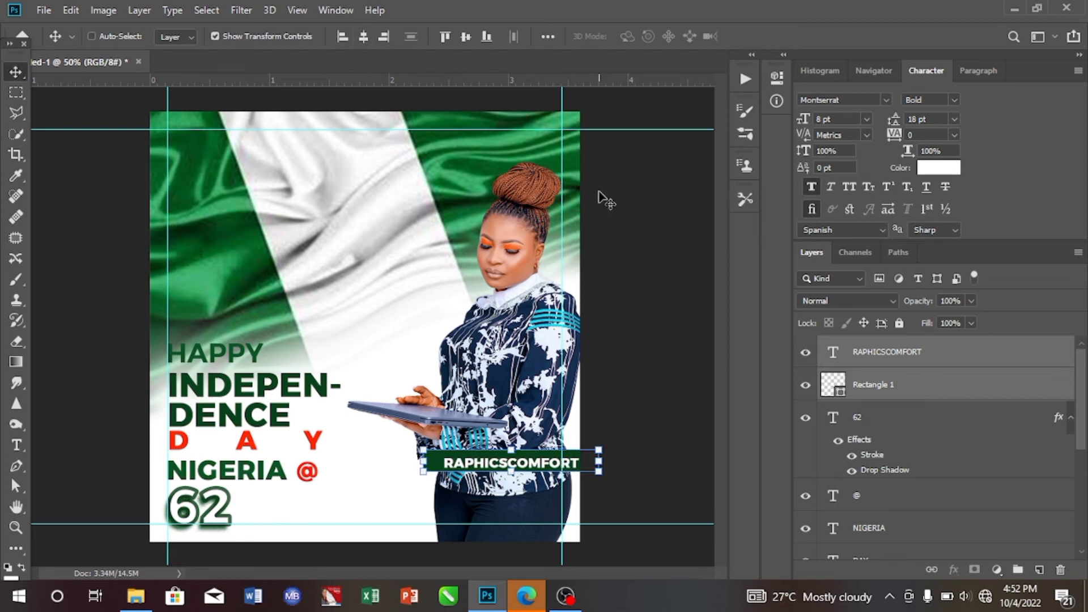
# Nudge the green bar on its own slightly left behind the RAPHICSCOMFORT text
pyautogui.click(925, 386)
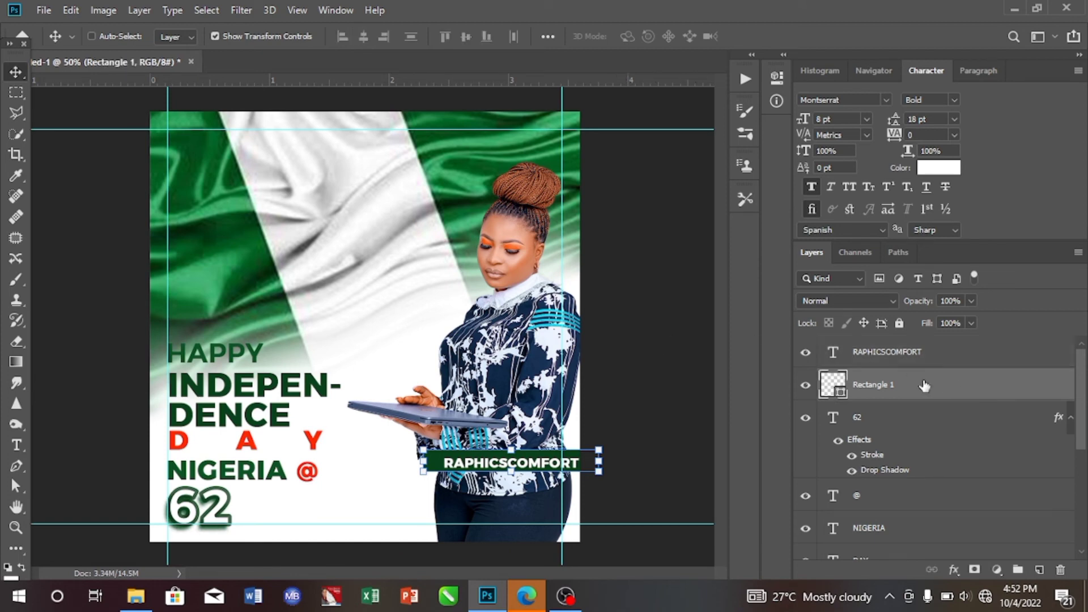
pyautogui.press('Left')
pyautogui.press('Left')
pyautogui.press('Left')
pyautogui.press('Left')
pyautogui.press('Left')
pyautogui.press('Left')
# Nudge the RAPHICSCOMFORT text slightly up and left to balance it within the visible part of the green bar
pyautogui.click(951, 355)
pyautogui.press('Up')
pyautogui.press('Up')
pyautogui.press('Up')
pyautogui.press('Up')
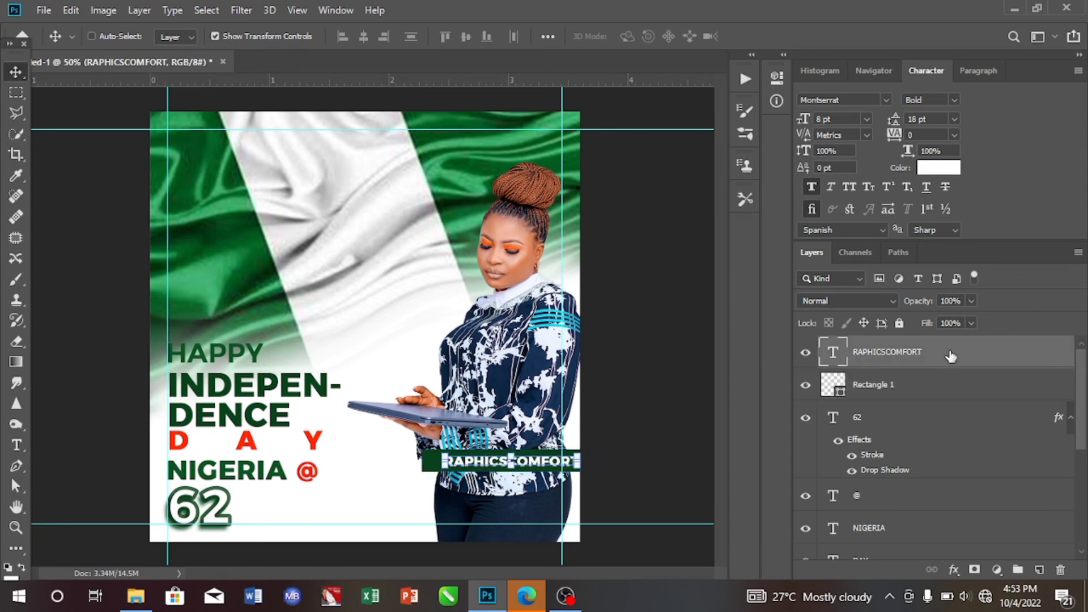
pyautogui.press('Left')
pyautogui.press('Left')
pyautogui.press('Left')
pyautogui.press('Left')
pyautogui.press('Left')
pyautogui.press('Left')
pyautogui.press('Left')
pyautogui.press('Left')
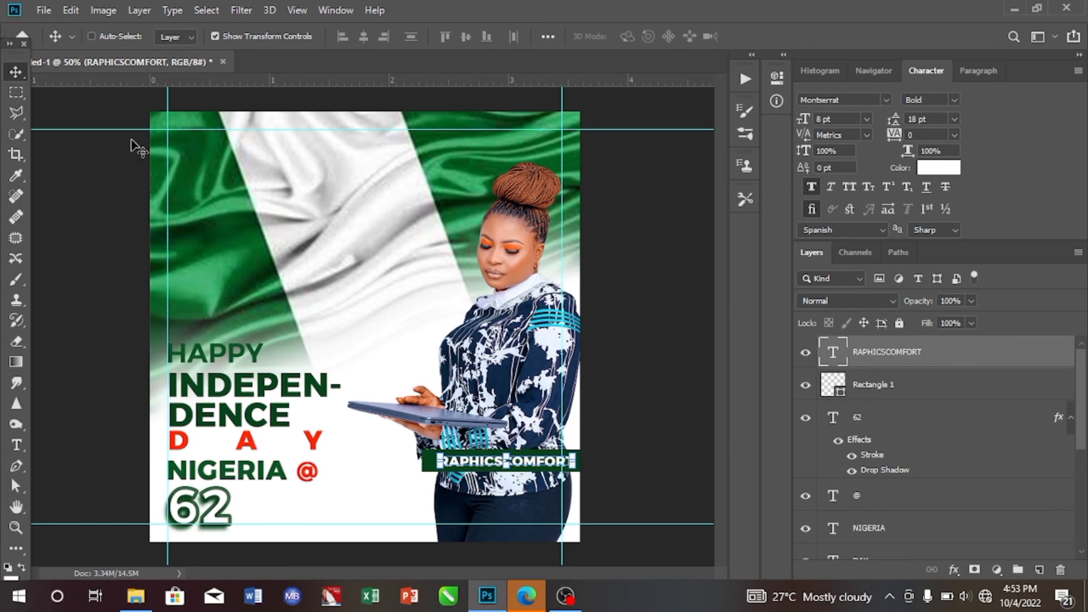
# Start saving the flyer in Photoshop format and clear the proposed file name
pyautogui.click(46, 12)
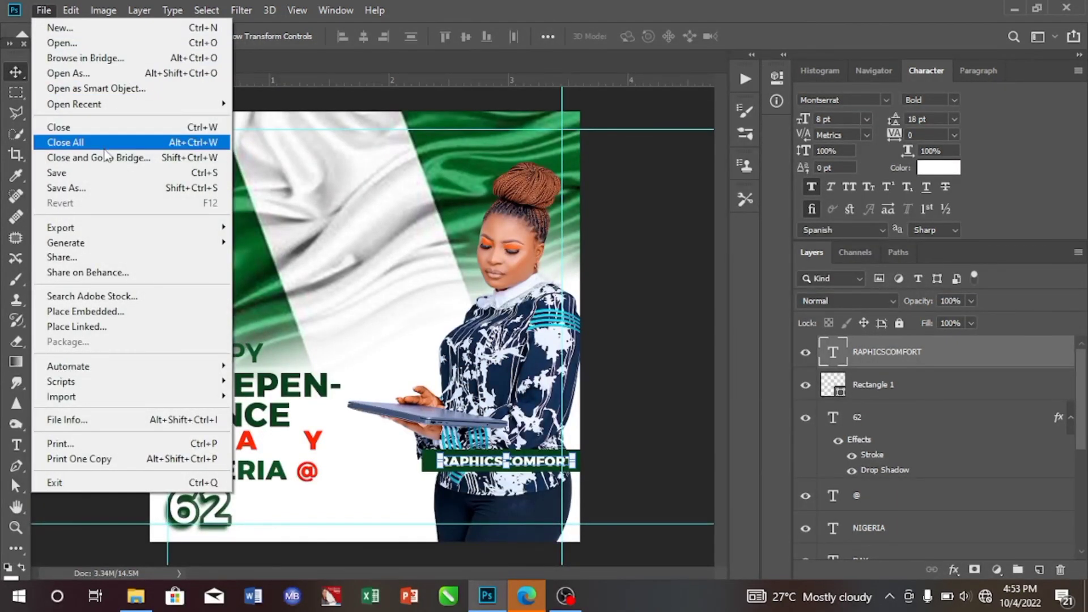
pyautogui.click(106, 172)
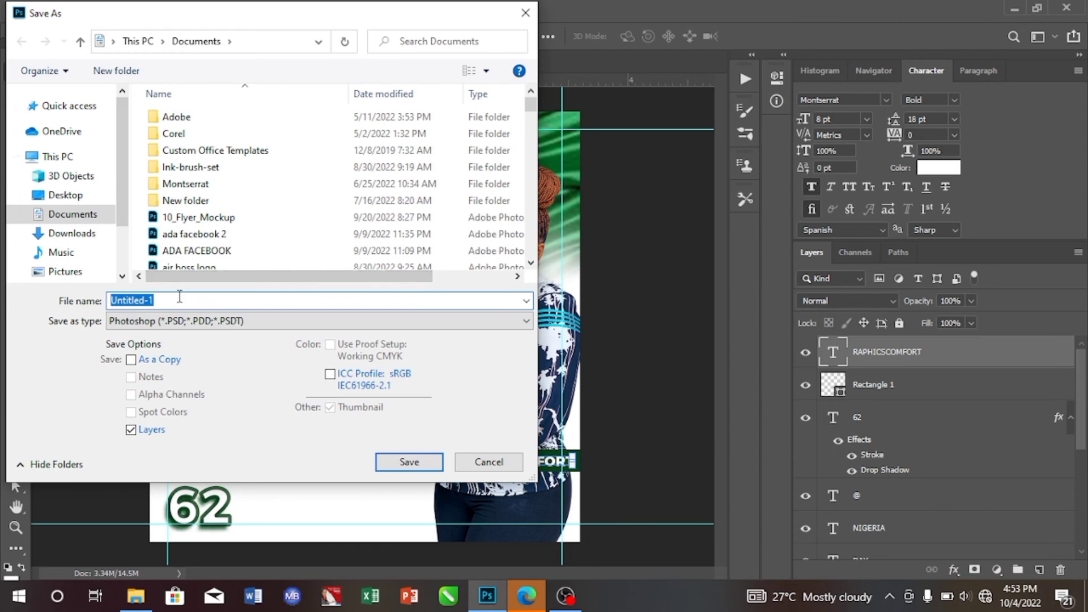
pyautogui.click(178, 298)
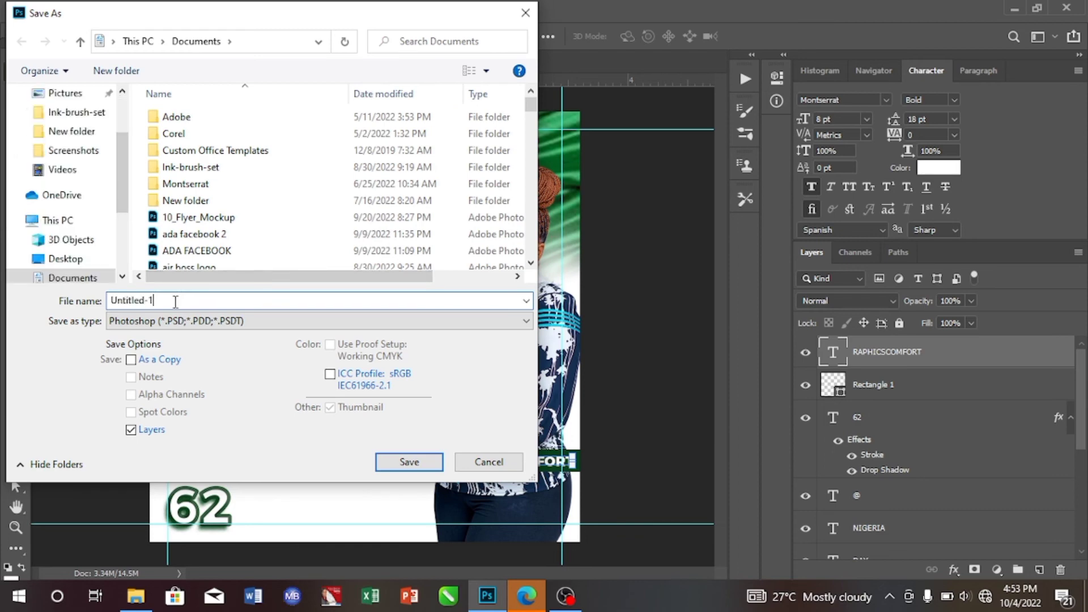
pyautogui.press('BackSpace')
pyautogui.press('BackSpace')
pyautogui.press('BackSpace')
pyautogui.press('BackSpace')
pyautogui.press('BackSpace')
pyautogui.press('BackSpace')
pyautogui.press('BackSpace')
pyautogui.press('BackSpace')
pyautogui.press('BackSpace')
pyautogui.press('BackSpace')
# Try to save the flyer as FIRST T in Documents, decline to replace the existing file, and clear the name
pyautogui.write('Fi')
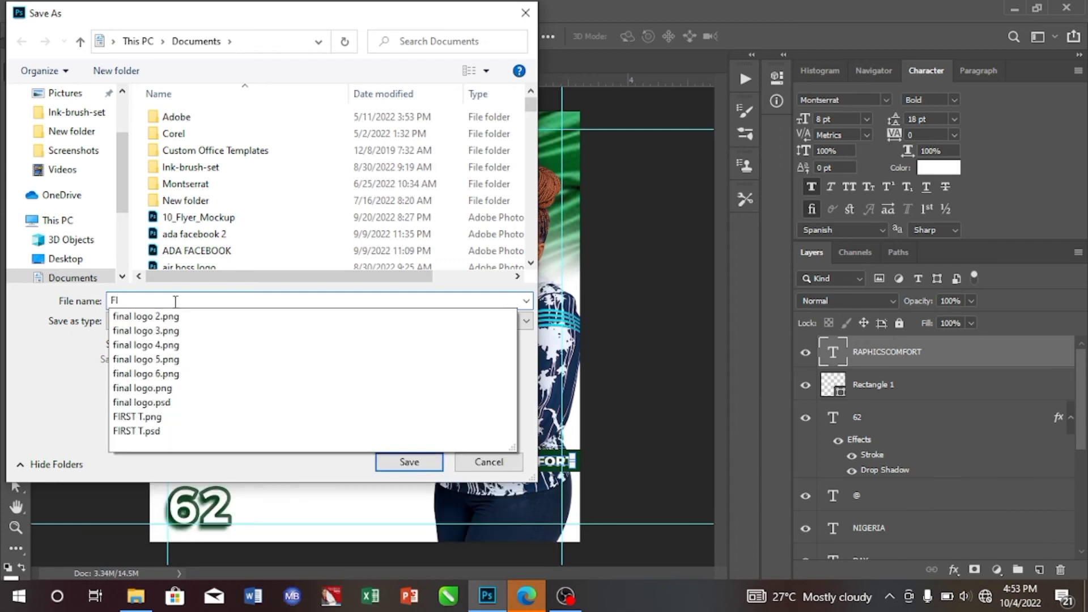
pyautogui.write('RST')
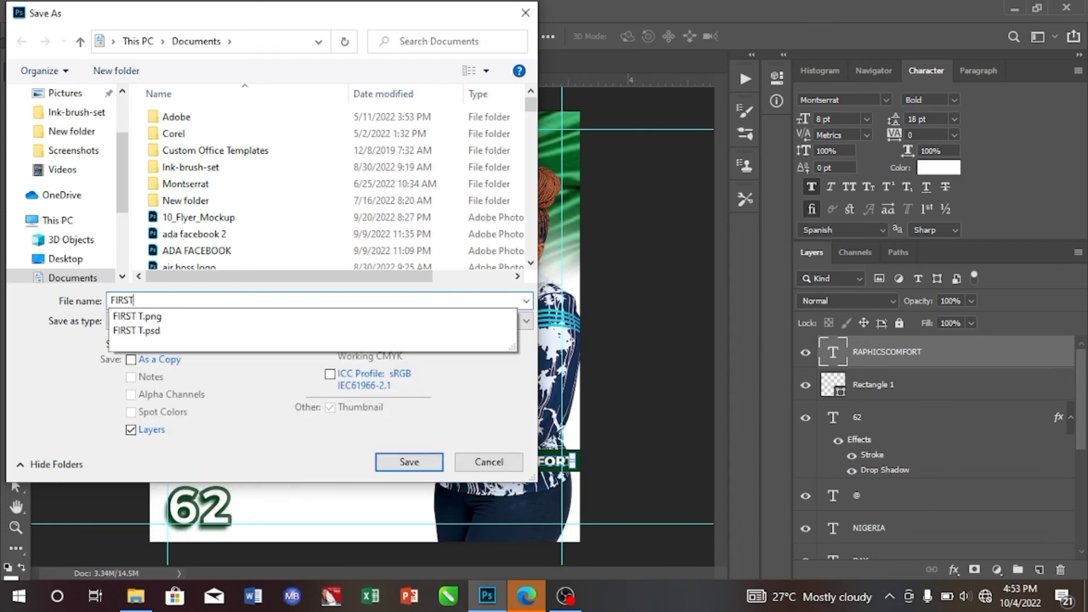
pyautogui.write(' M')
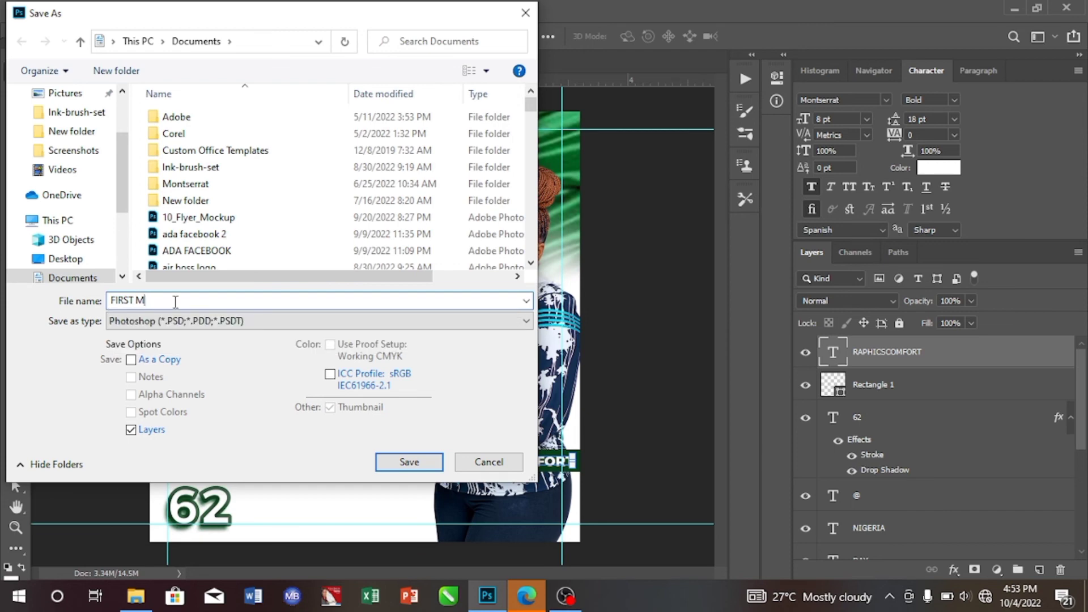
pyautogui.press('BackSpace')
pyautogui.write('T')
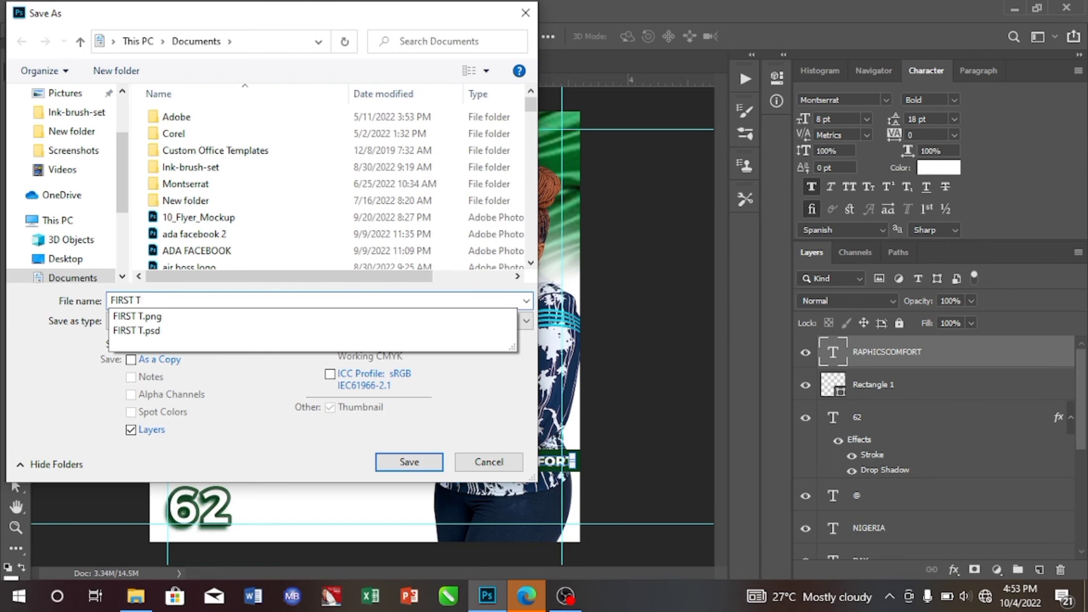
pyautogui.click(408, 461)
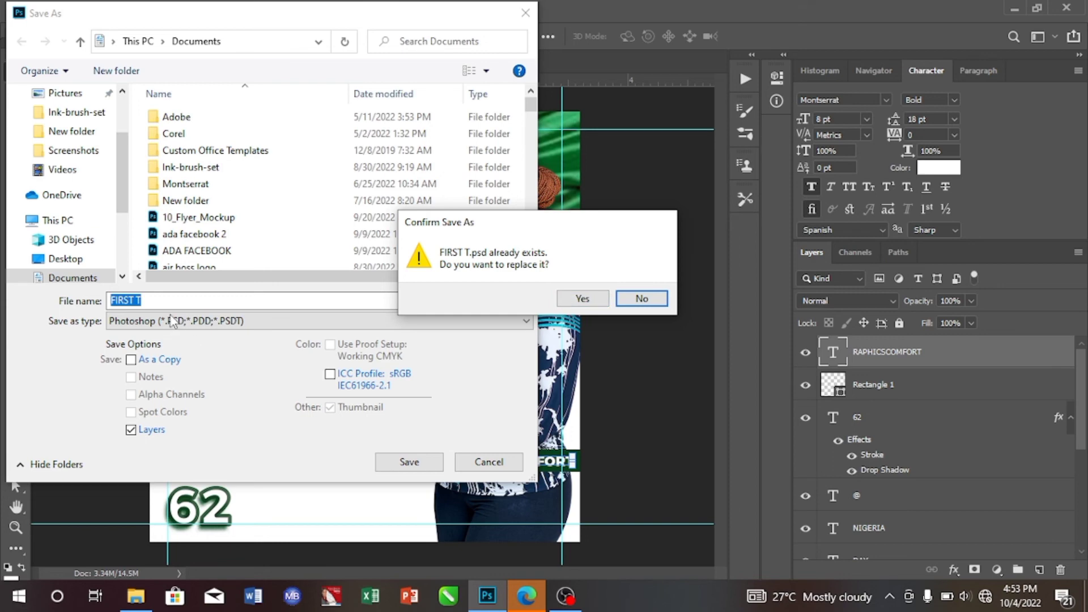
pyautogui.click(638, 300)
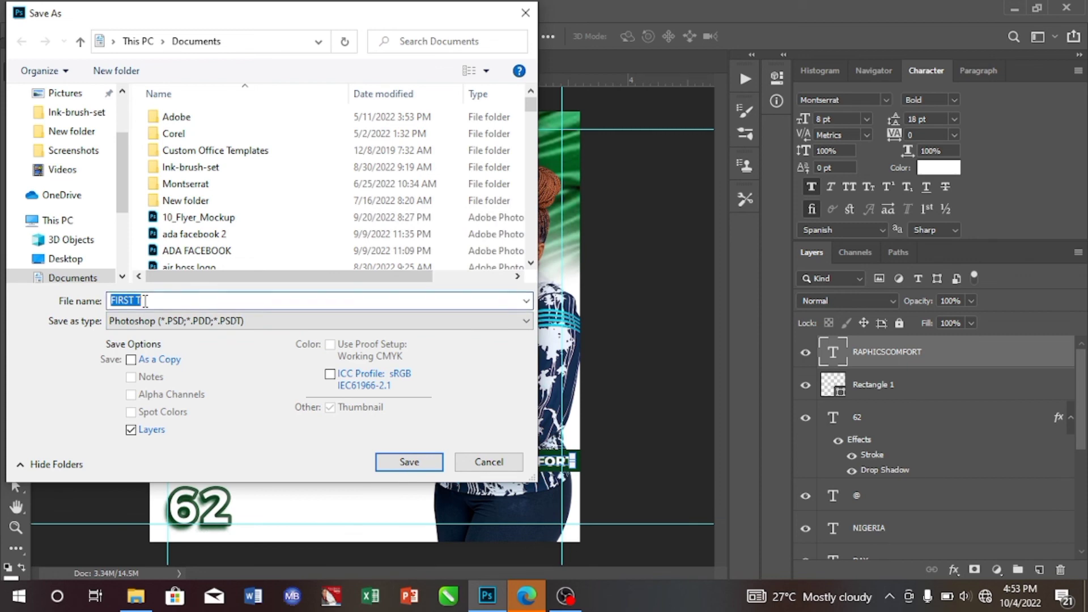
pyautogui.press('BackSpace')
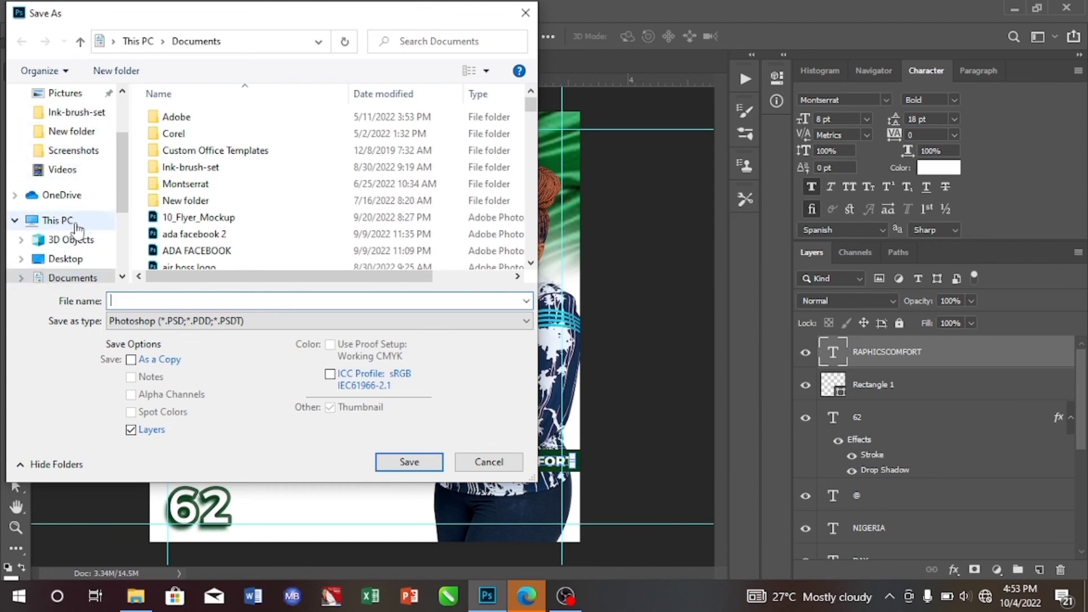
# Save the flyer in the Documents folder as a Photoshop file named NIGERIA with Maximize Compatibility on
pyautogui.click(81, 284)
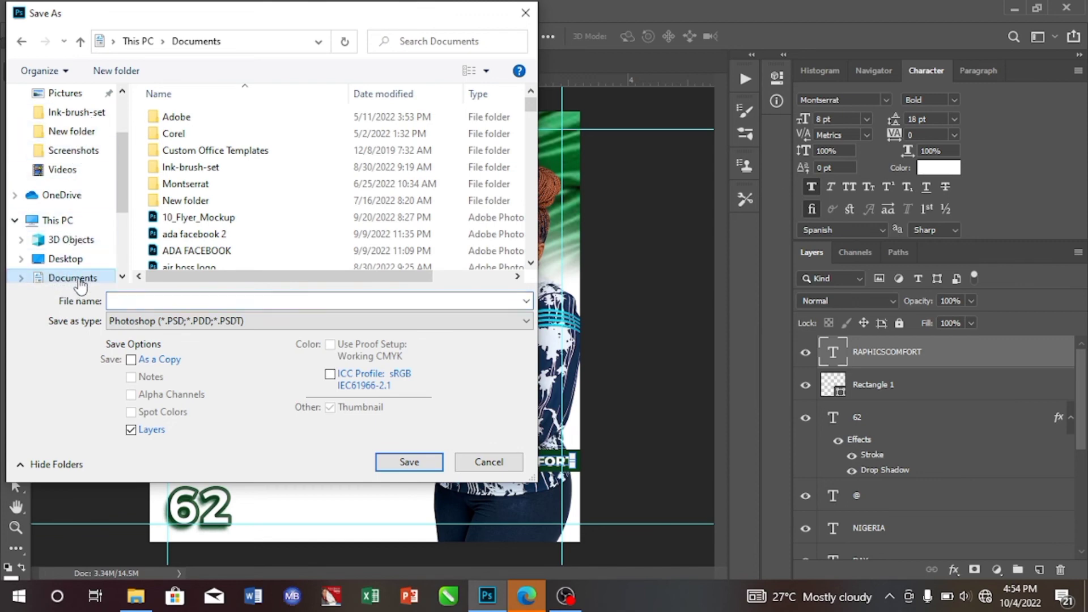
pyautogui.click(122, 300)
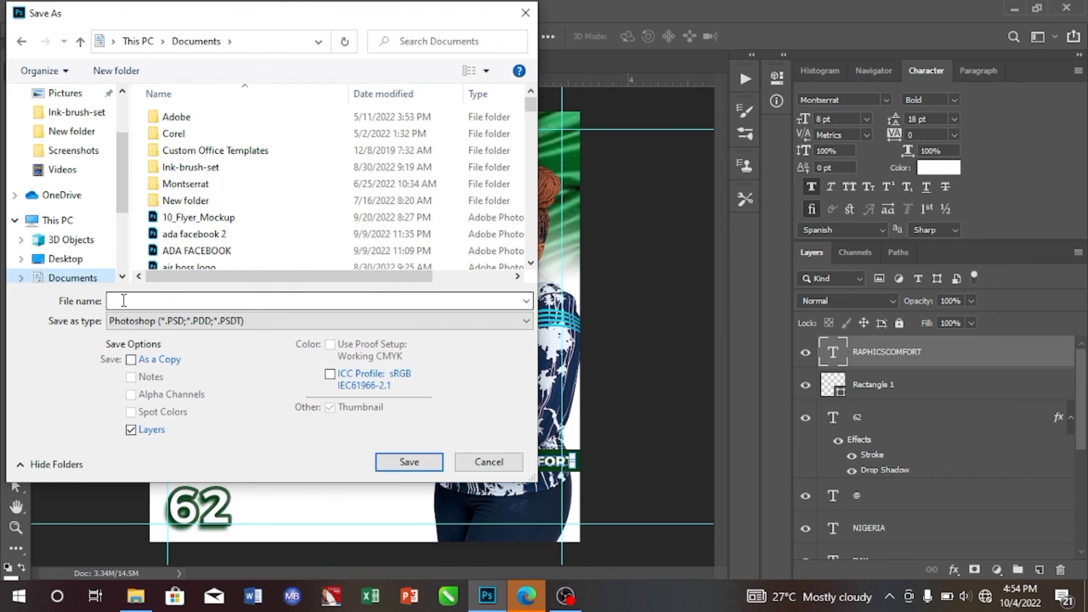
pyautogui.press('n')
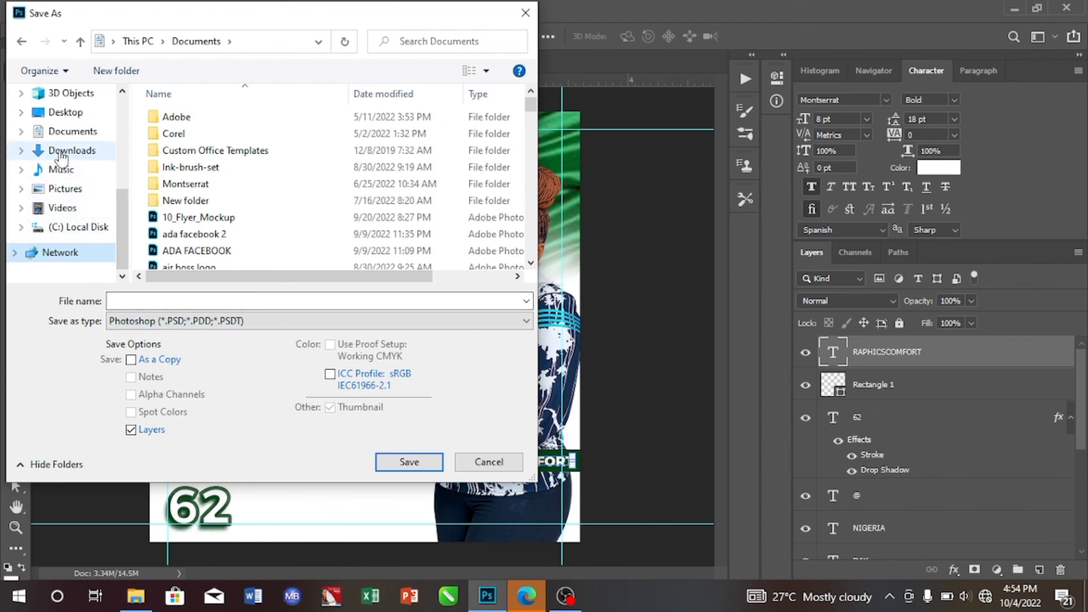
pyautogui.click(69, 135)
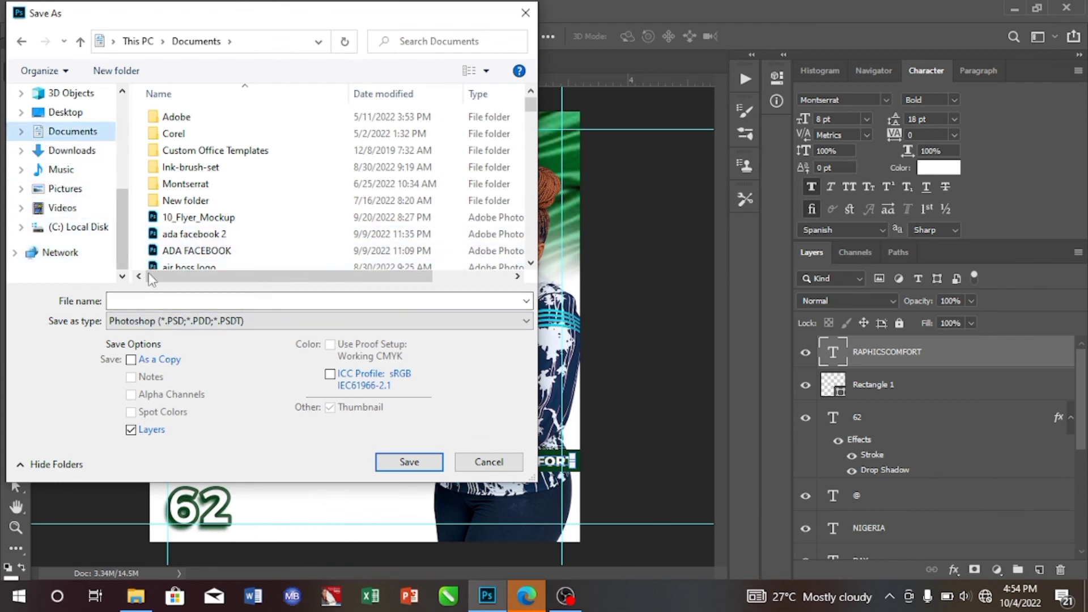
pyautogui.click(143, 299)
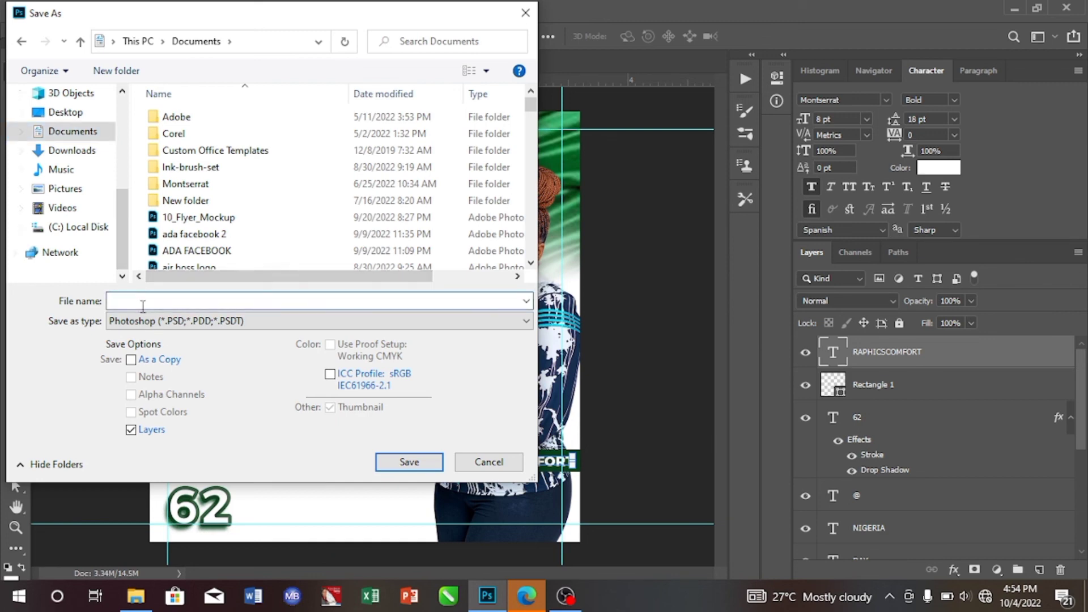
pyautogui.write('NIGERIA')
pyautogui.click(408, 462)
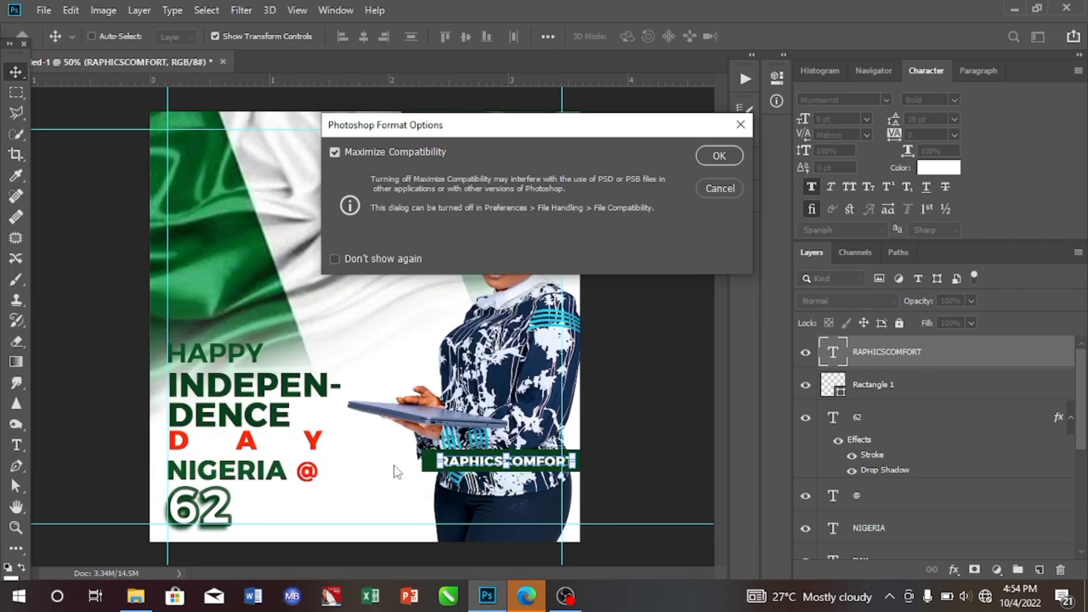
pyautogui.click(715, 156)
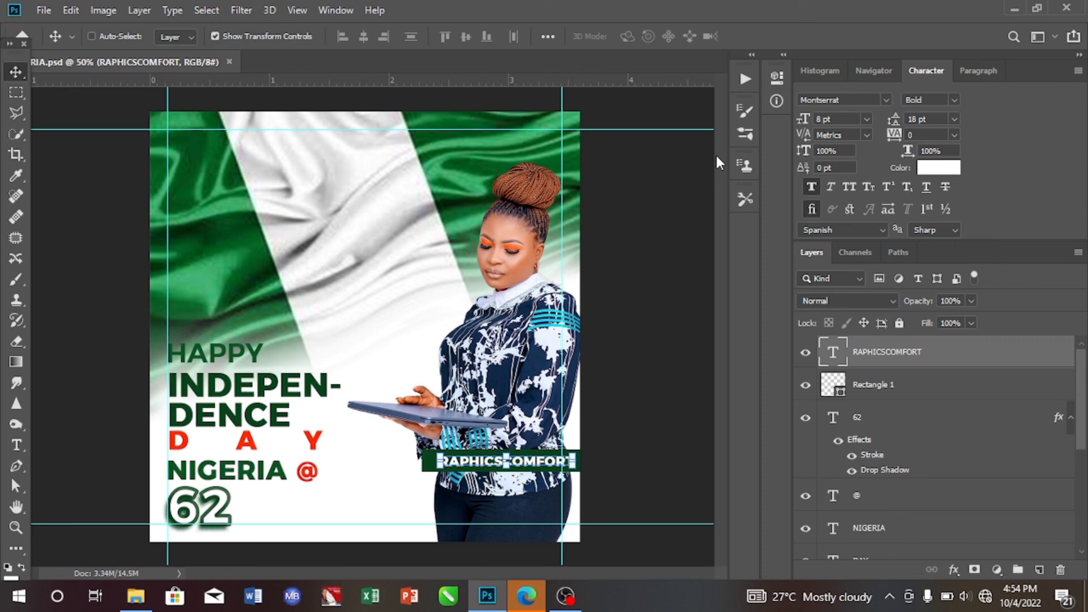
# Export the flyer as a 1080 x 1080 px PNG named NIGERIA to the Documents folder
pyautogui.click(49, 10)
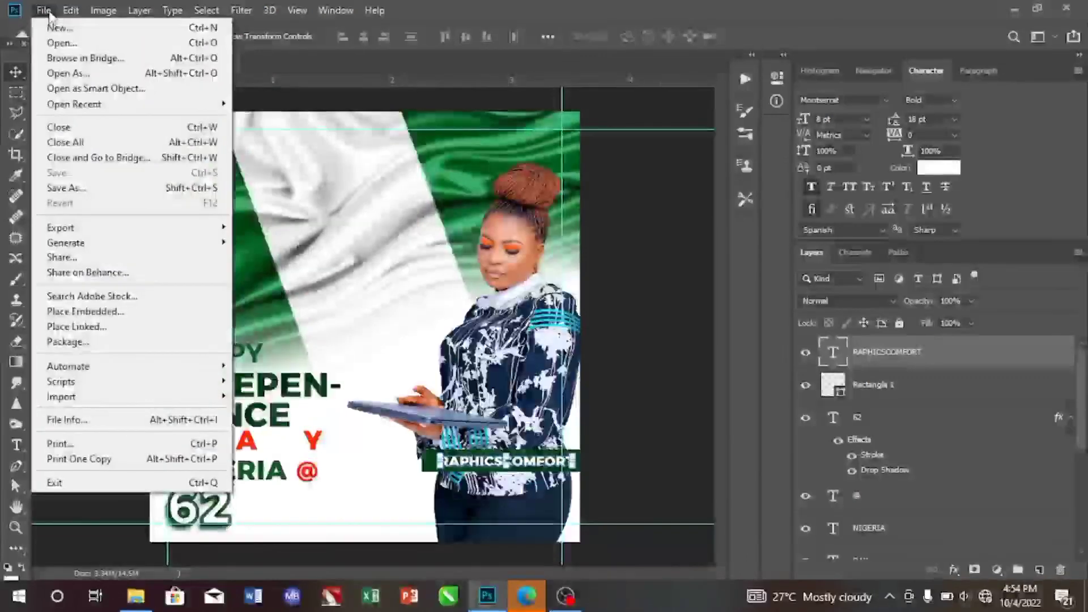
pyautogui.moveTo(113, 232)
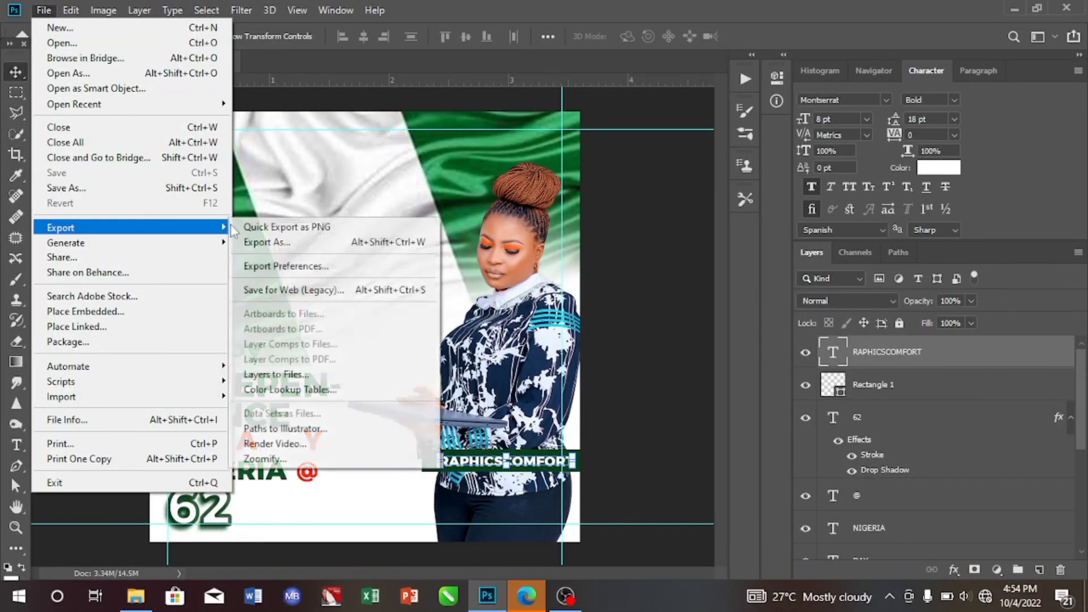
pyautogui.click(275, 242)
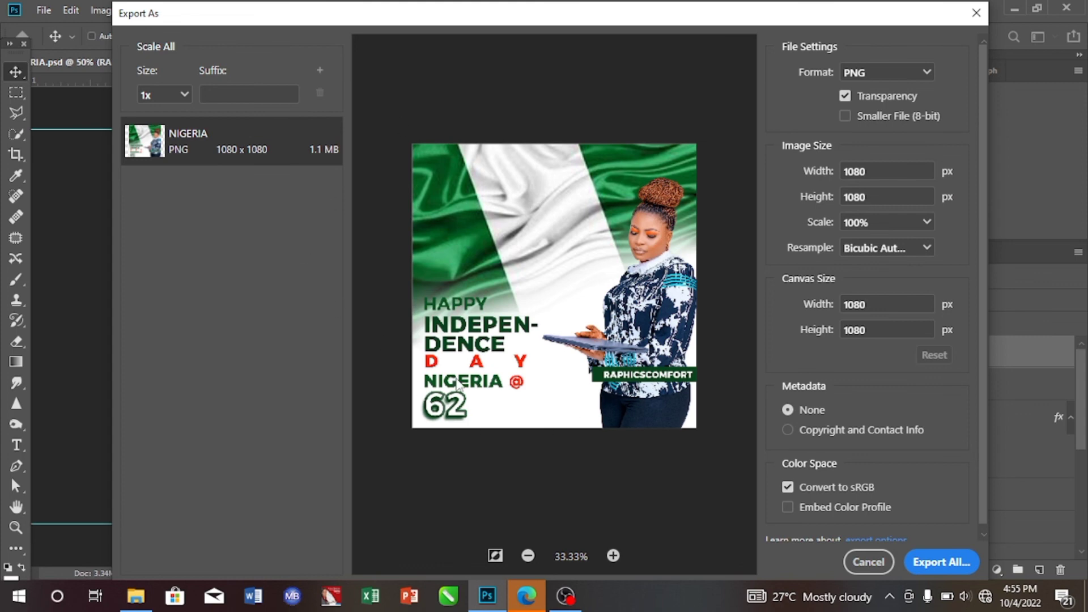
pyautogui.click(955, 563)
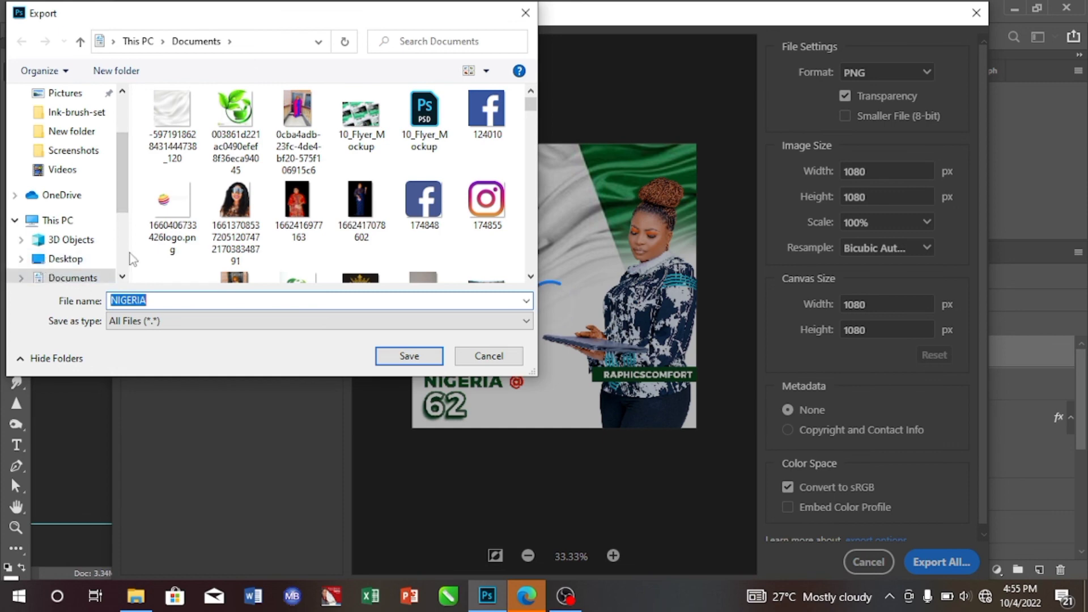
pyautogui.click(70, 282)
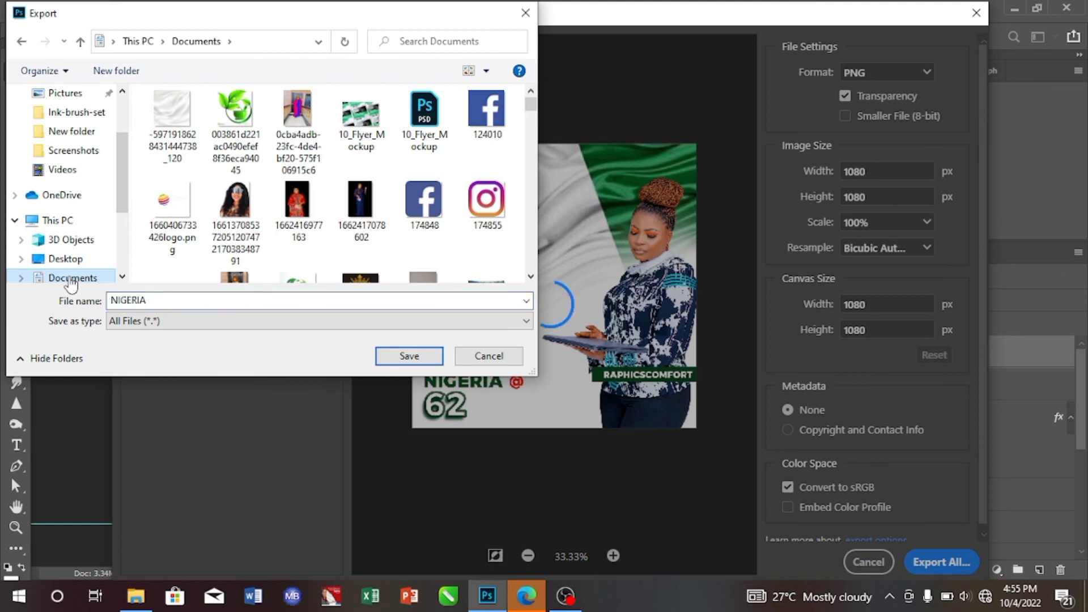
pyautogui.click(408, 357)
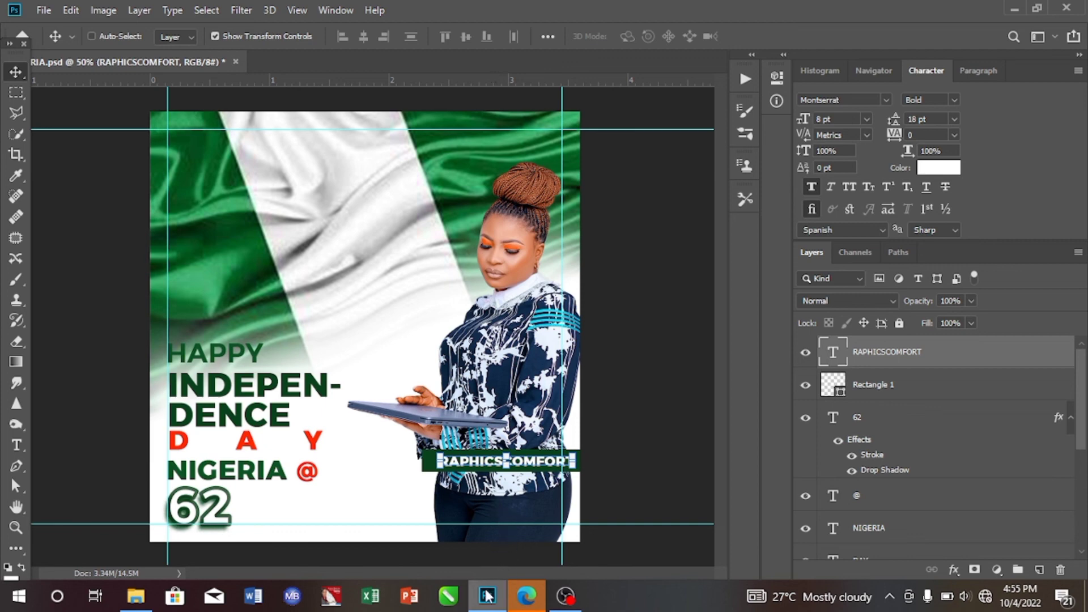
pyautogui.moveTo(487, 593)
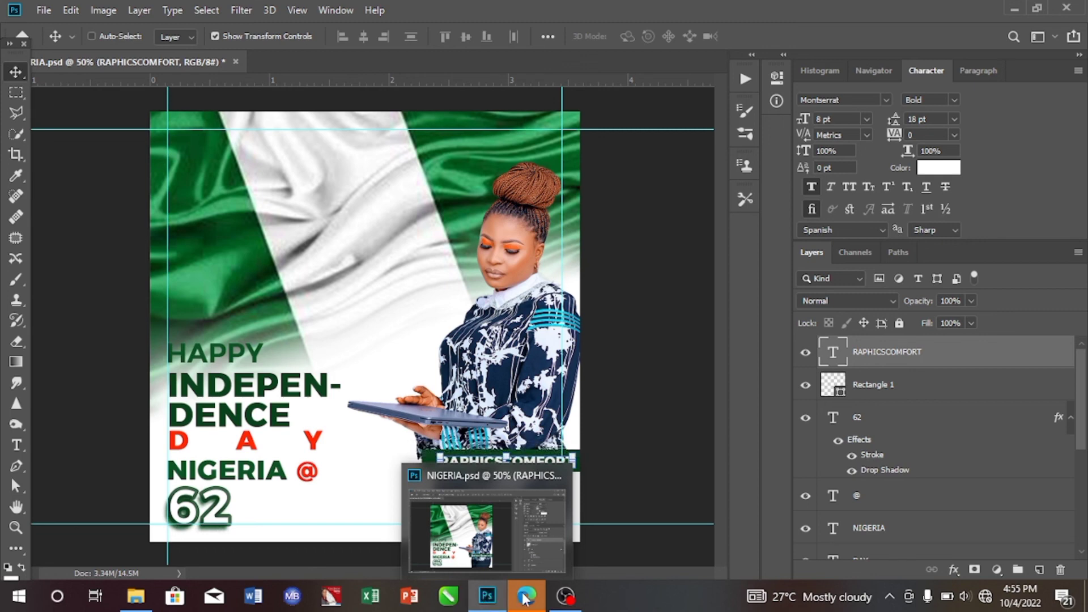
pyautogui.moveTo(567, 596)
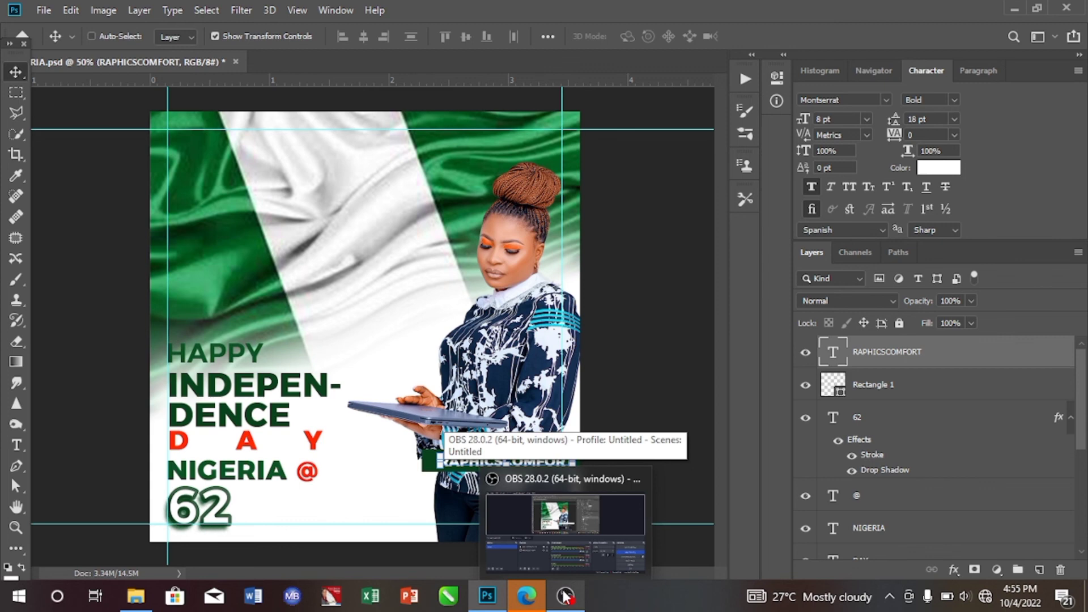